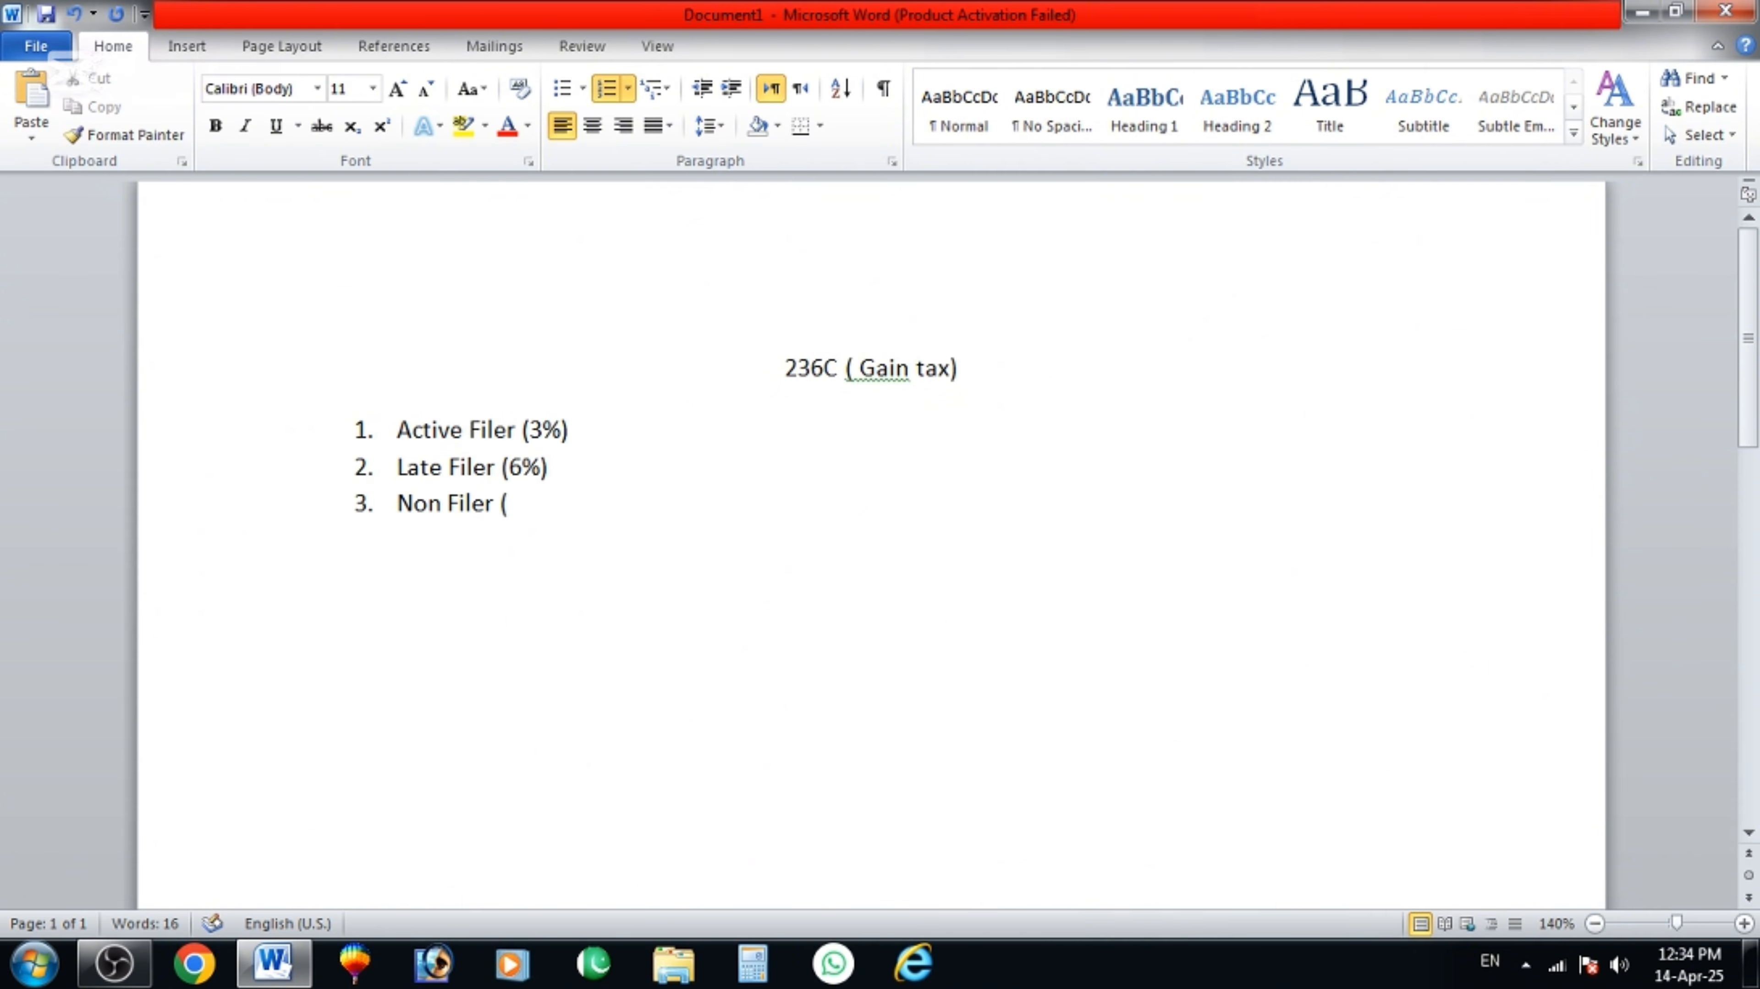
Finish the 236C list with Non Filer (10%) and add a centred '236K (Withholding Tax)' heading.
text(10%))
key(Return)
key(Return)
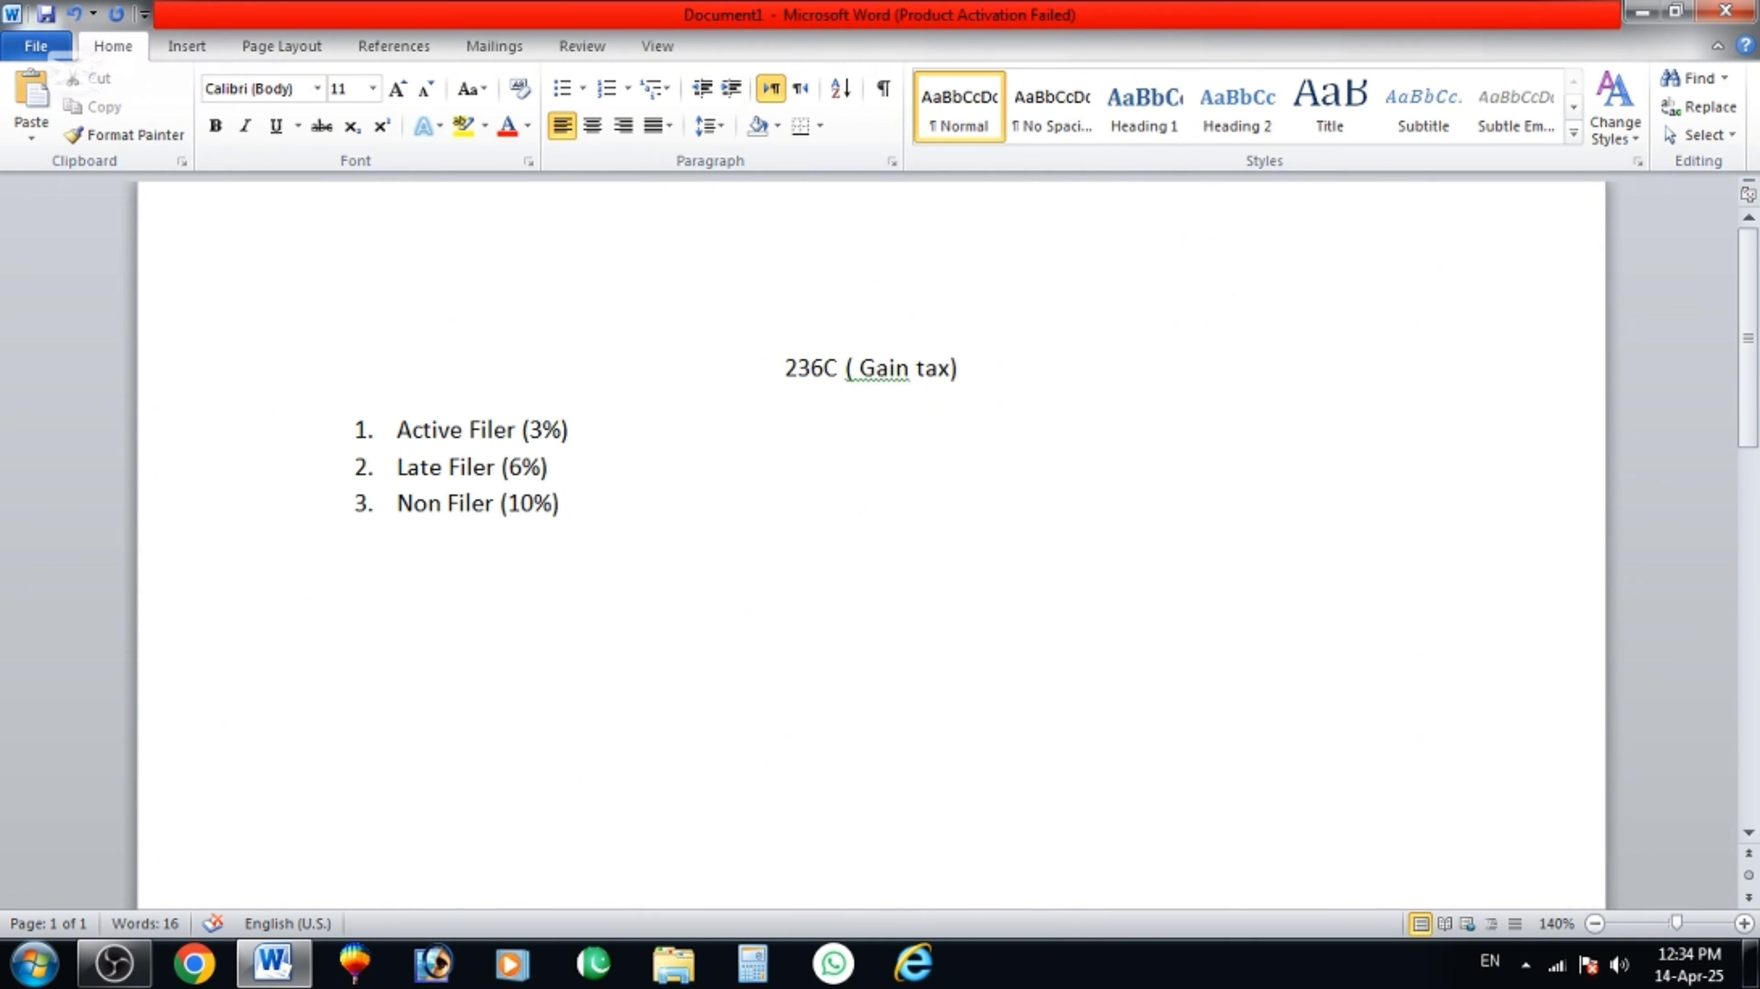
text(236K)
click(592, 124)
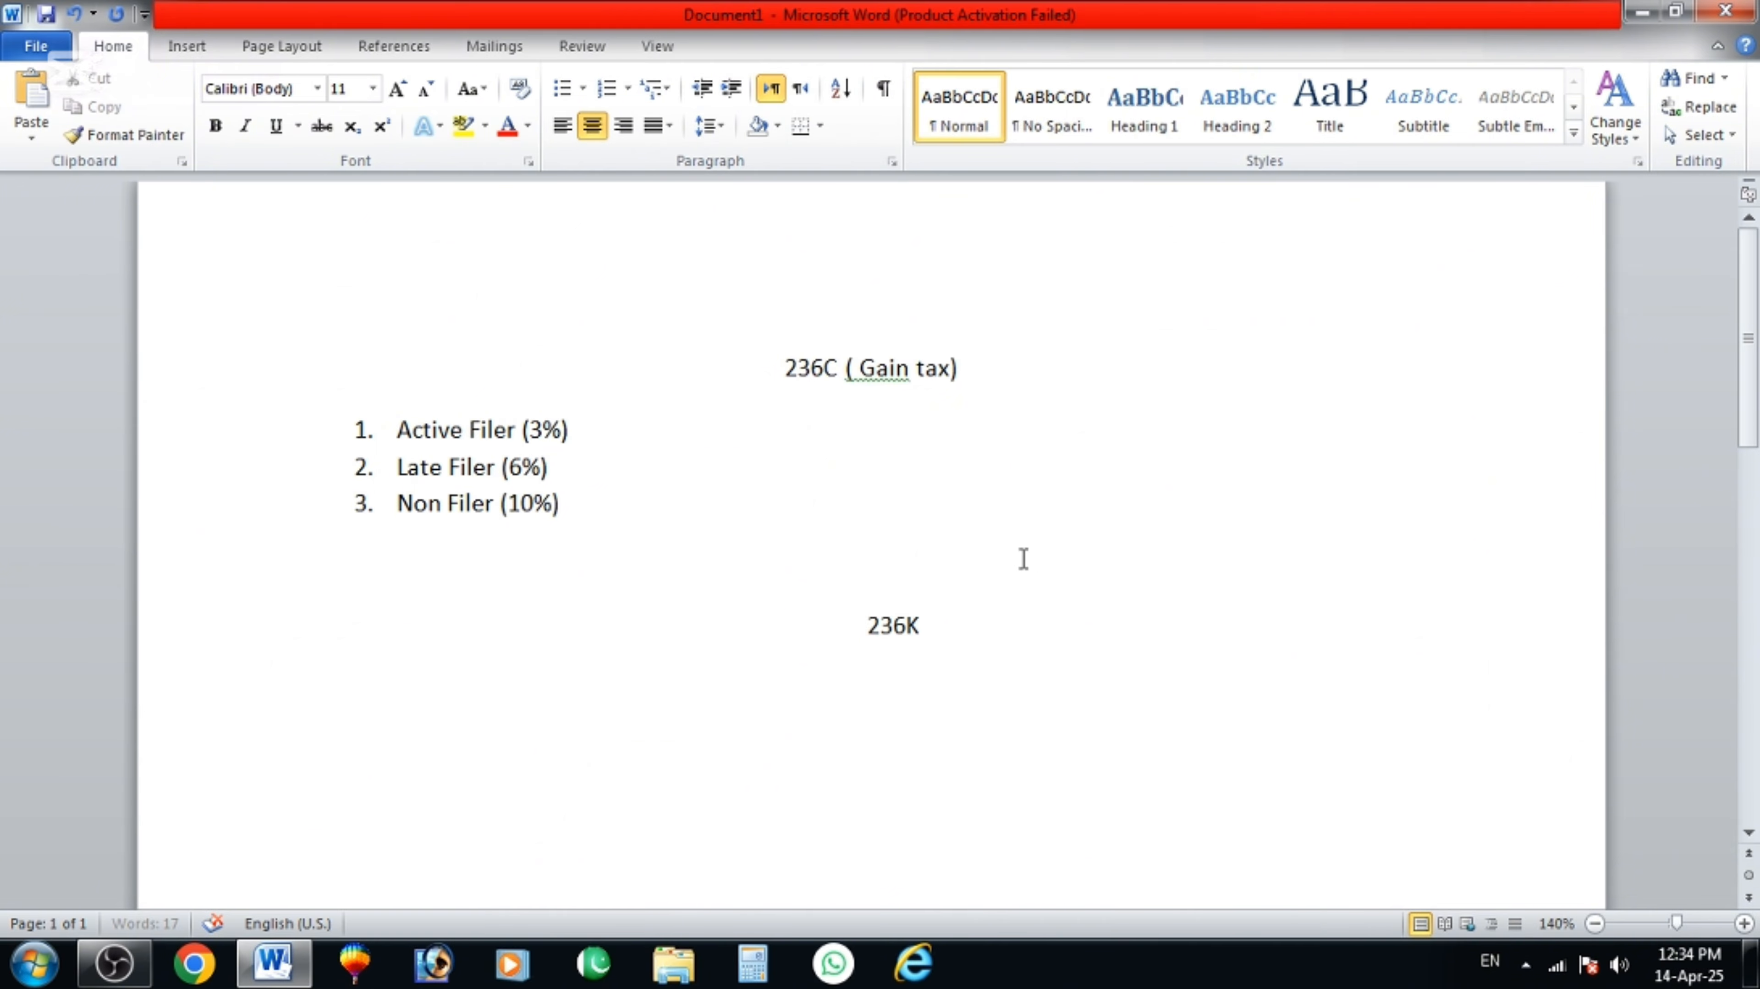
text((Wti)
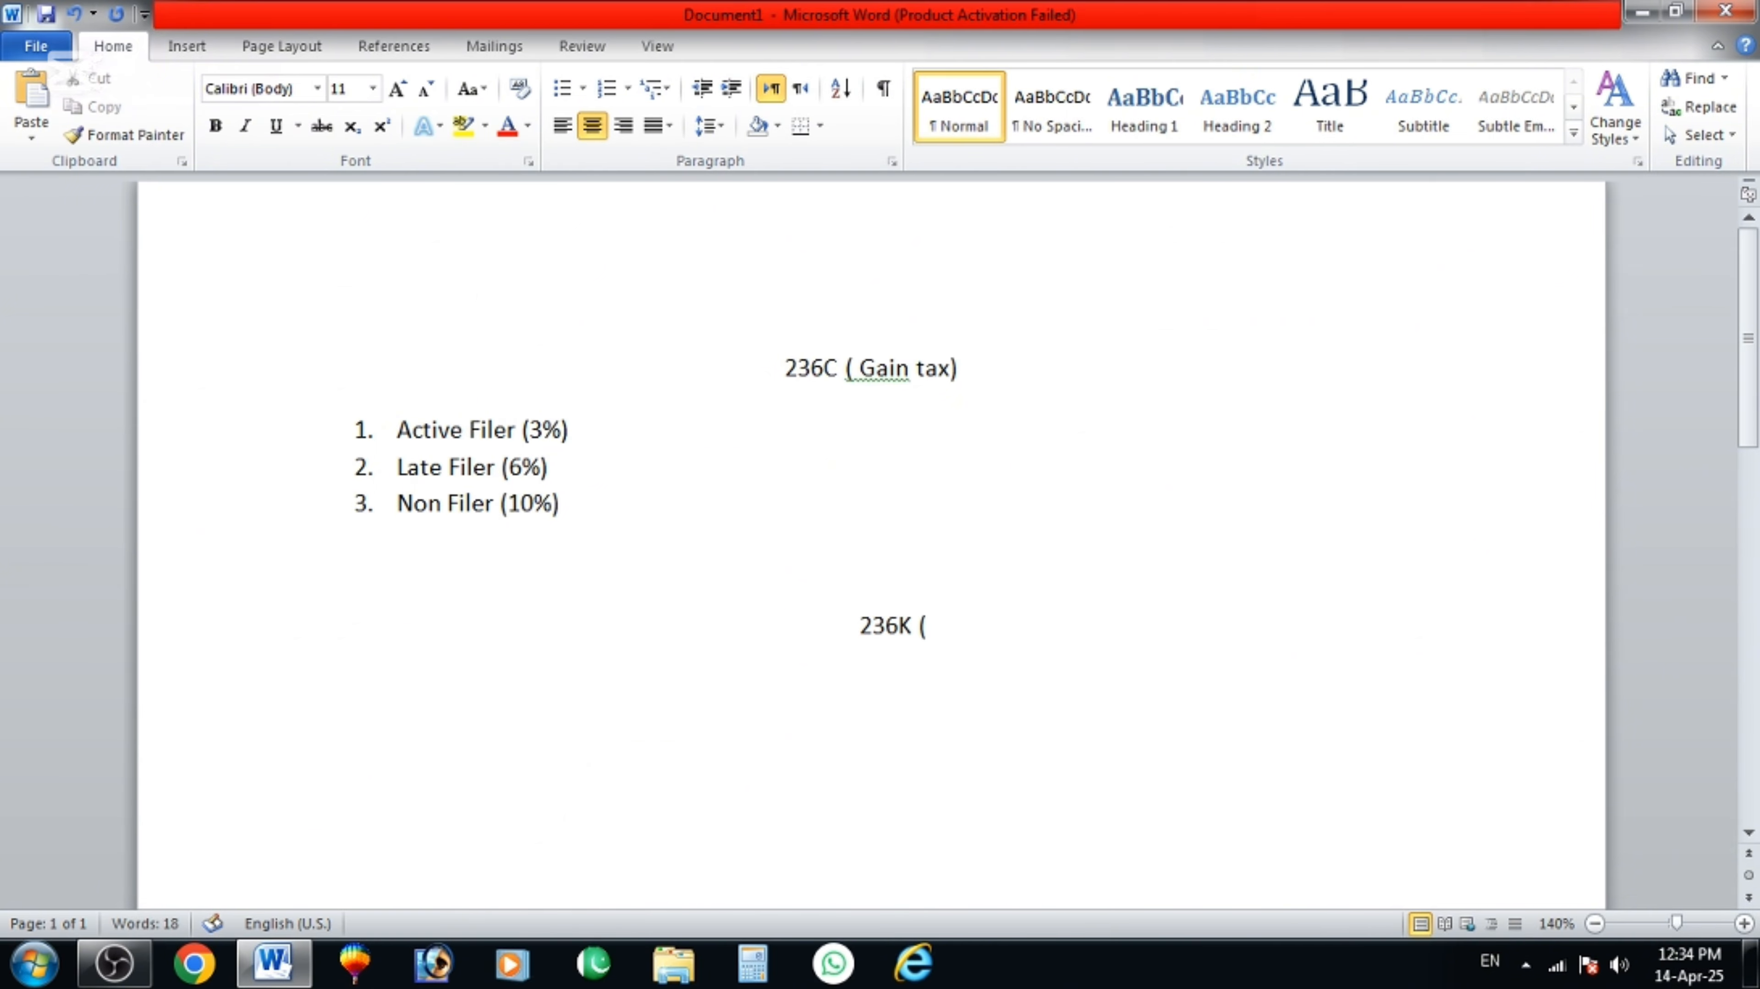
key(BackSpace)
key(BackSpace)
text(ith)
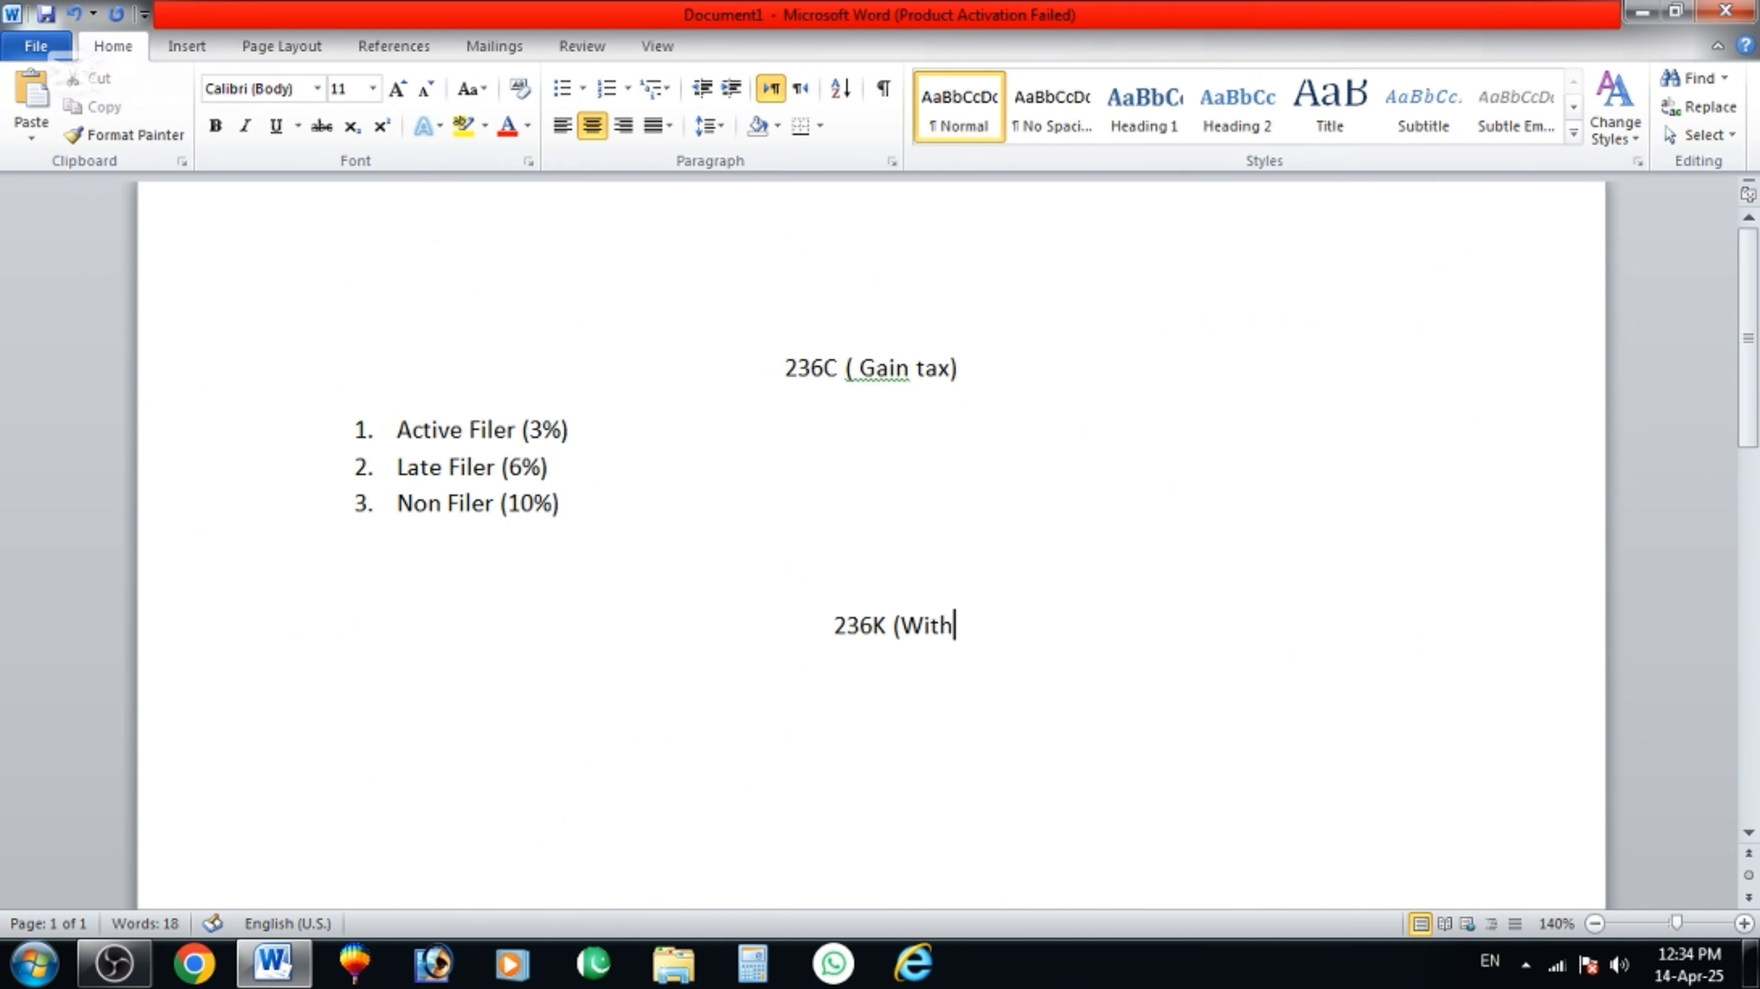
text(oldng)
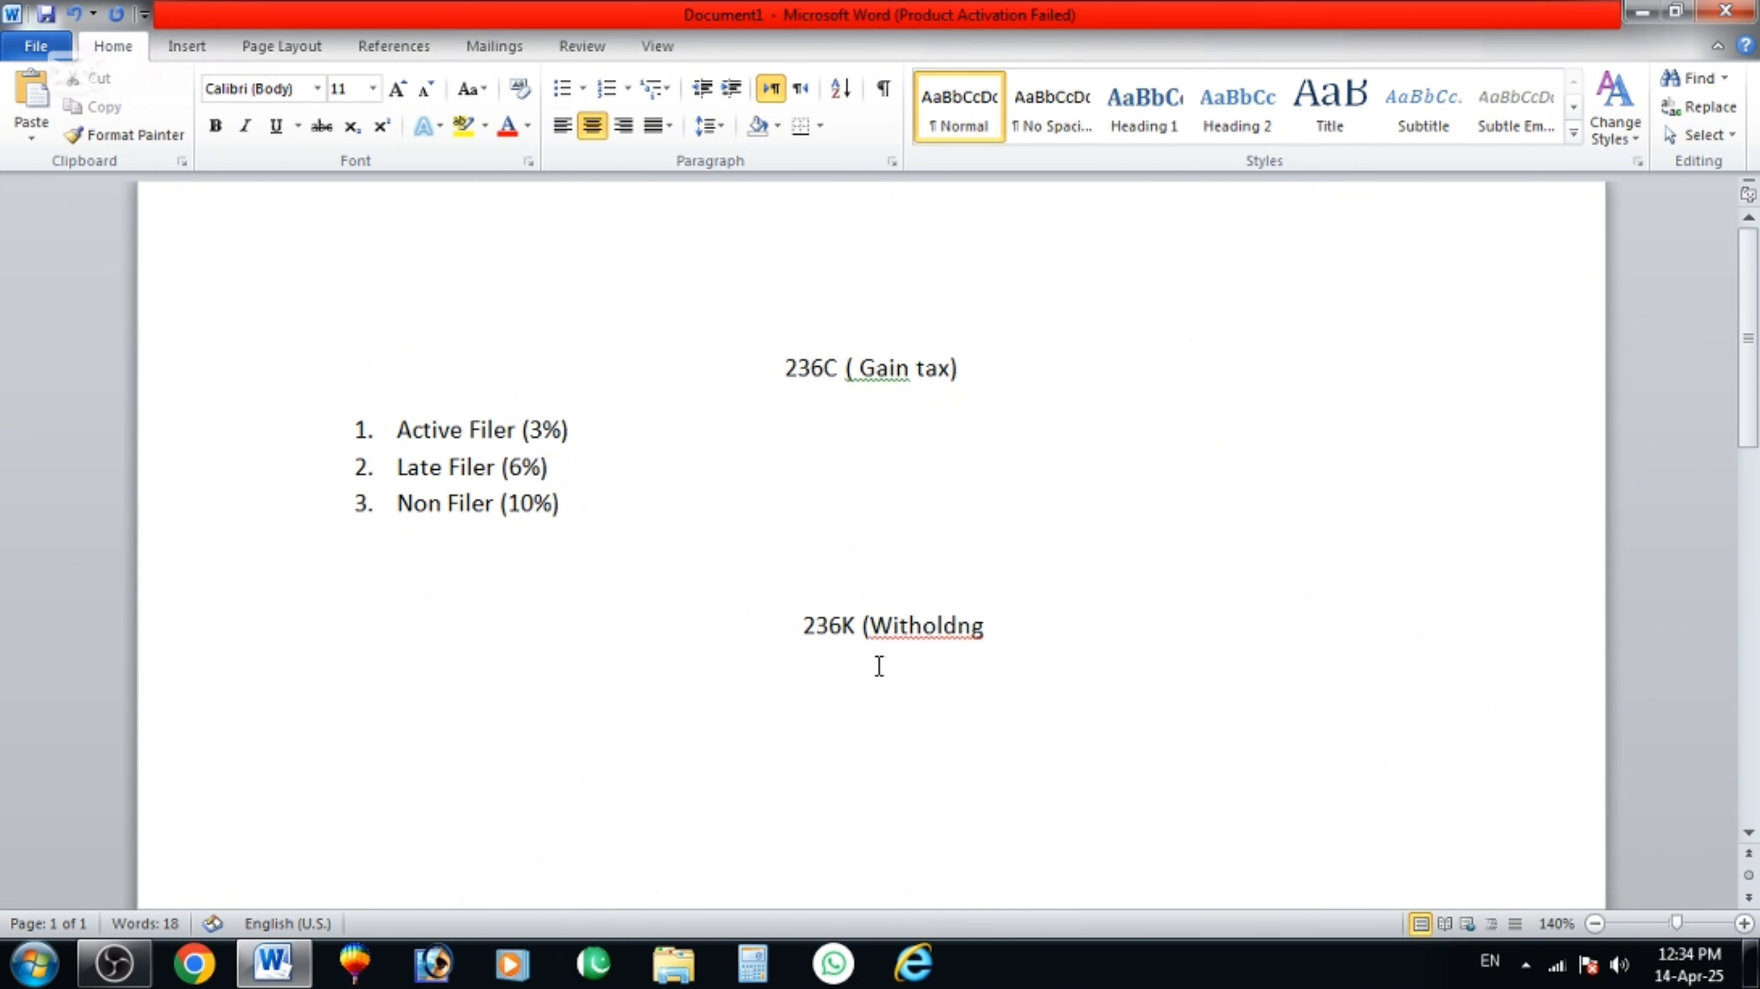
right_click(923, 635)
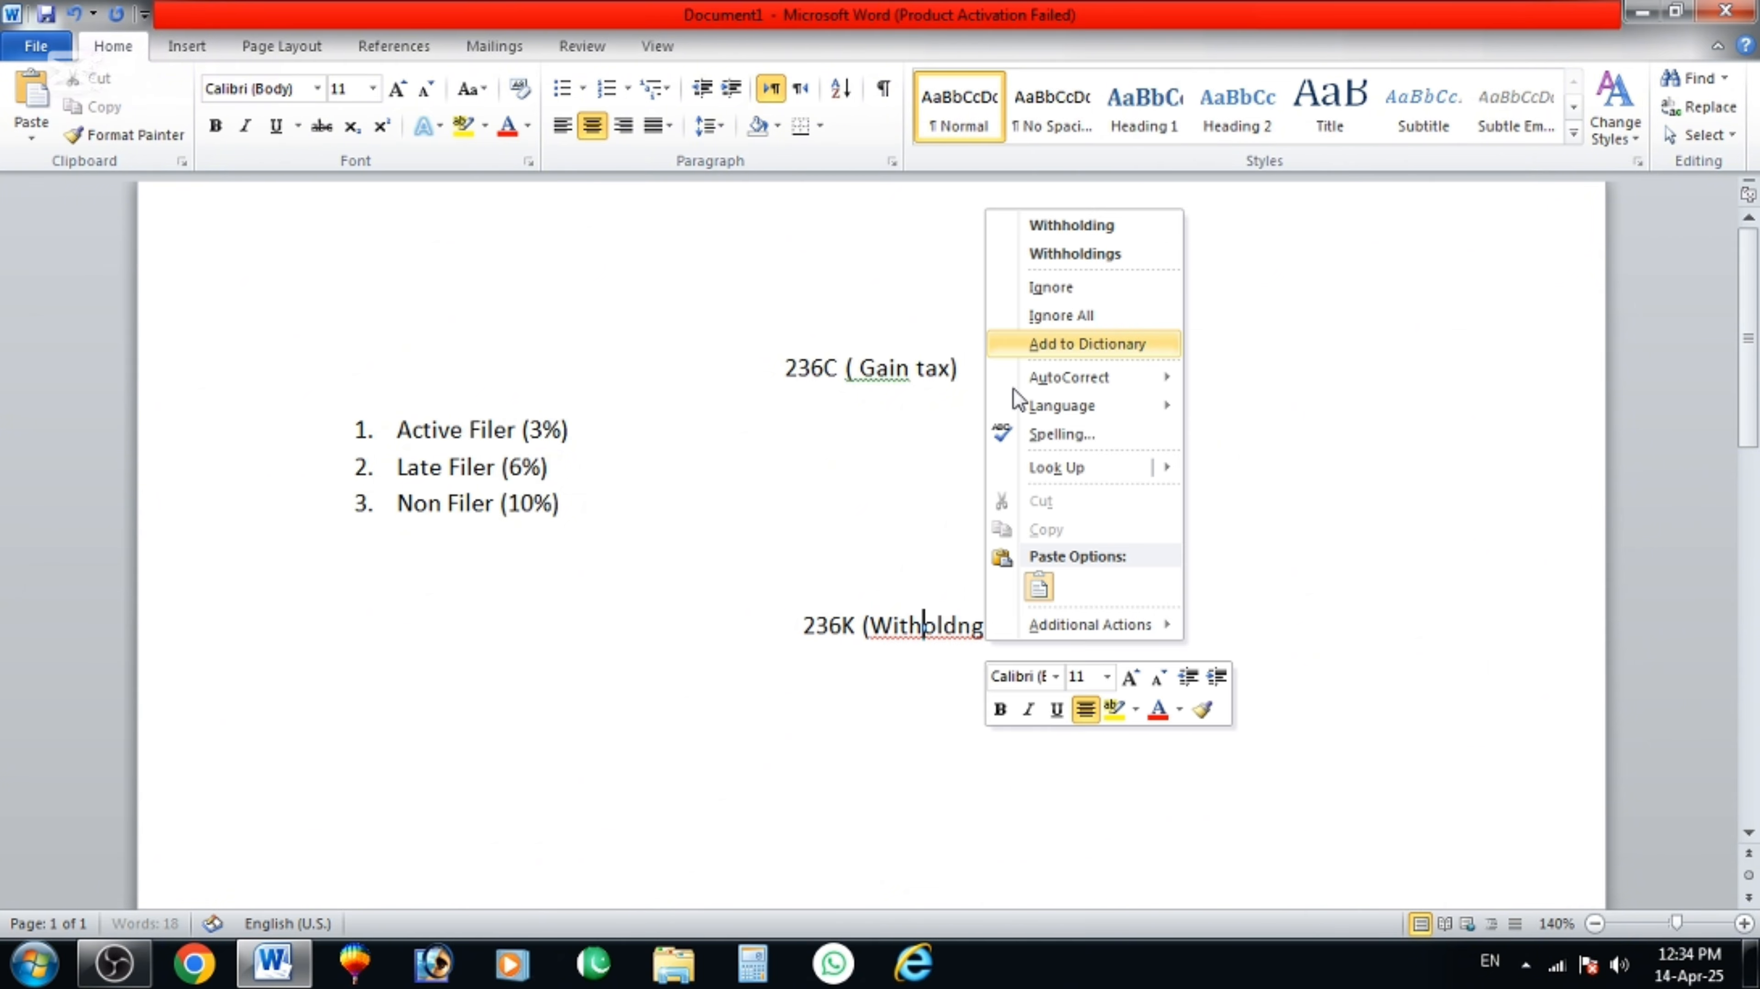
click(1099, 237)
text(Tex)
key(BackSpace)
key(BackSpace)
text(a)
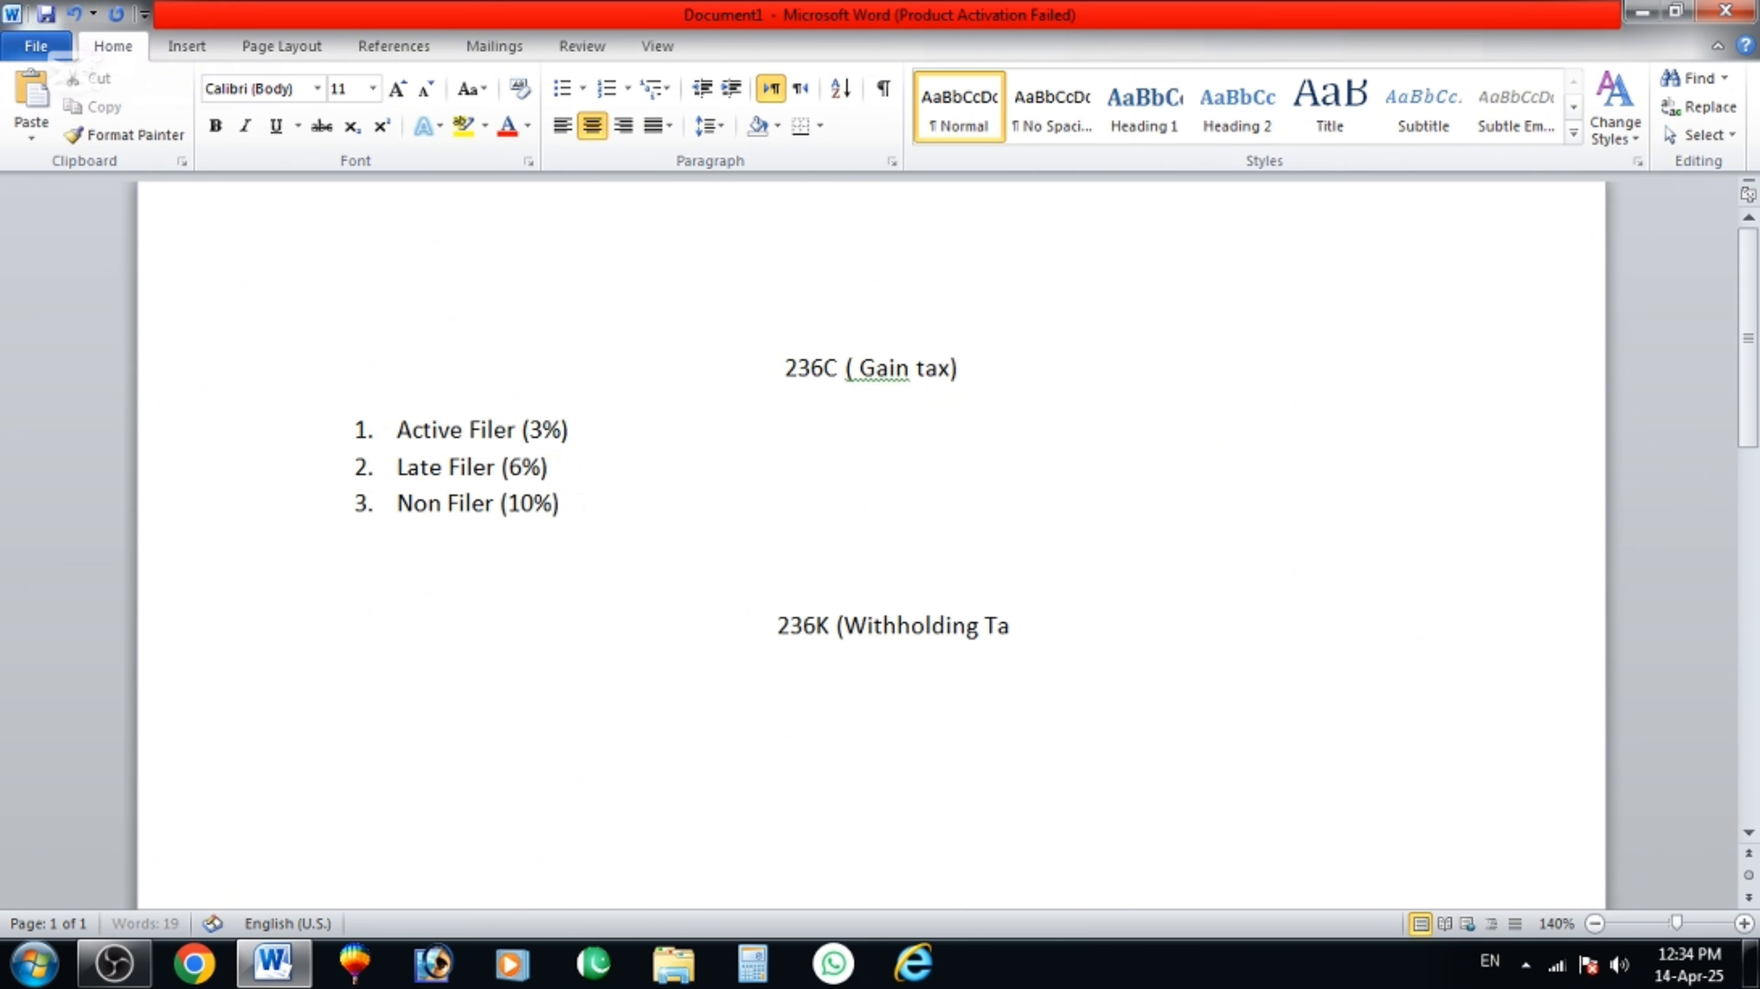
text(x))
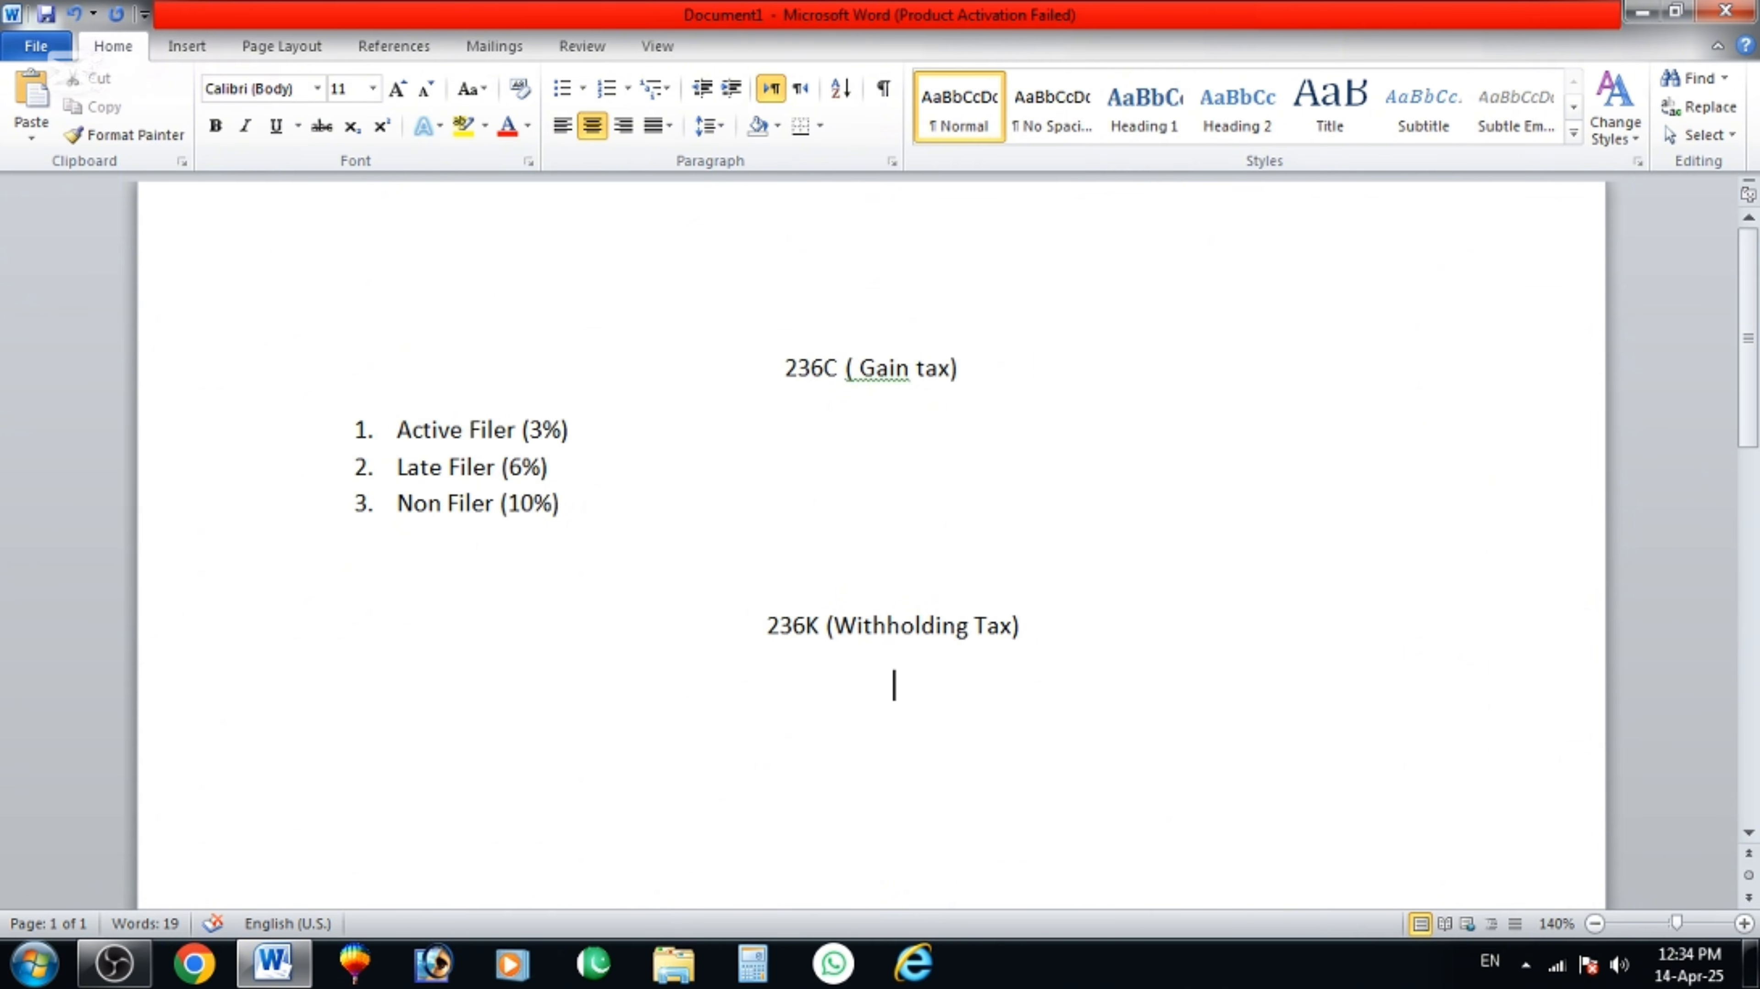
Under the heading, list Active Filer (3%), Late Filer (6%) and Non Filer (12%).
key(Return)
click(561, 124)
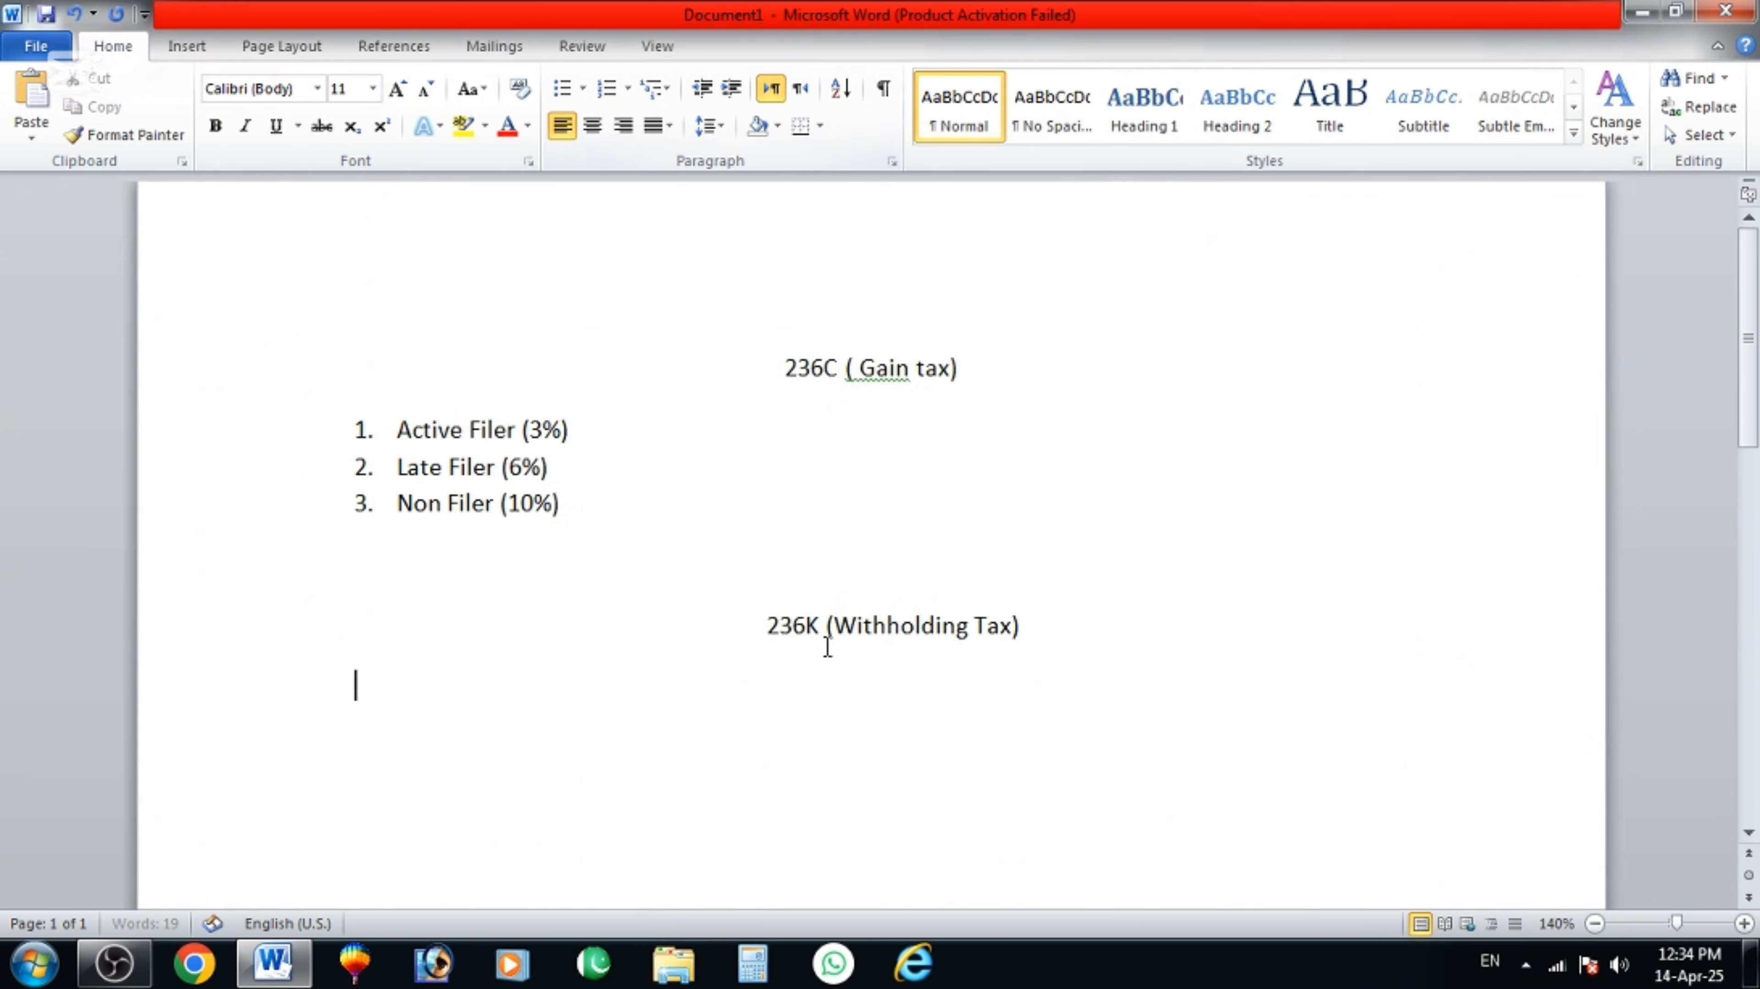
text(1. Active )
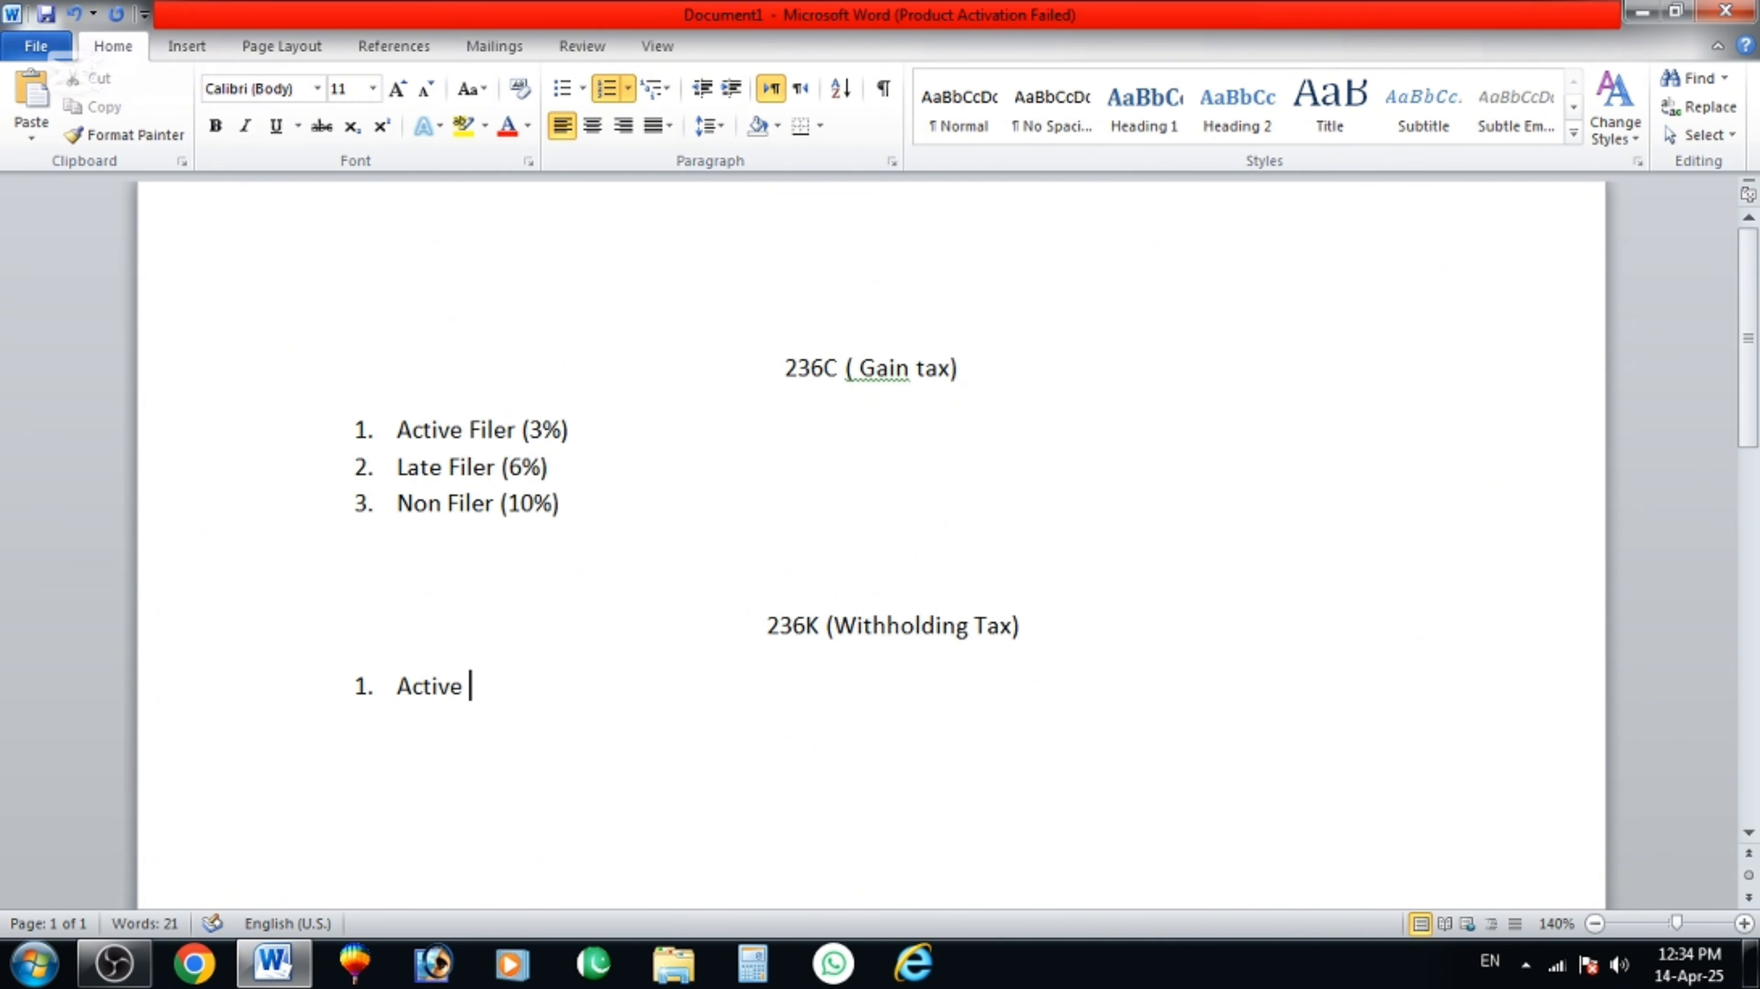
text(il)
key(BackSpace)
key(BackSpace)
text(Filer (6)
key(BackSpace)
text(3%))
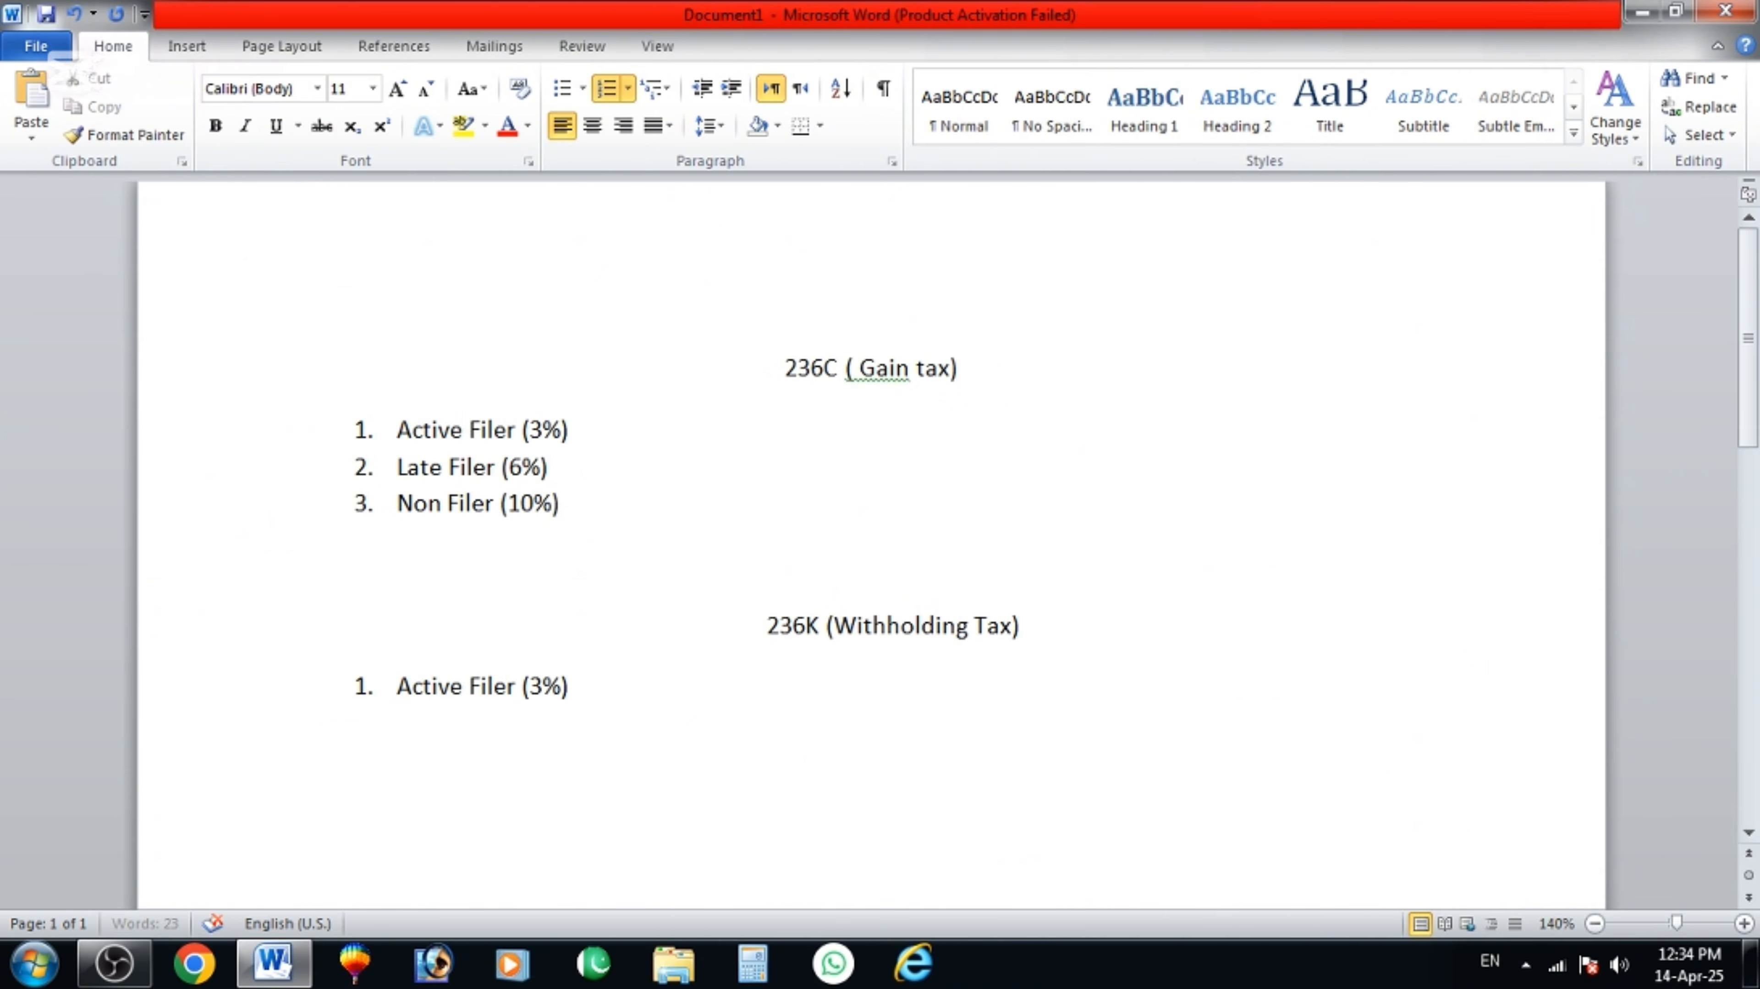
key(Return)
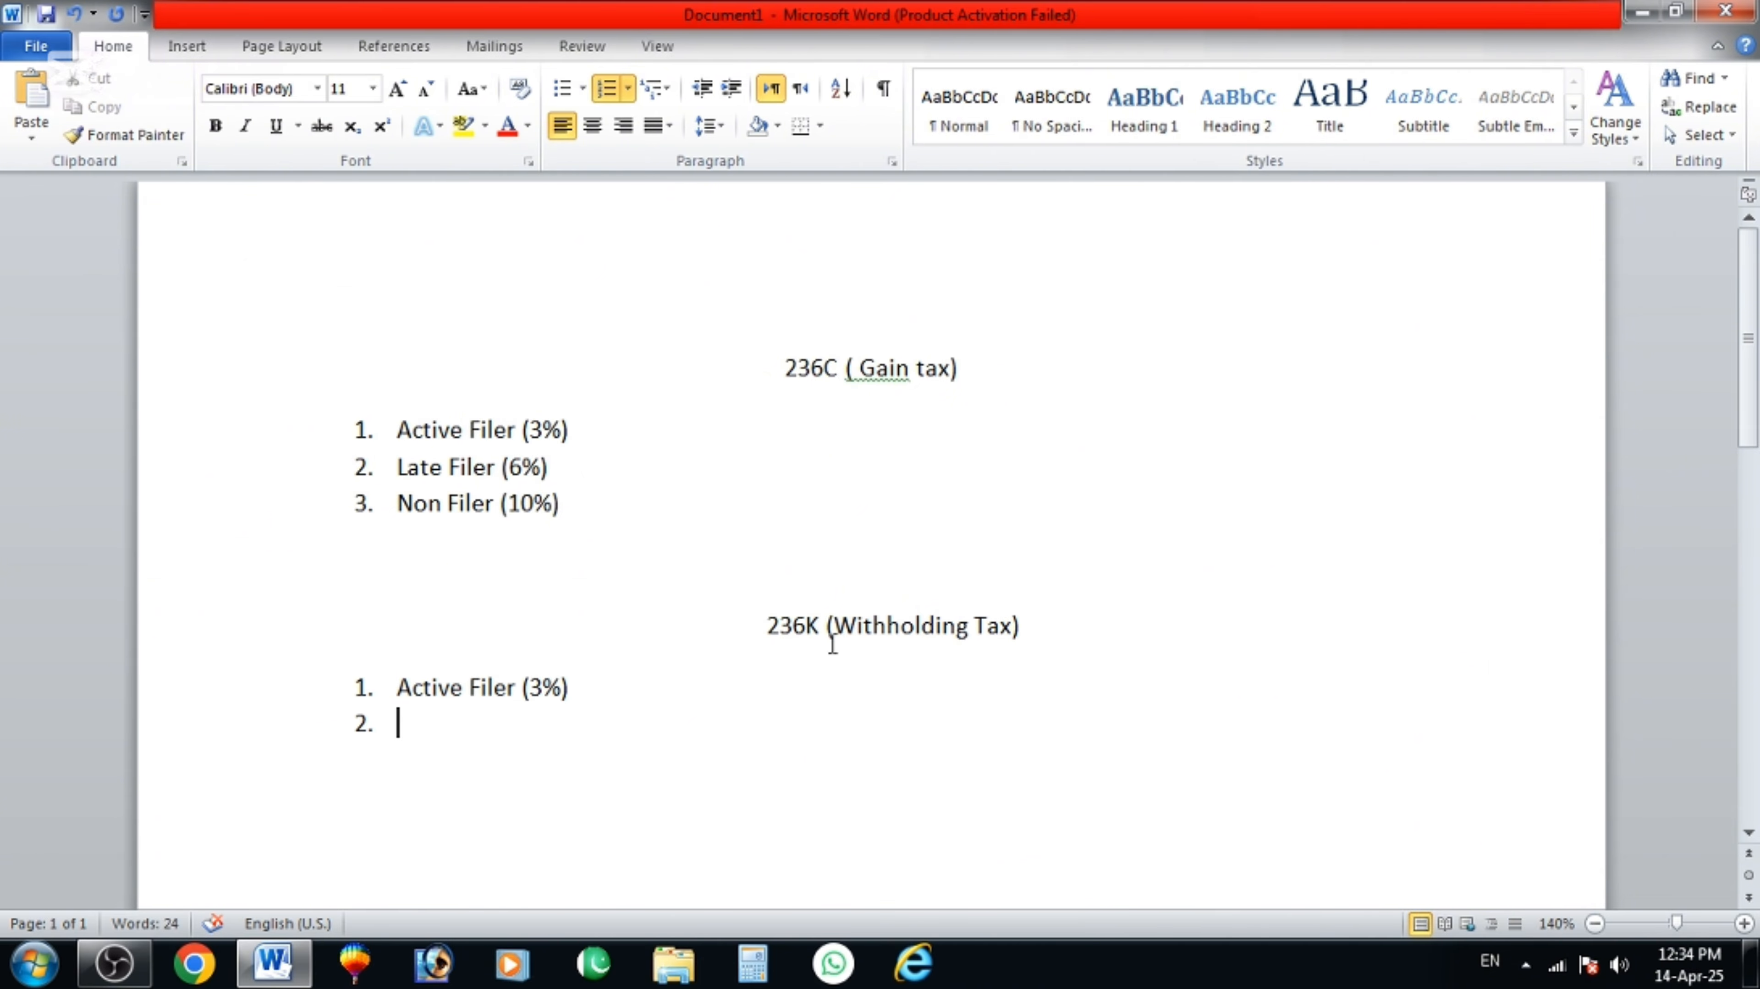
text(Late Filer (6%))
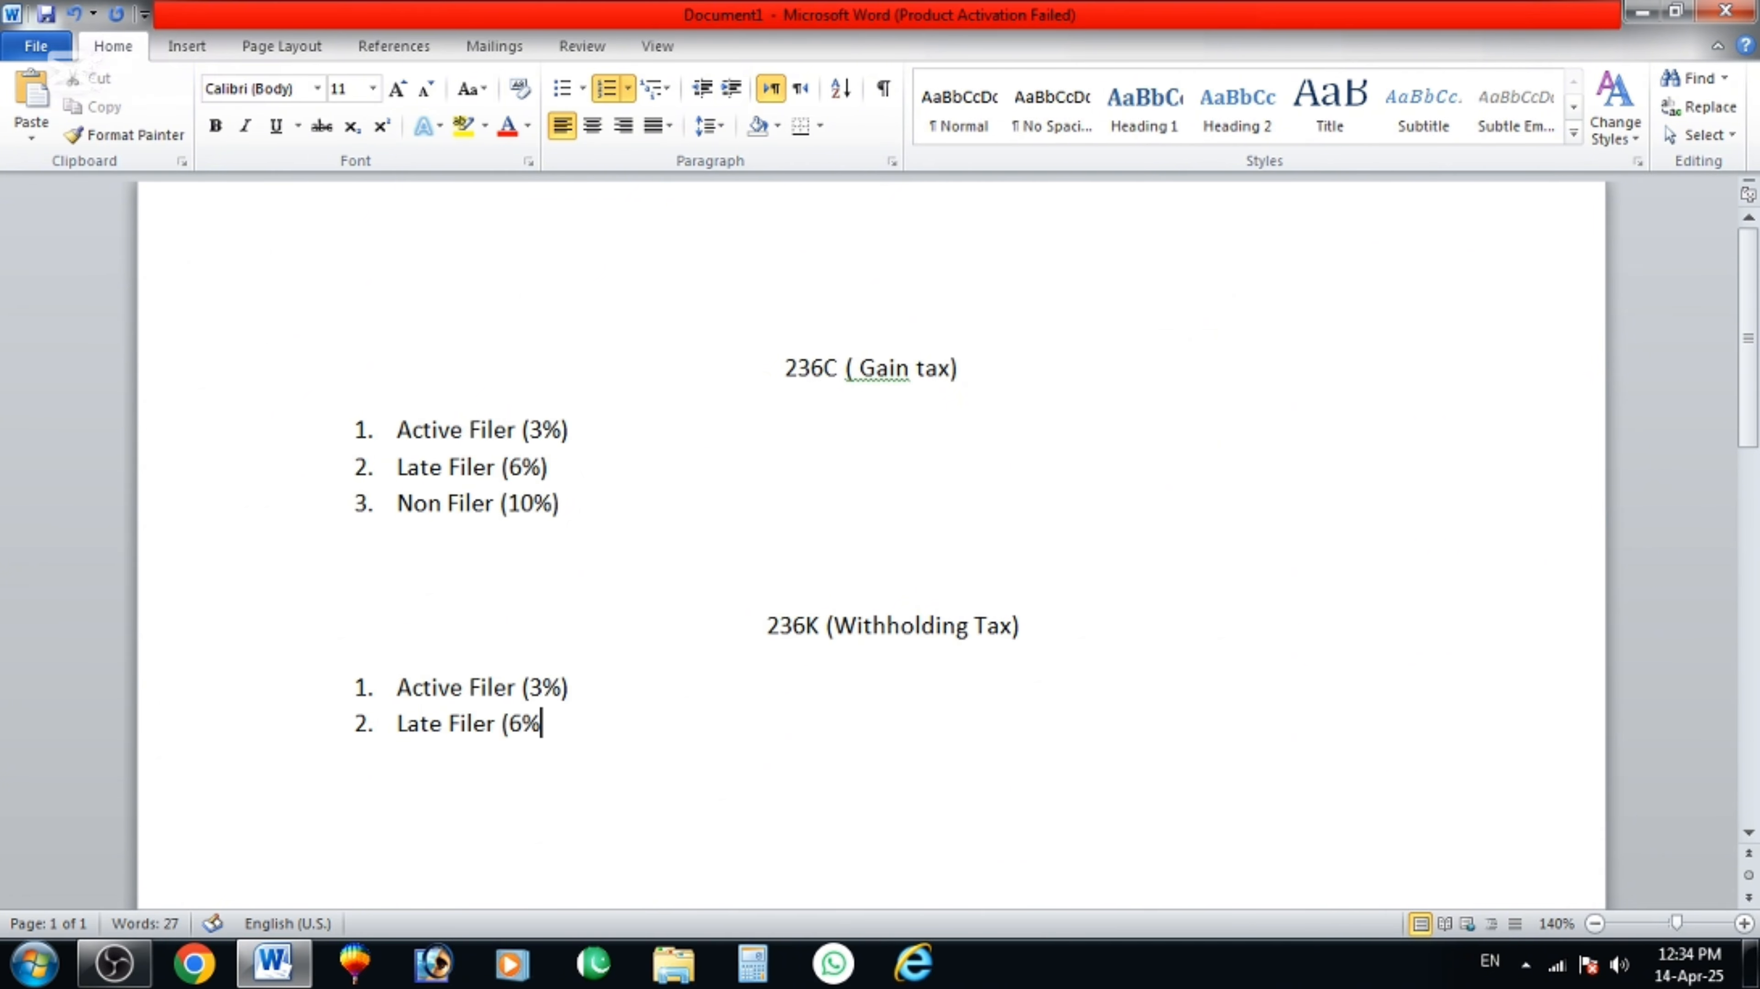
key(Return)
text(Non Filer ()
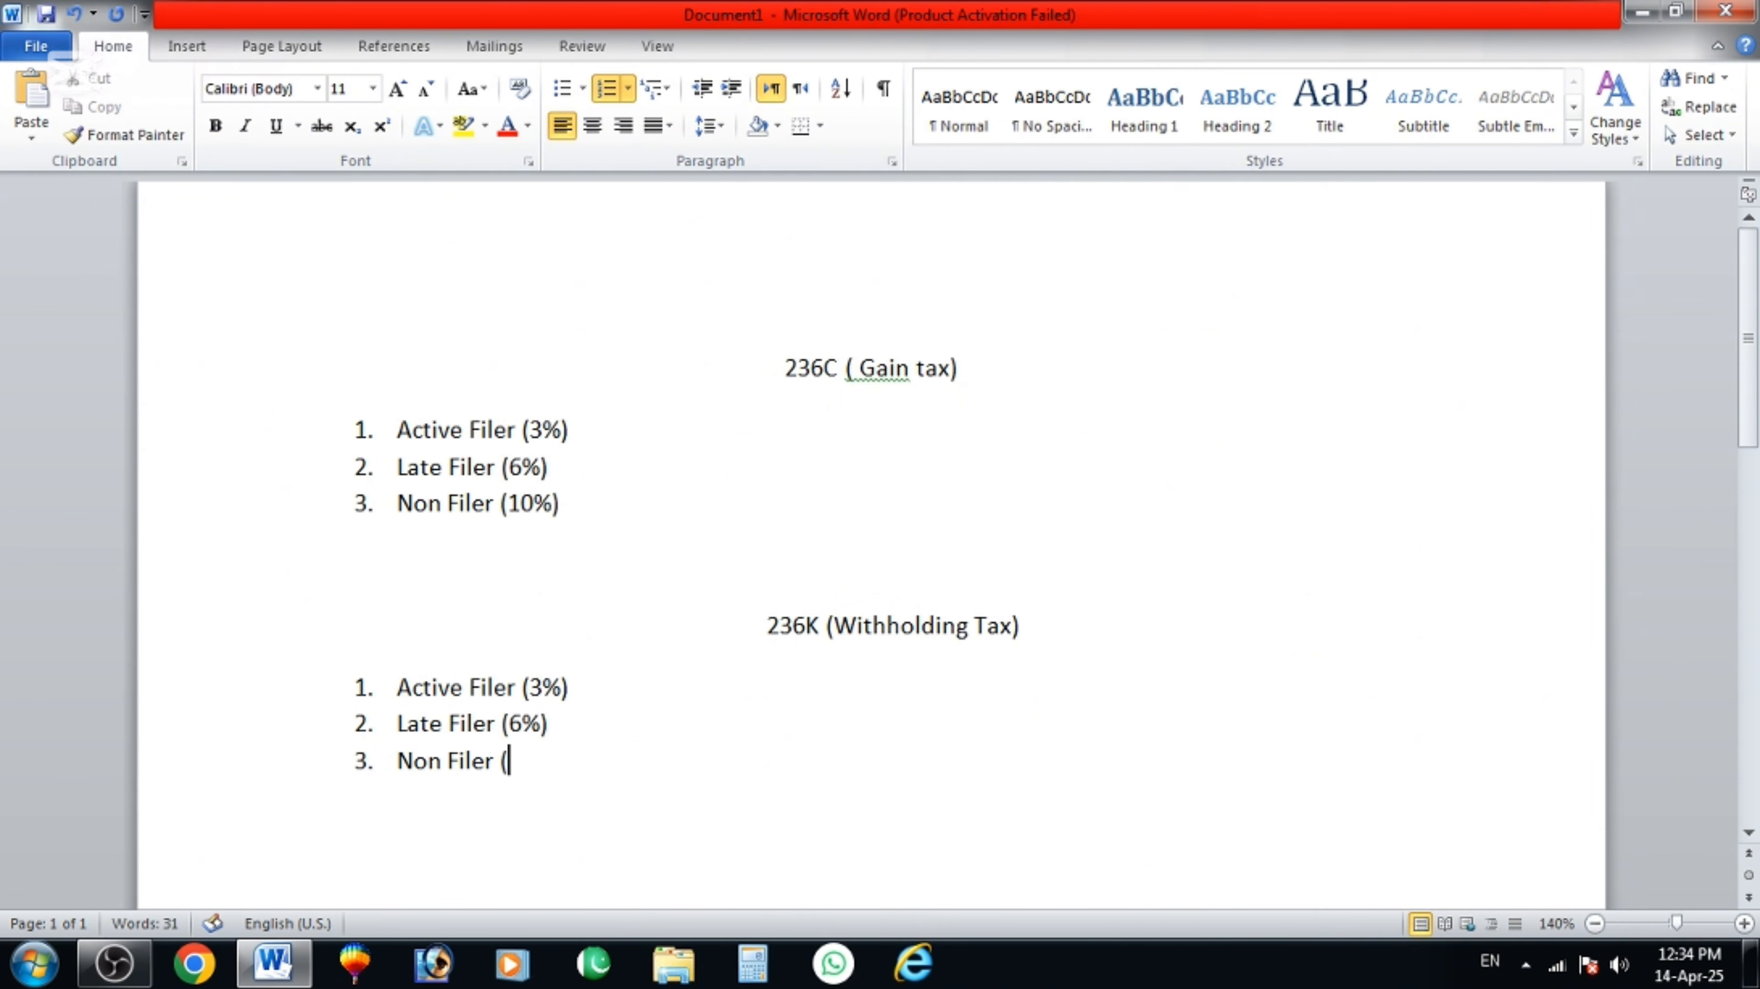
text(12%))
Look over the finished 236C/236K notes, then minimise Word.
scroll(911, 589, down, 2)
drag(580, 598, 357, 205)
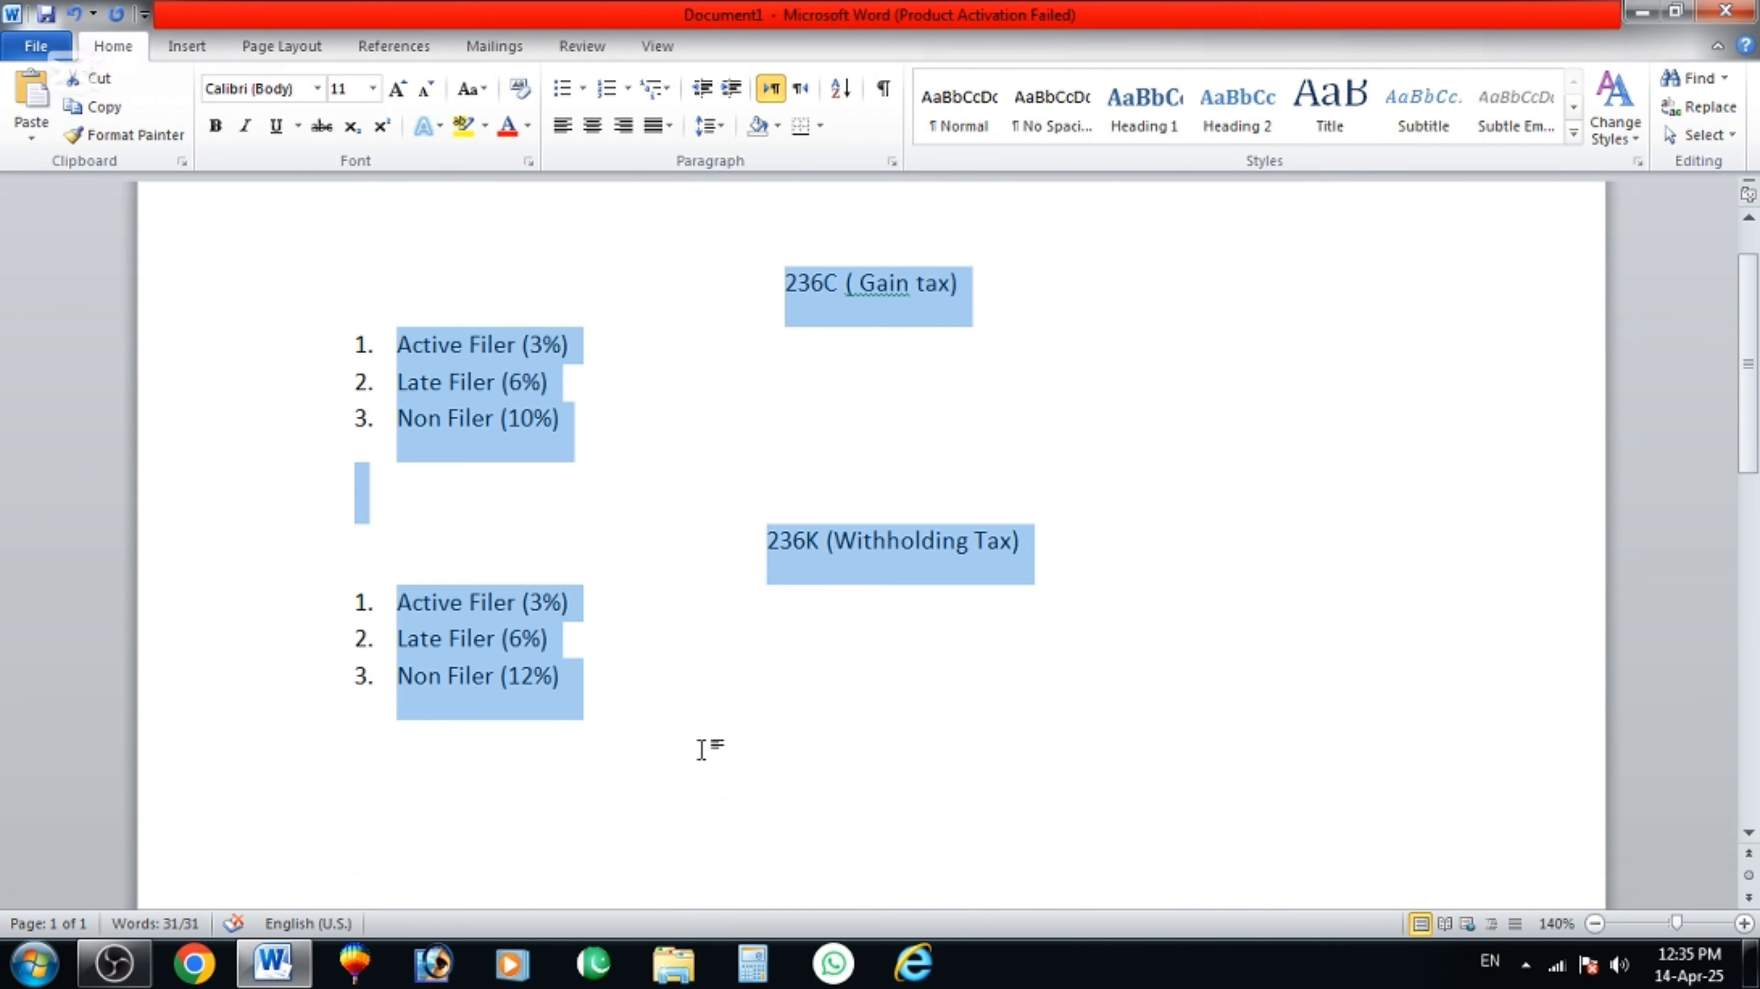
drag(670, 207, 711, 698)
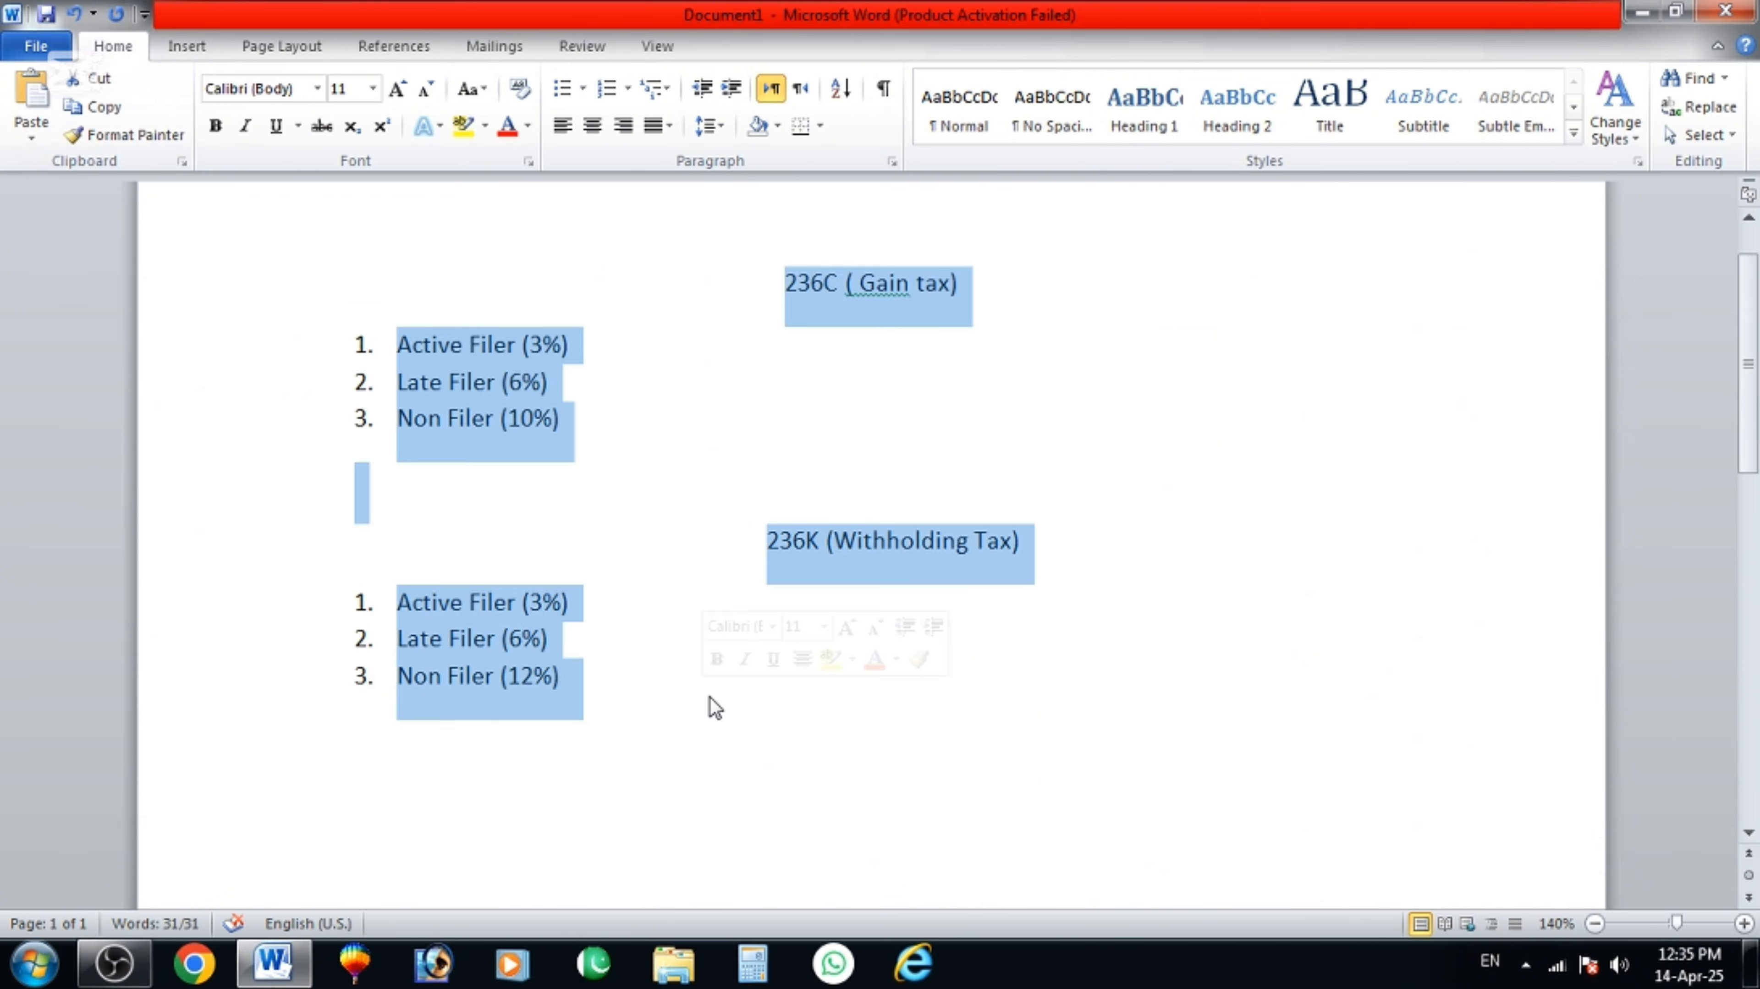
click(990, 683)
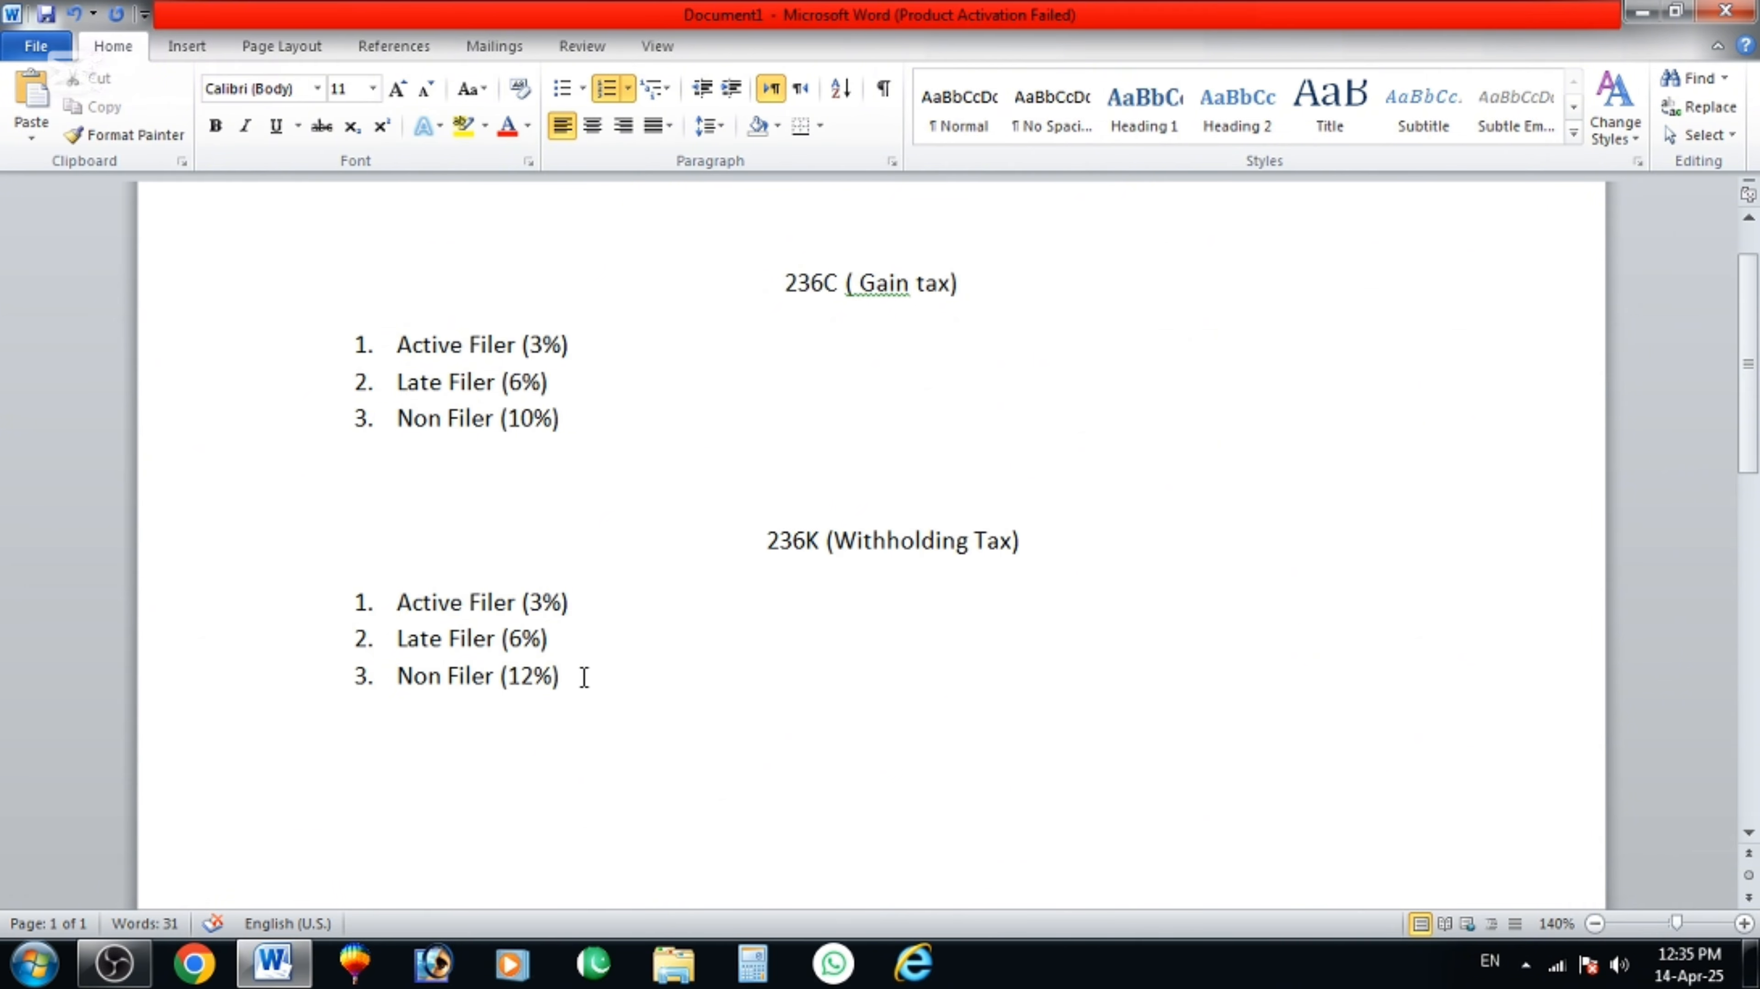
scroll(672, 447, up, 1)
scroll(825, 487, down, 2)
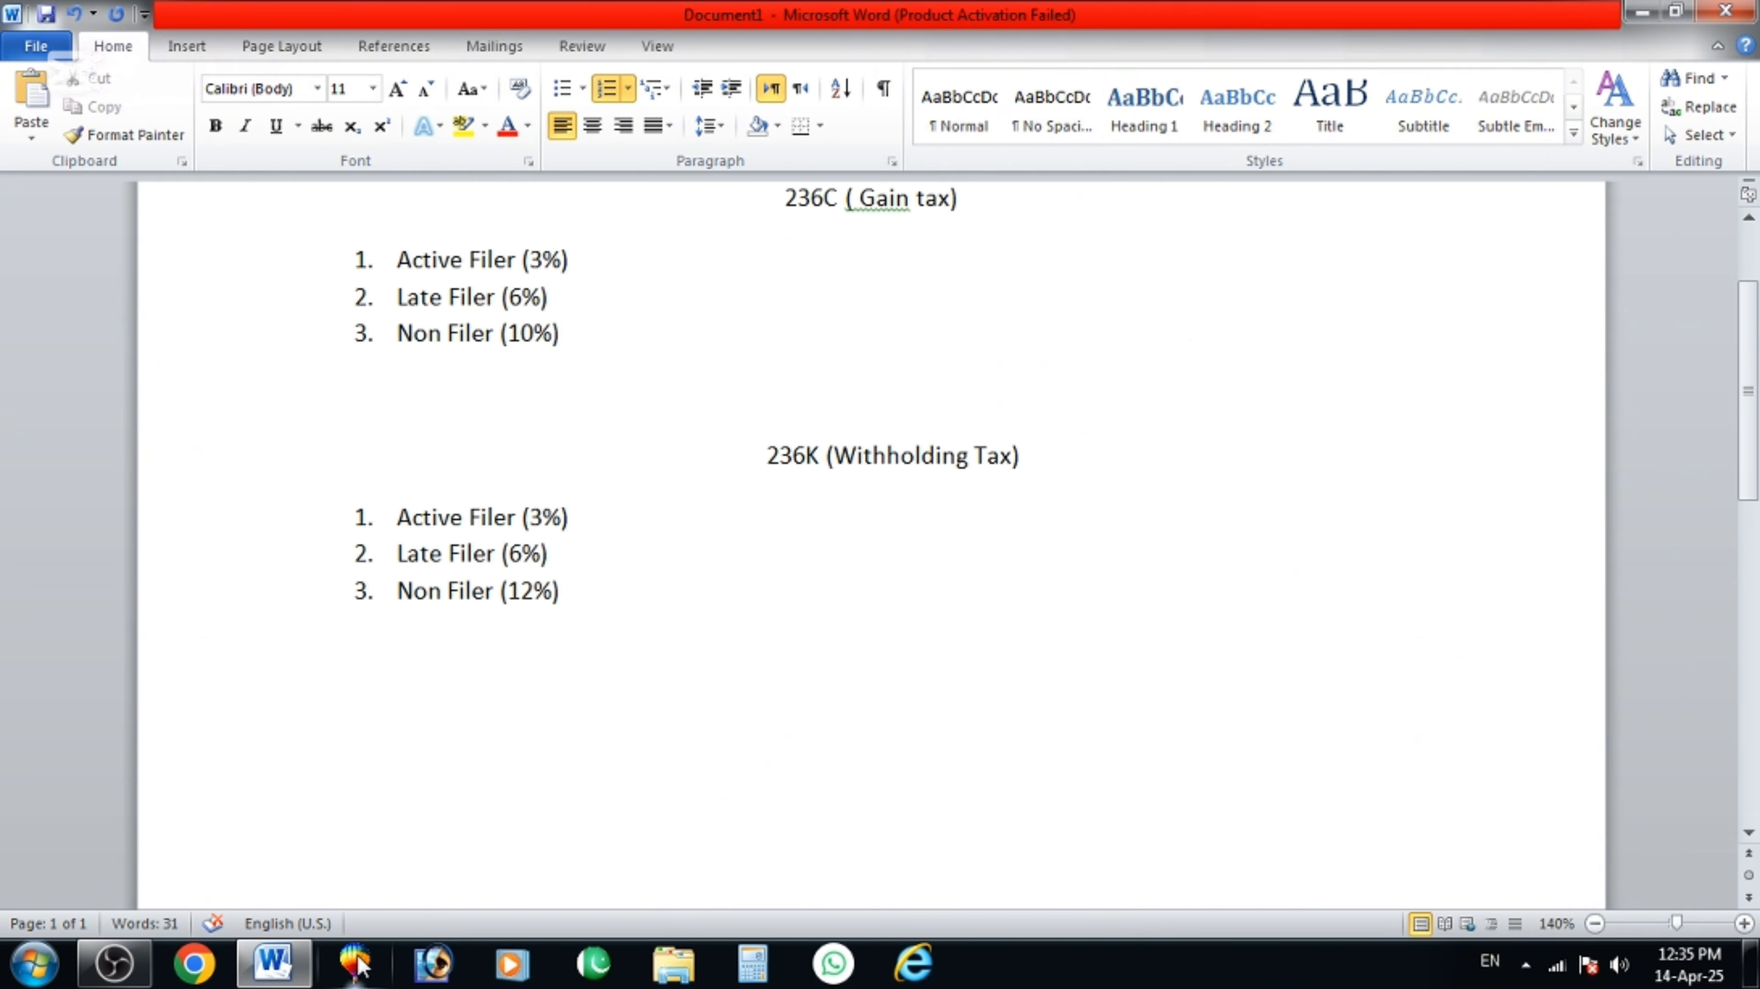
click(1642, 12)
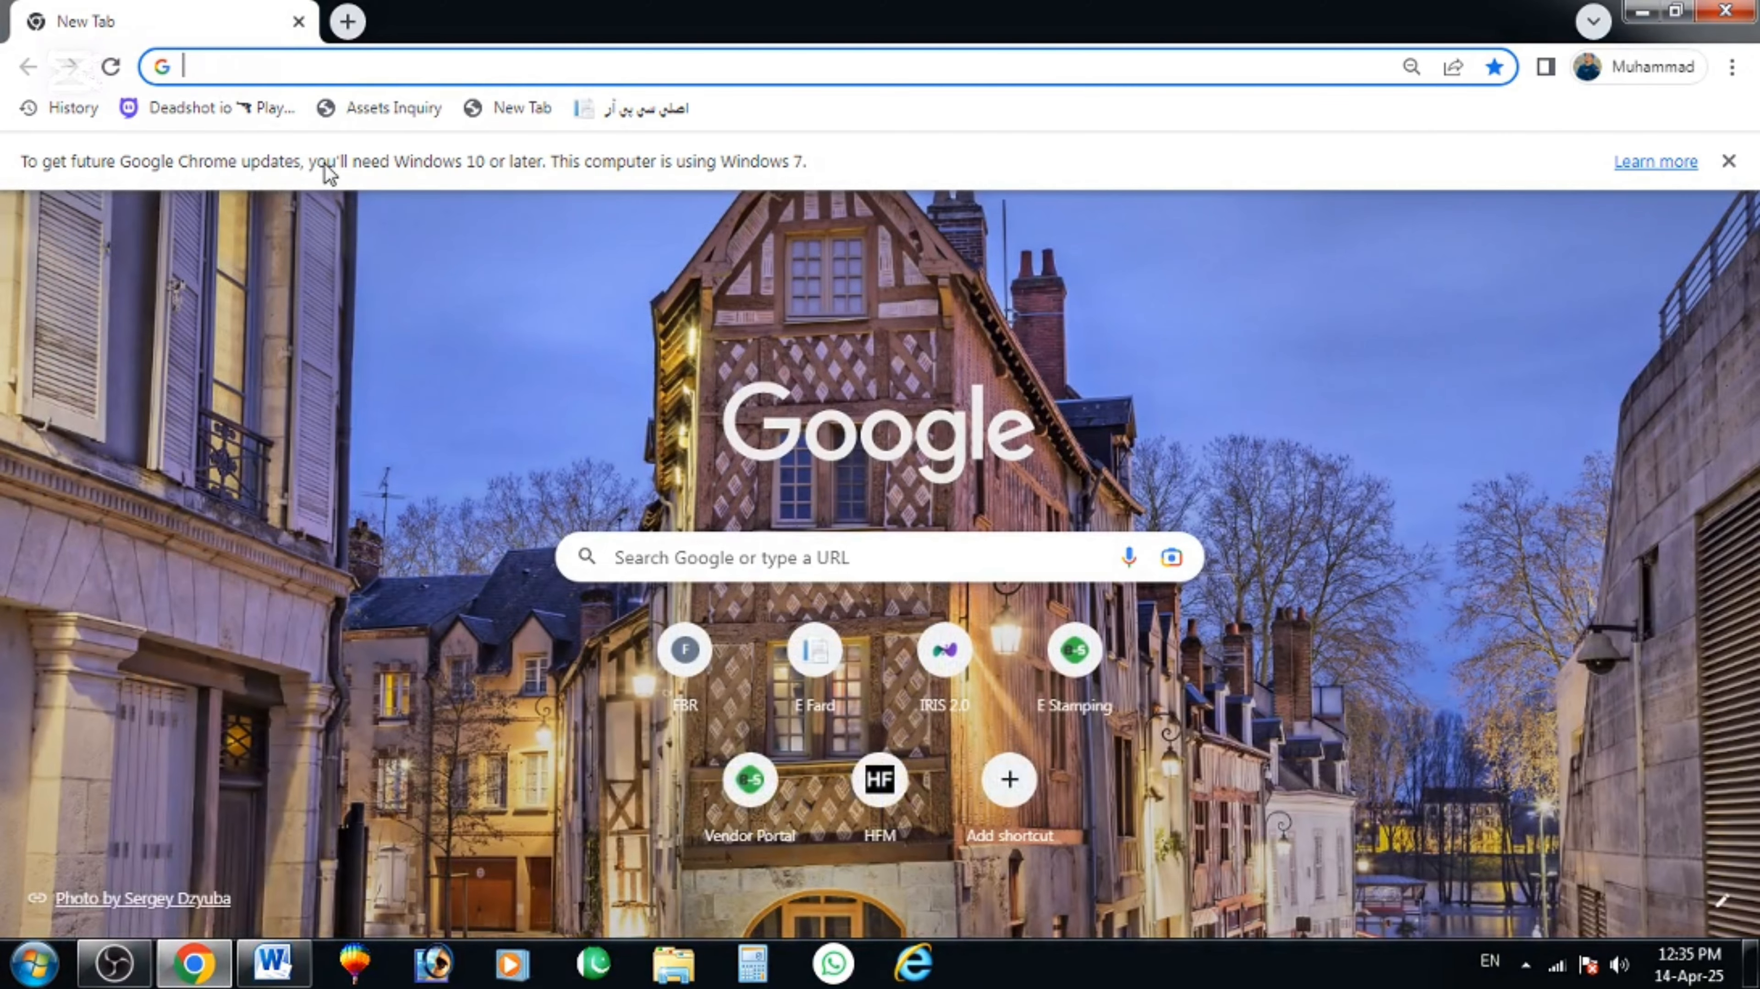
Go to the eFBR Taxpayer Facilitation Portal via 'e.fbr' and open e-Payments > Income Tax.
click(293, 78)
text(e.fbr)
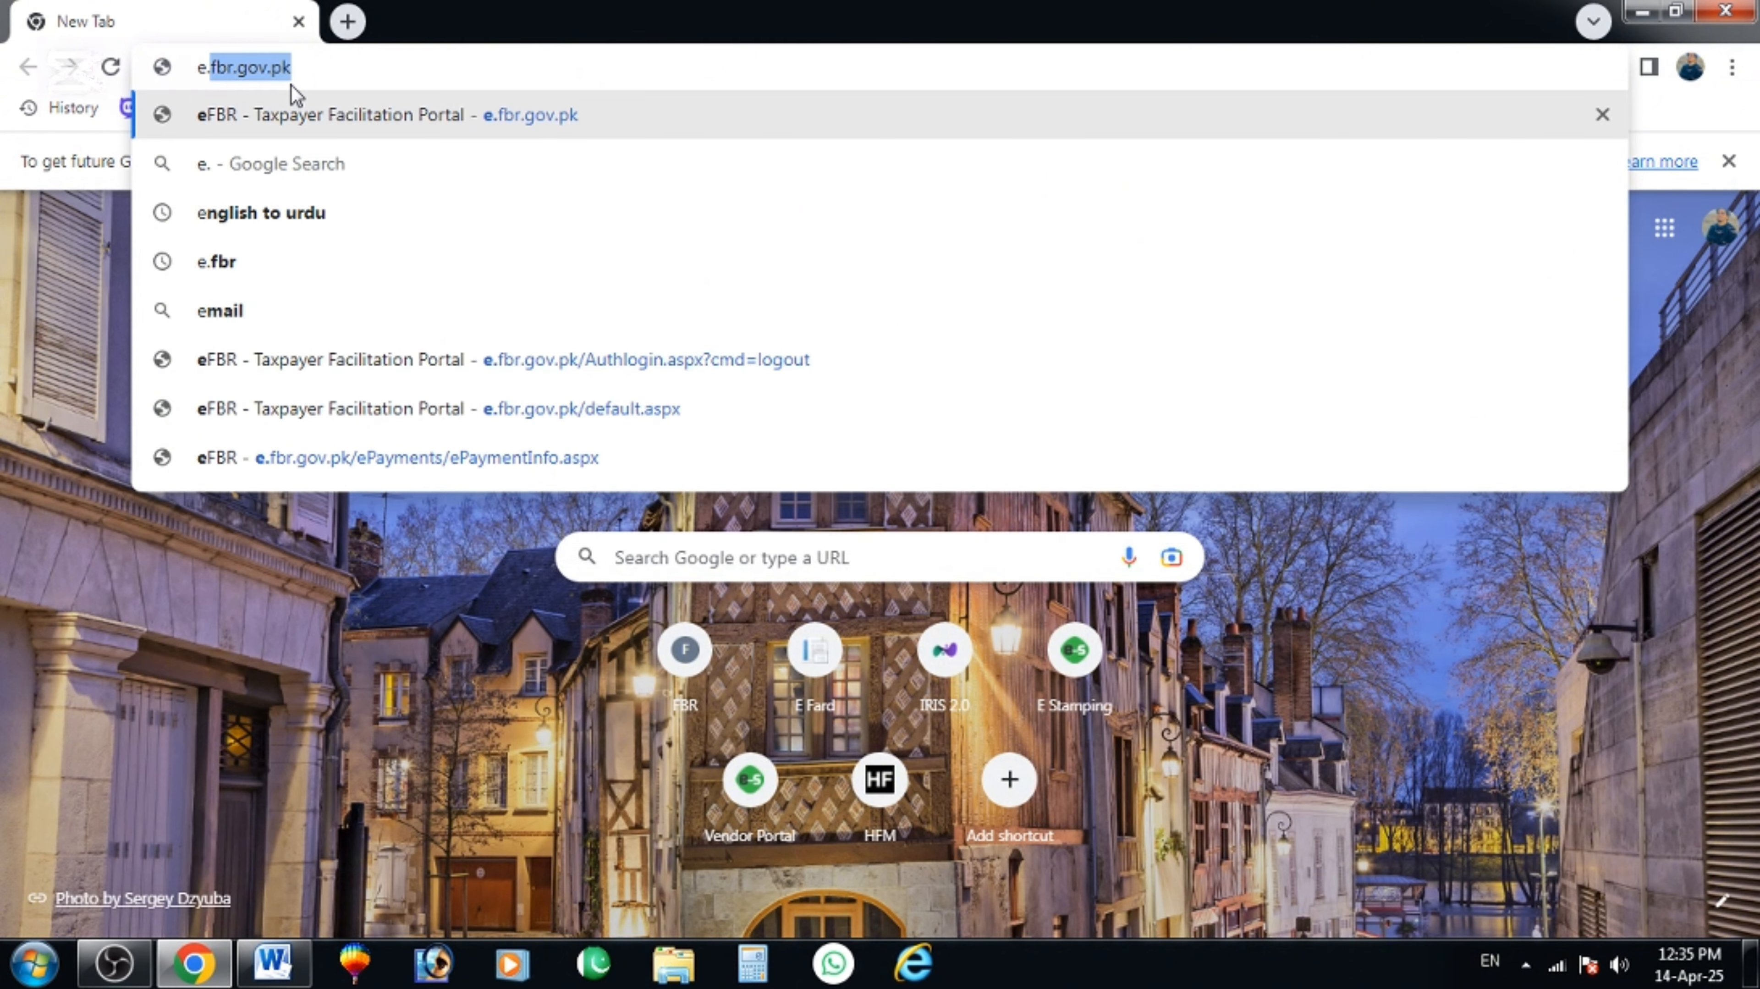
click(345, 118)
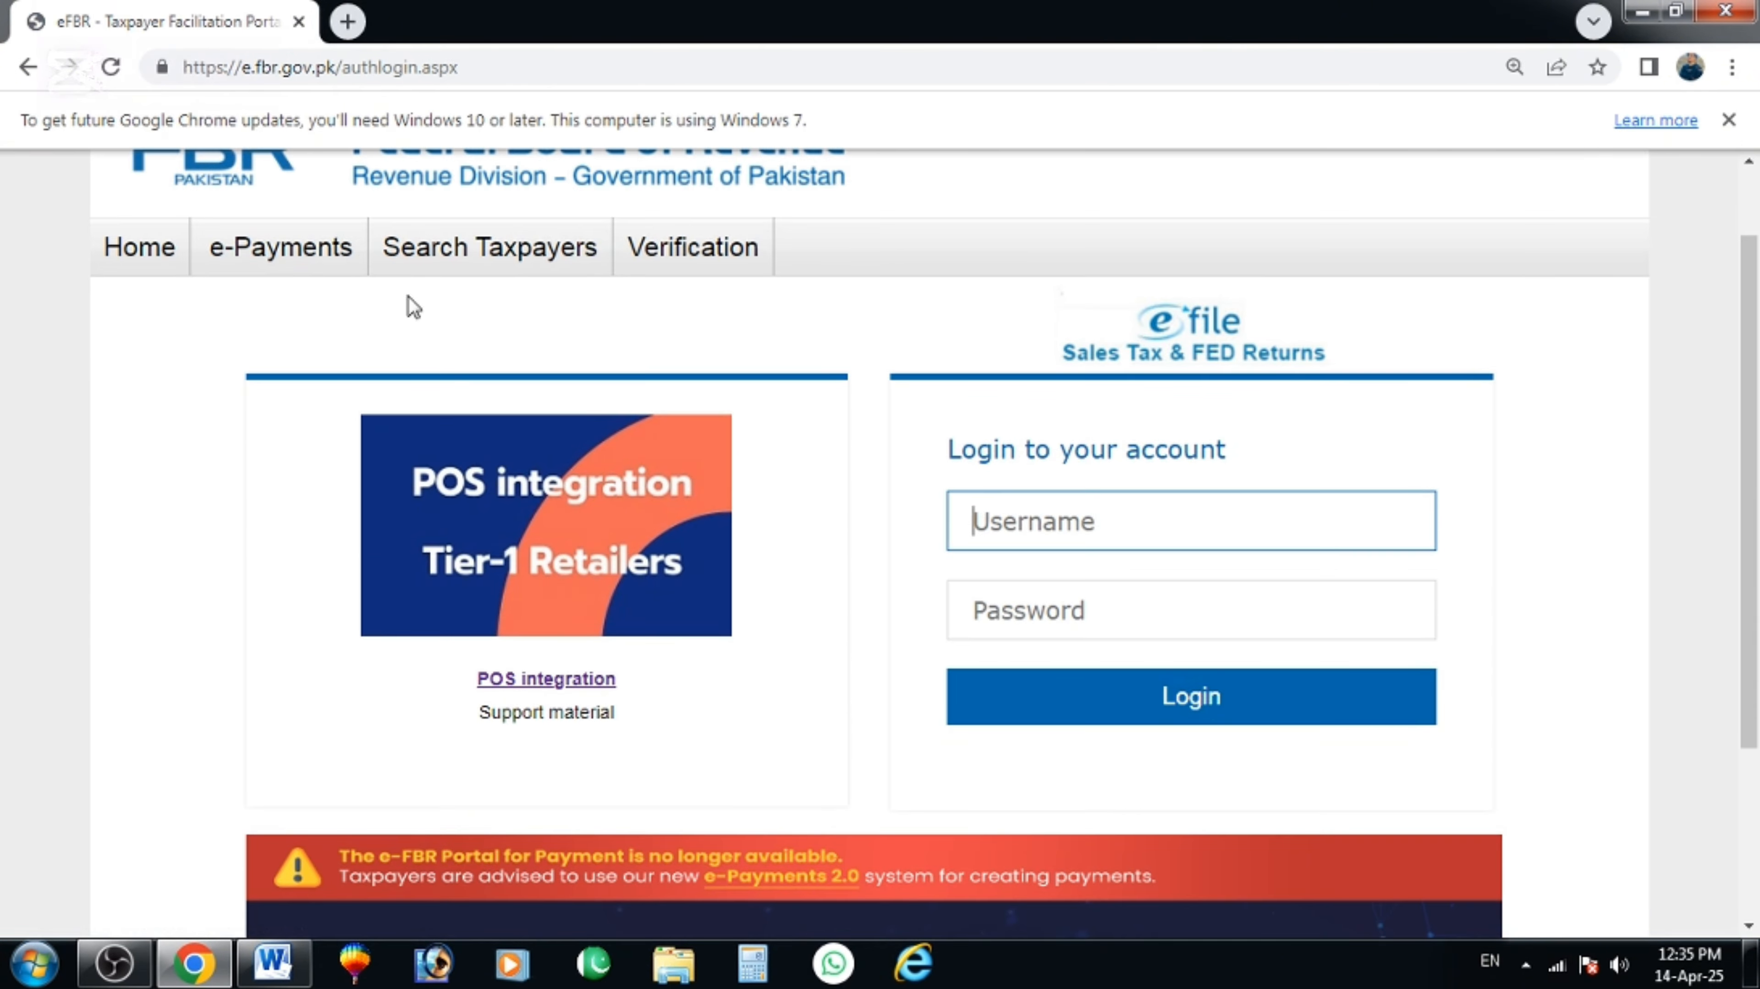
mouse_move(308, 277)
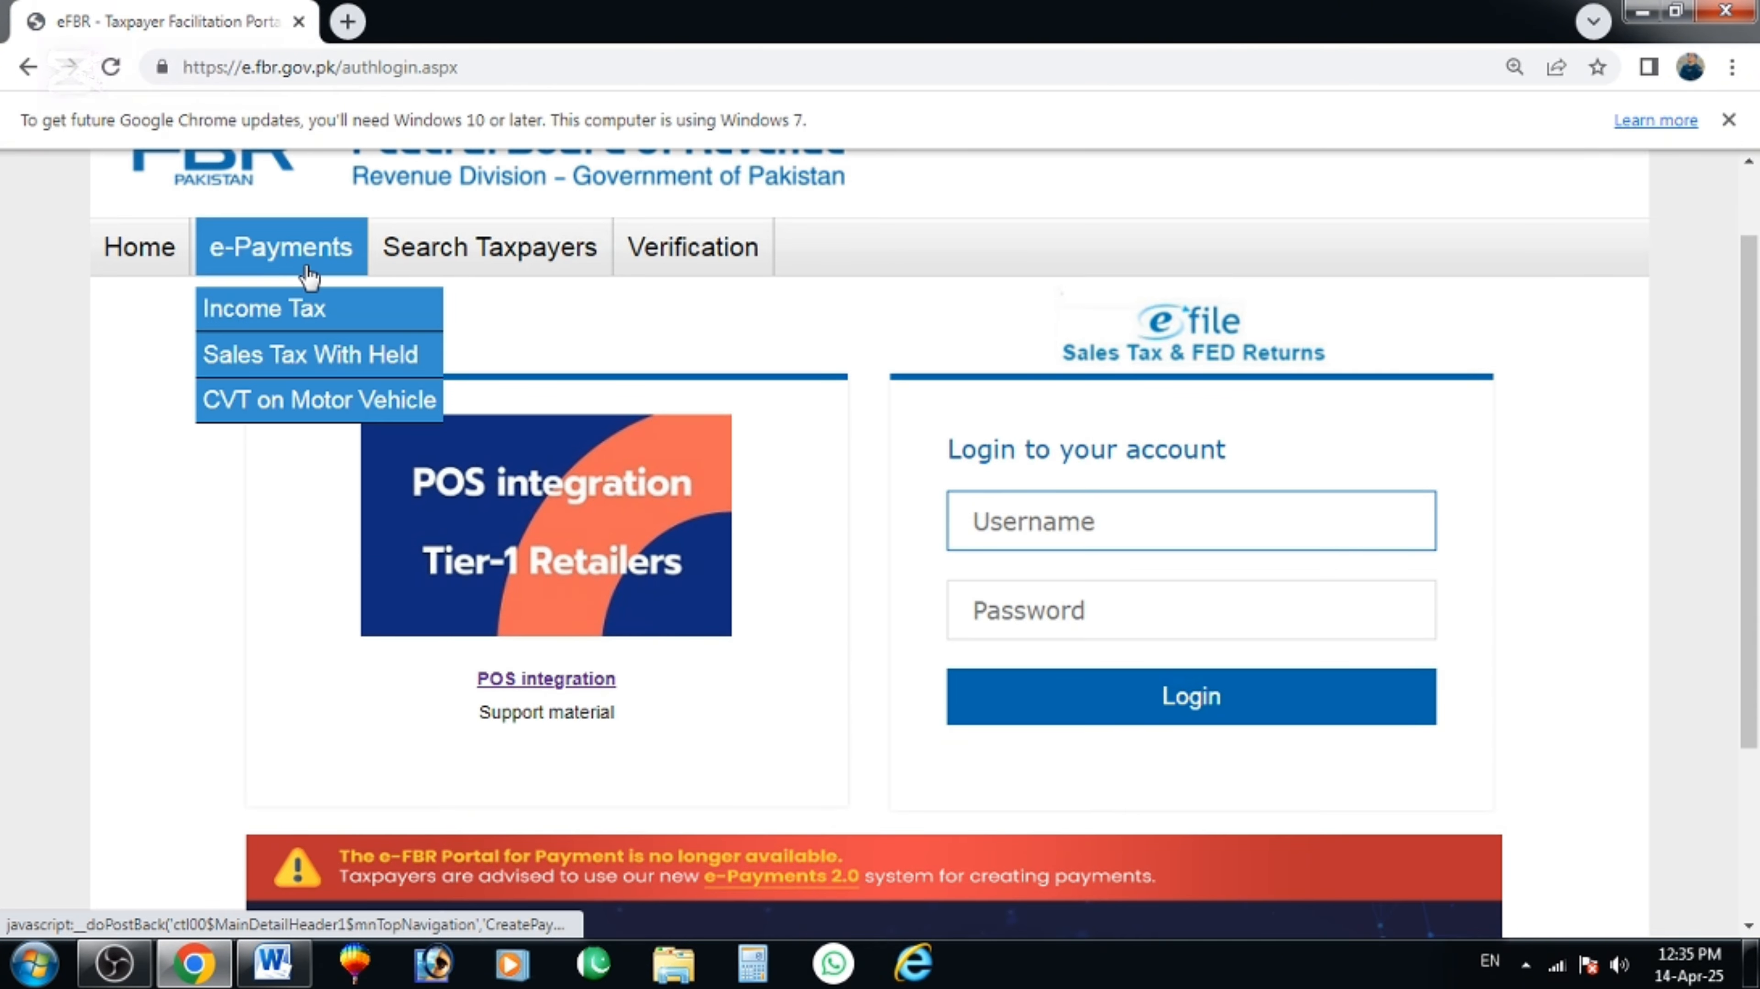
click(257, 314)
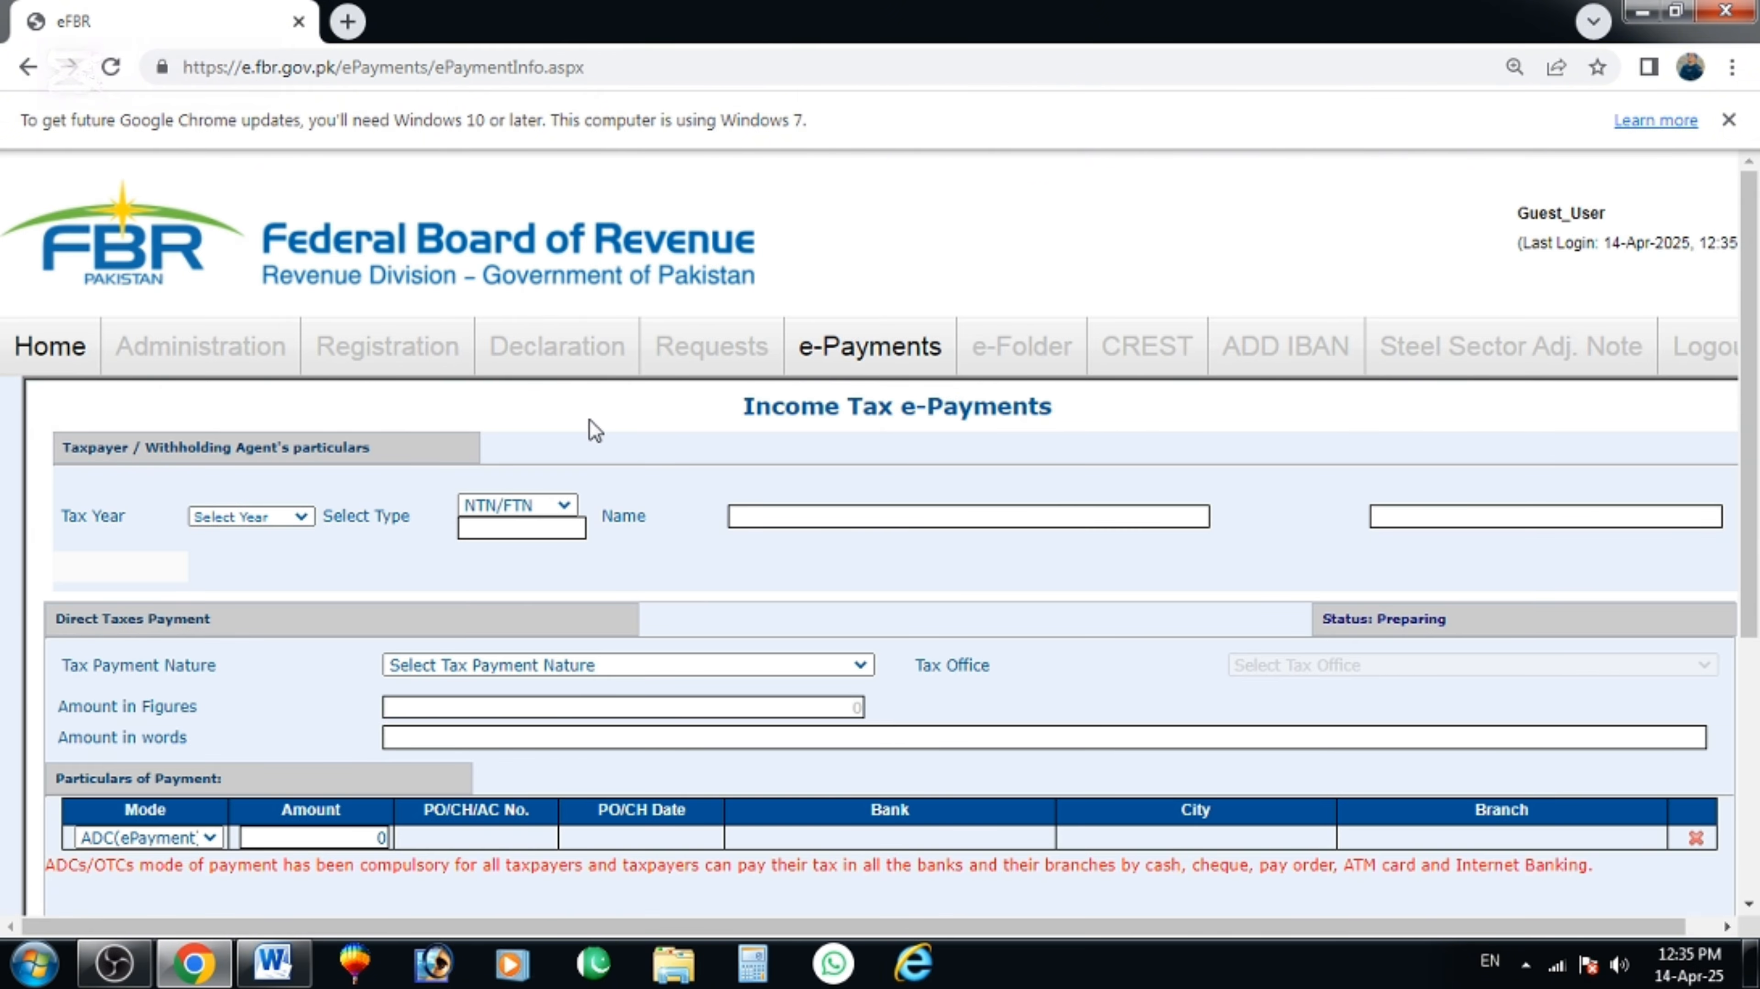
Set tax year 2025 and fill the taxpayer's NTN from the saved suggestions.
scroll(179, 571, down, 2)
click(241, 386)
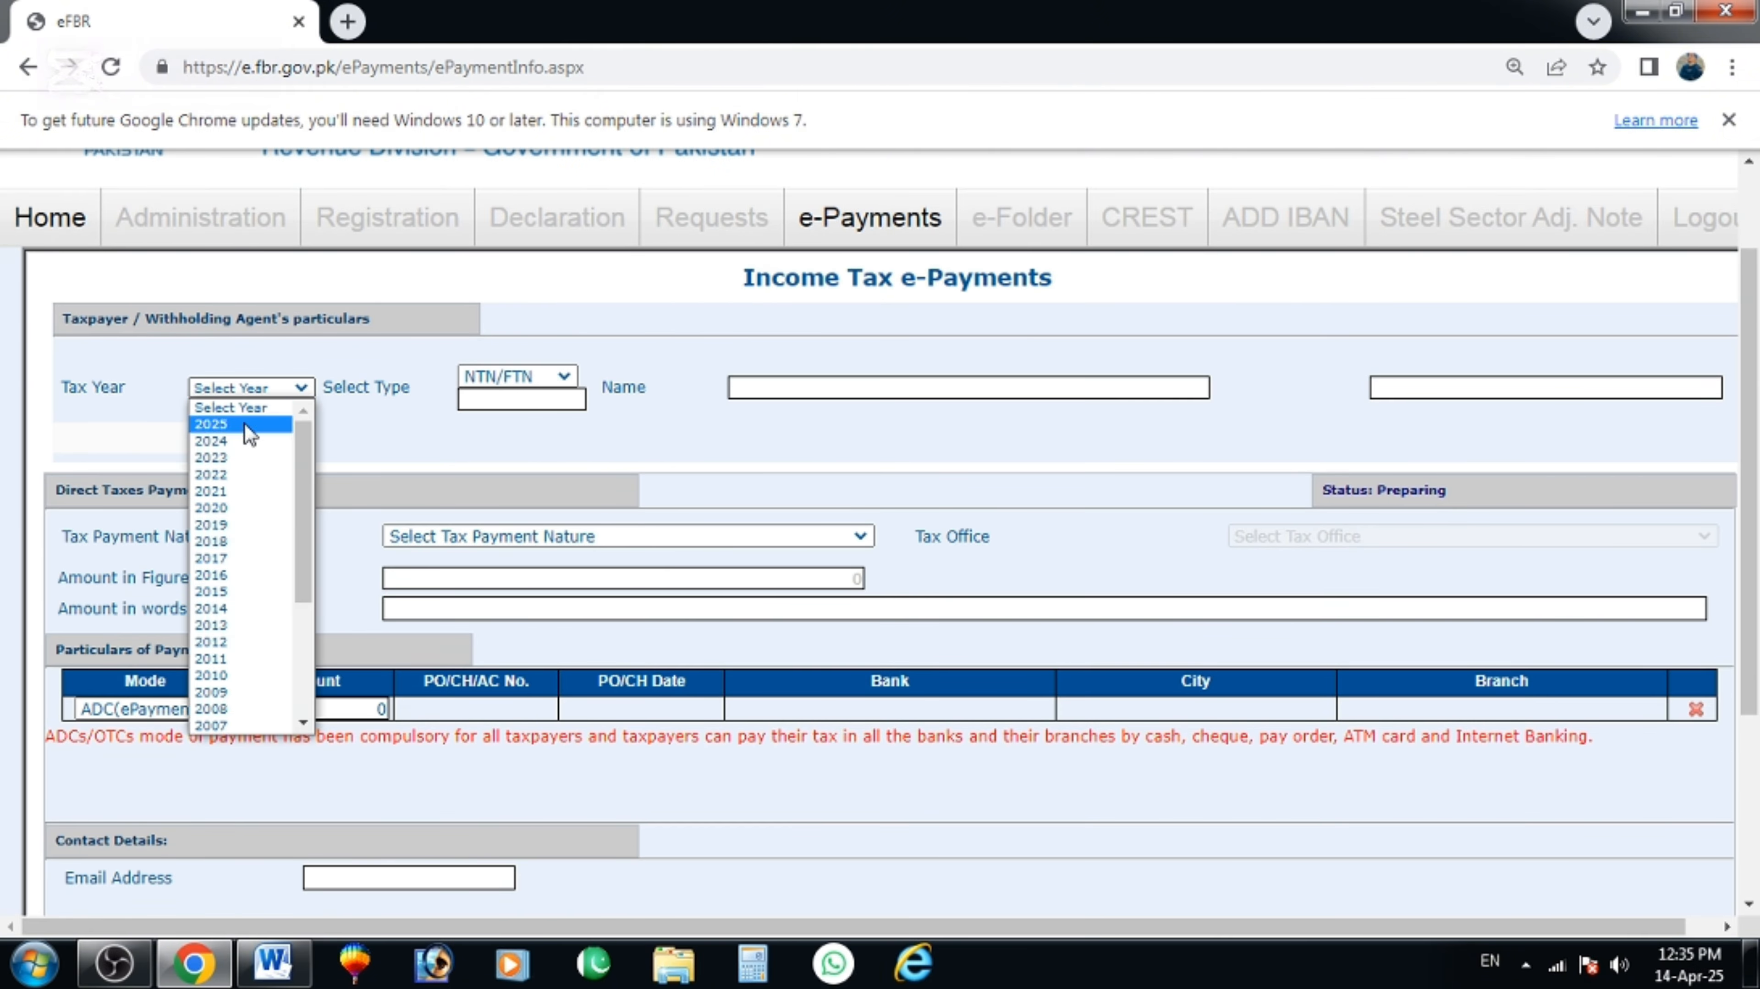
click(244, 424)
click(484, 396)
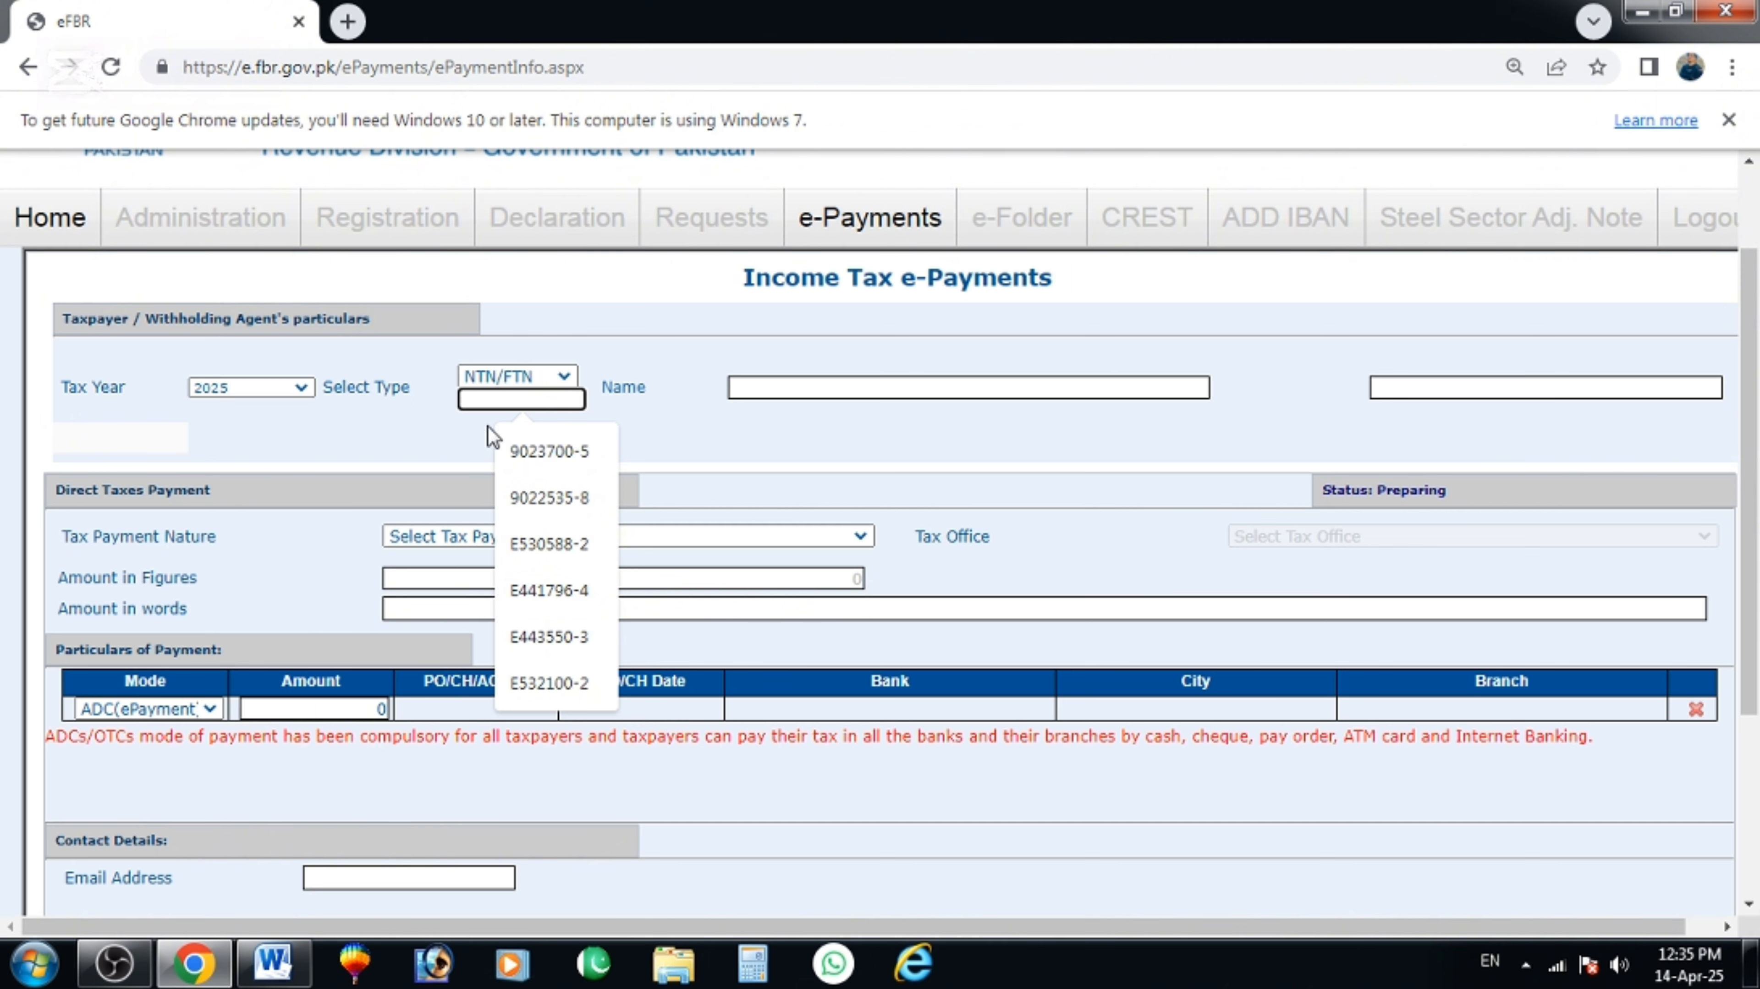
click(492, 436)
click(520, 401)
click(557, 456)
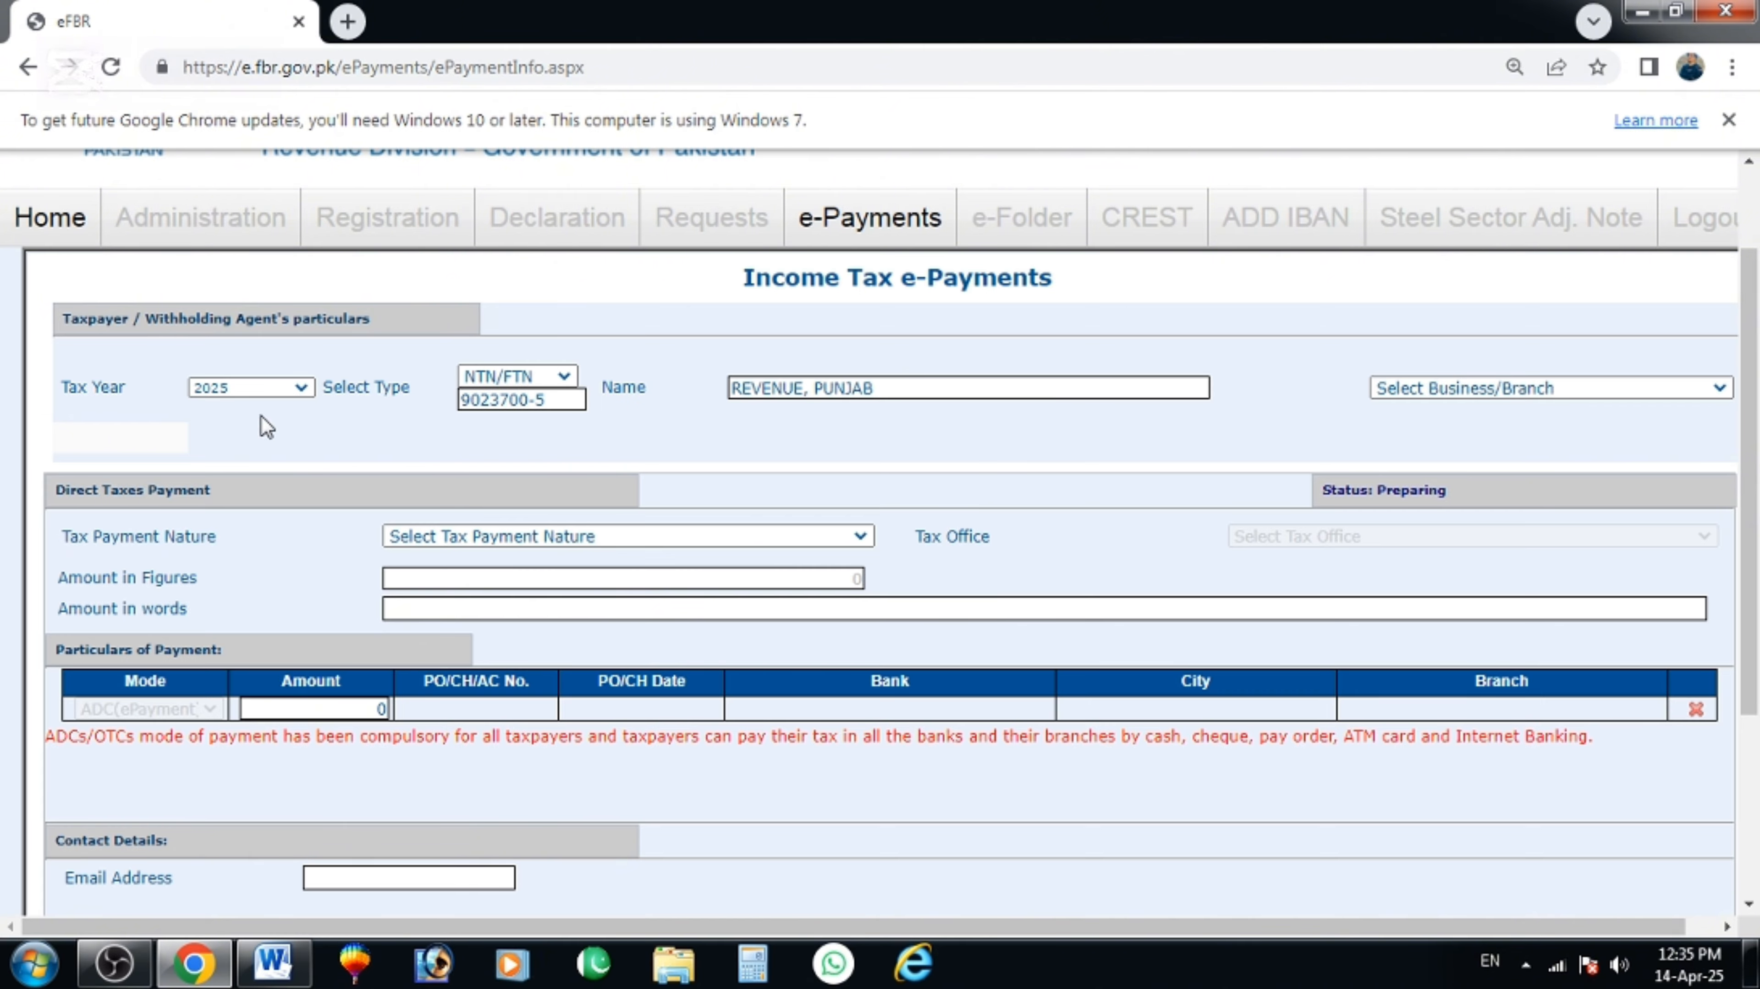
Choose the REVENUE, PUNJAB branch and the Withheld Income Tax (Adjustable) payment nature.
click(1437, 388)
click(1418, 425)
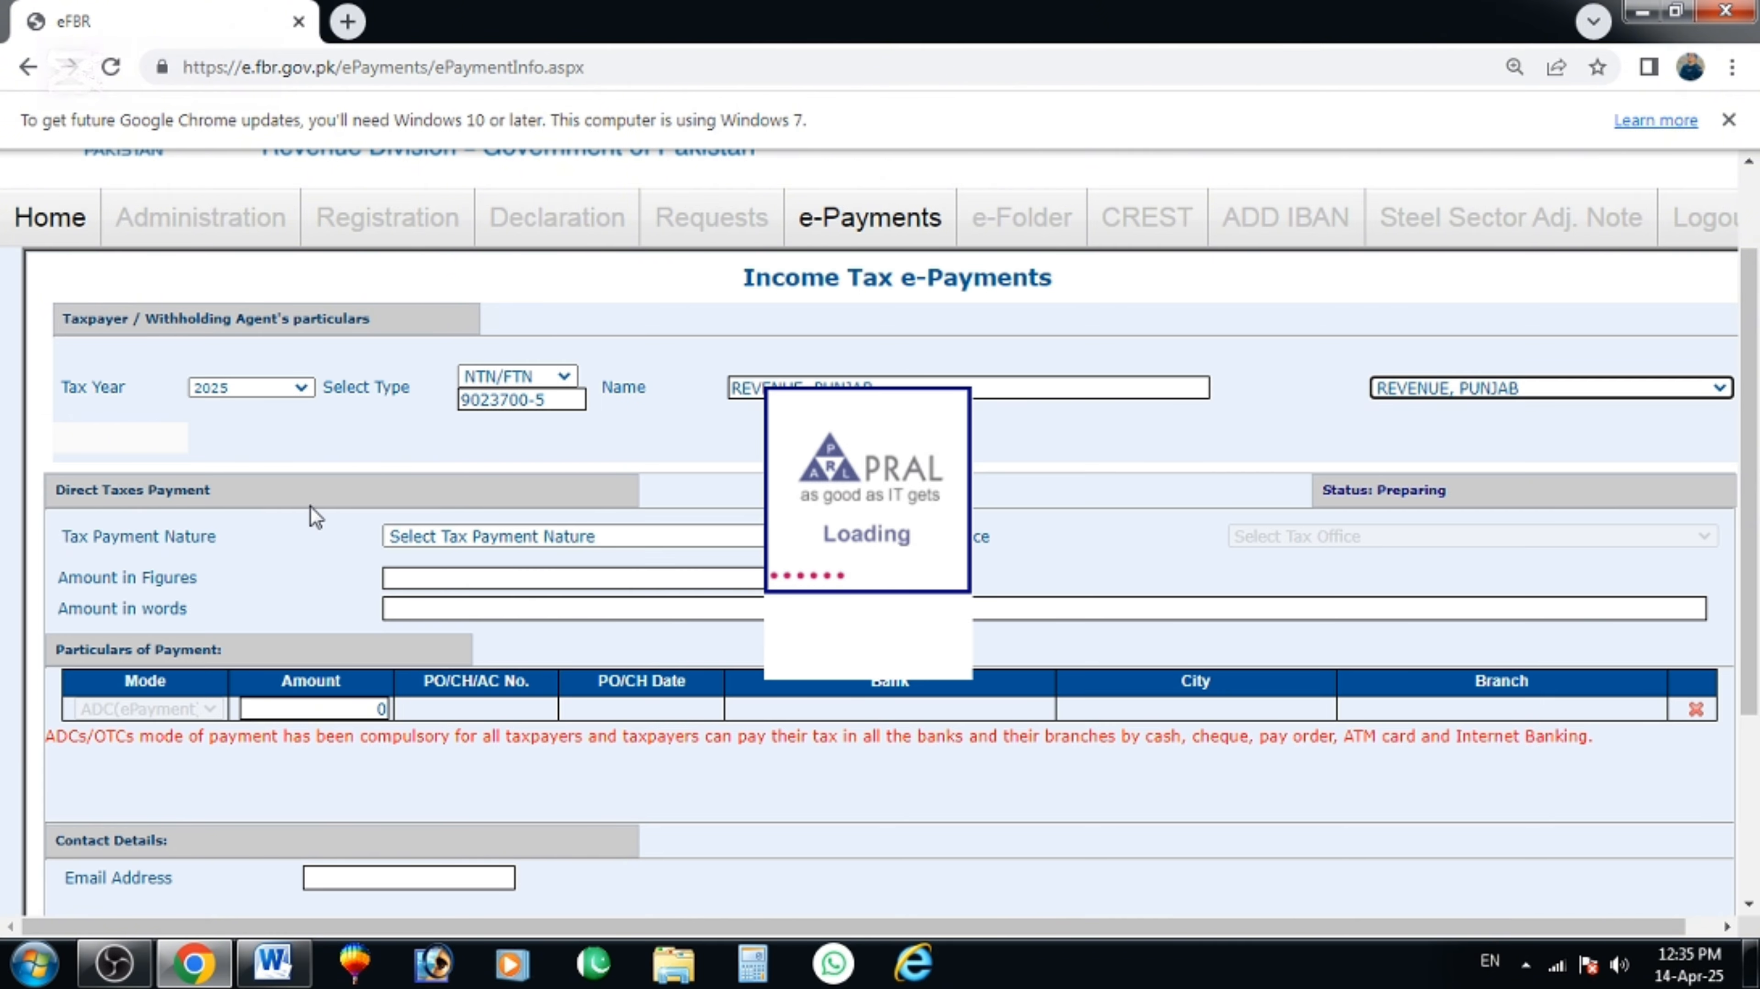
scroll(426, 547, down, 3)
scroll(426, 547, up, 2)
click(460, 409)
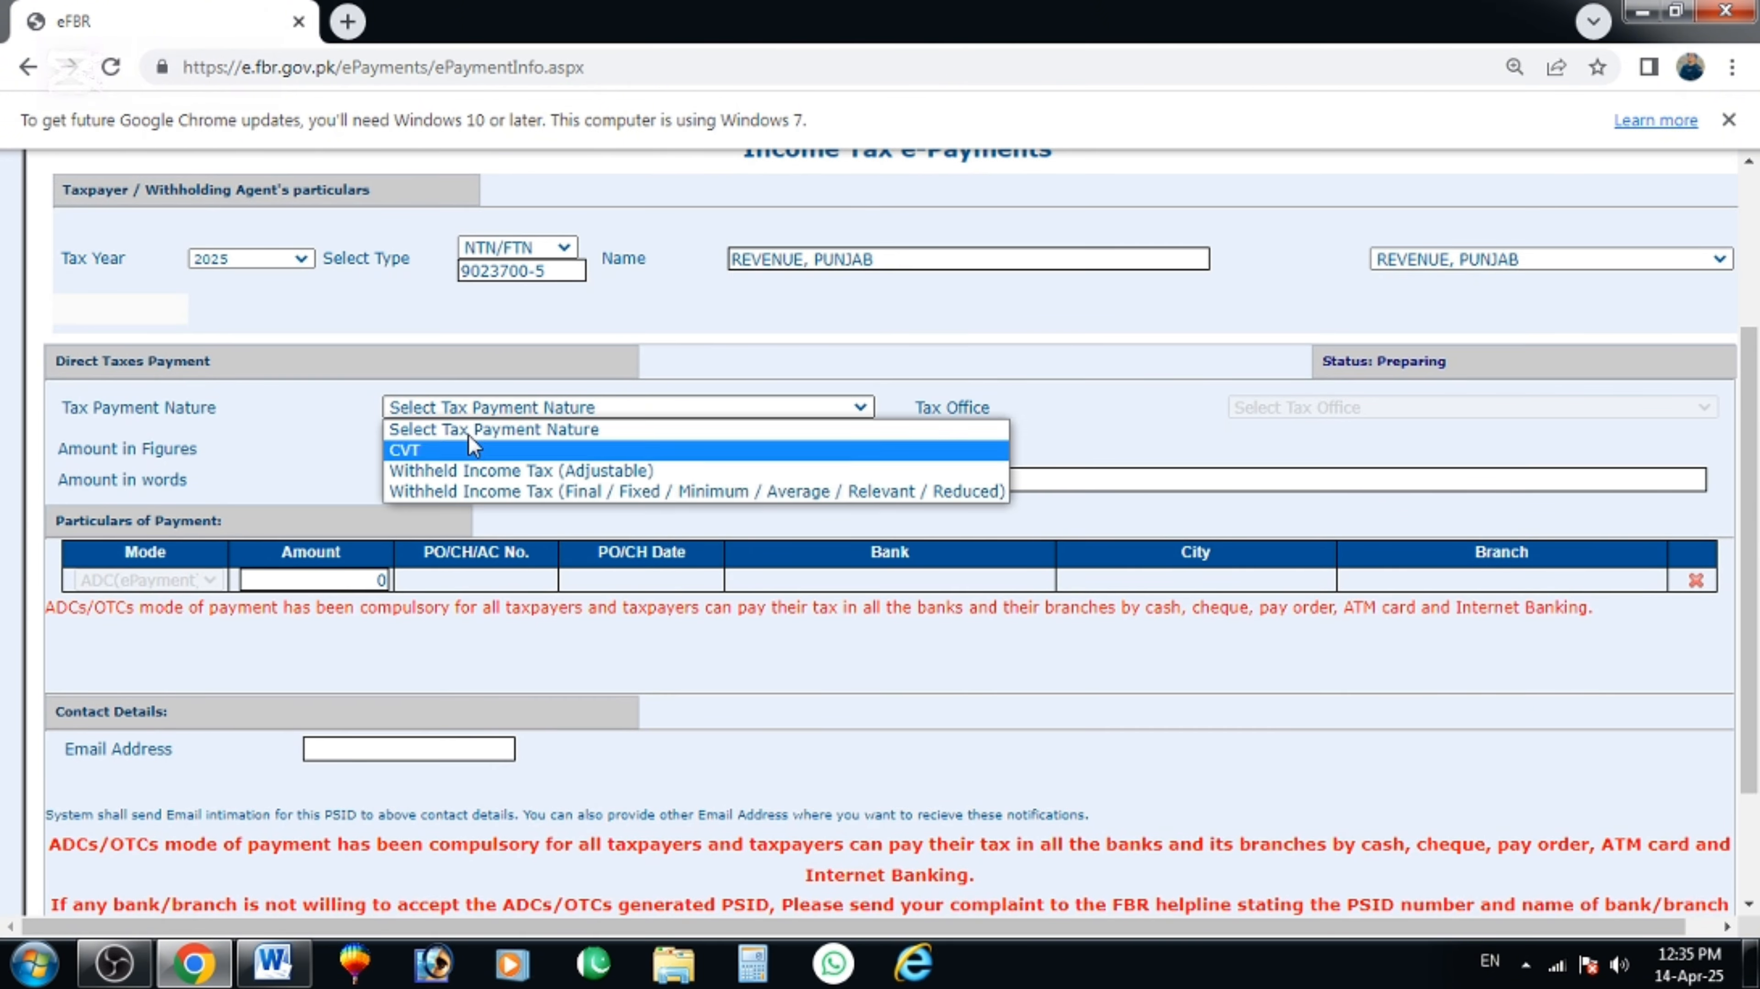
click(525, 474)
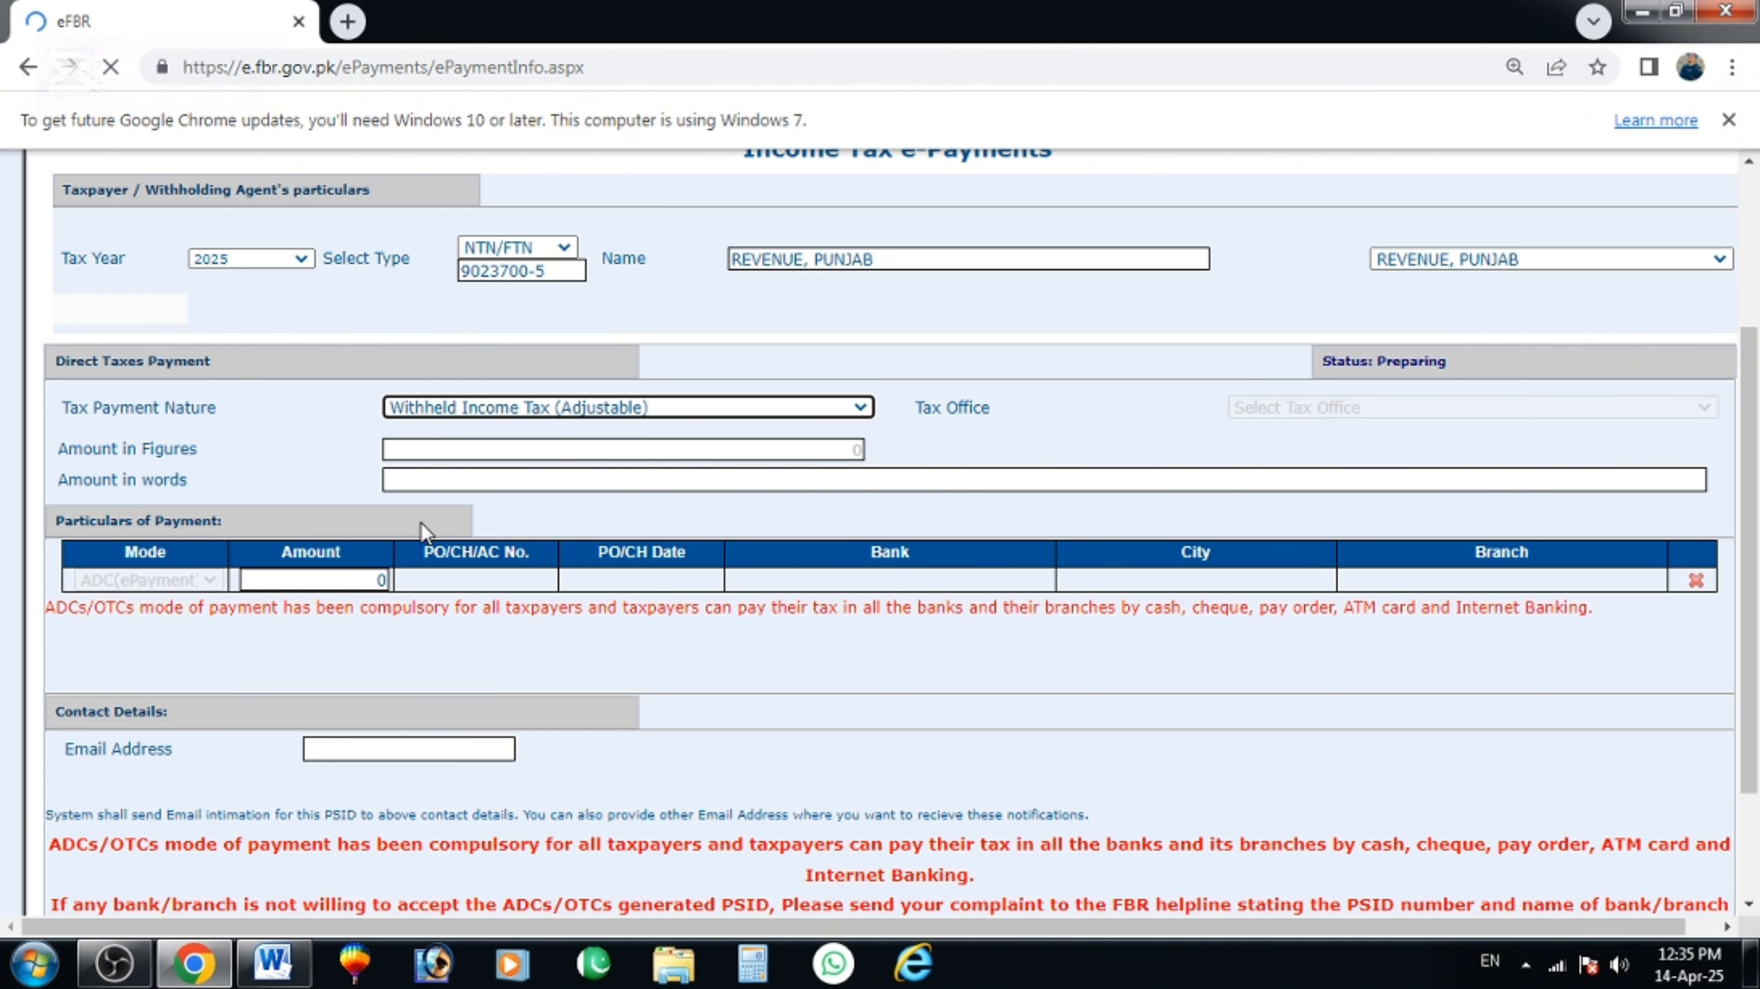
Set the payment month to Apr and payment section to 236C (immovable property sale).
scroll(461, 666, down, 2)
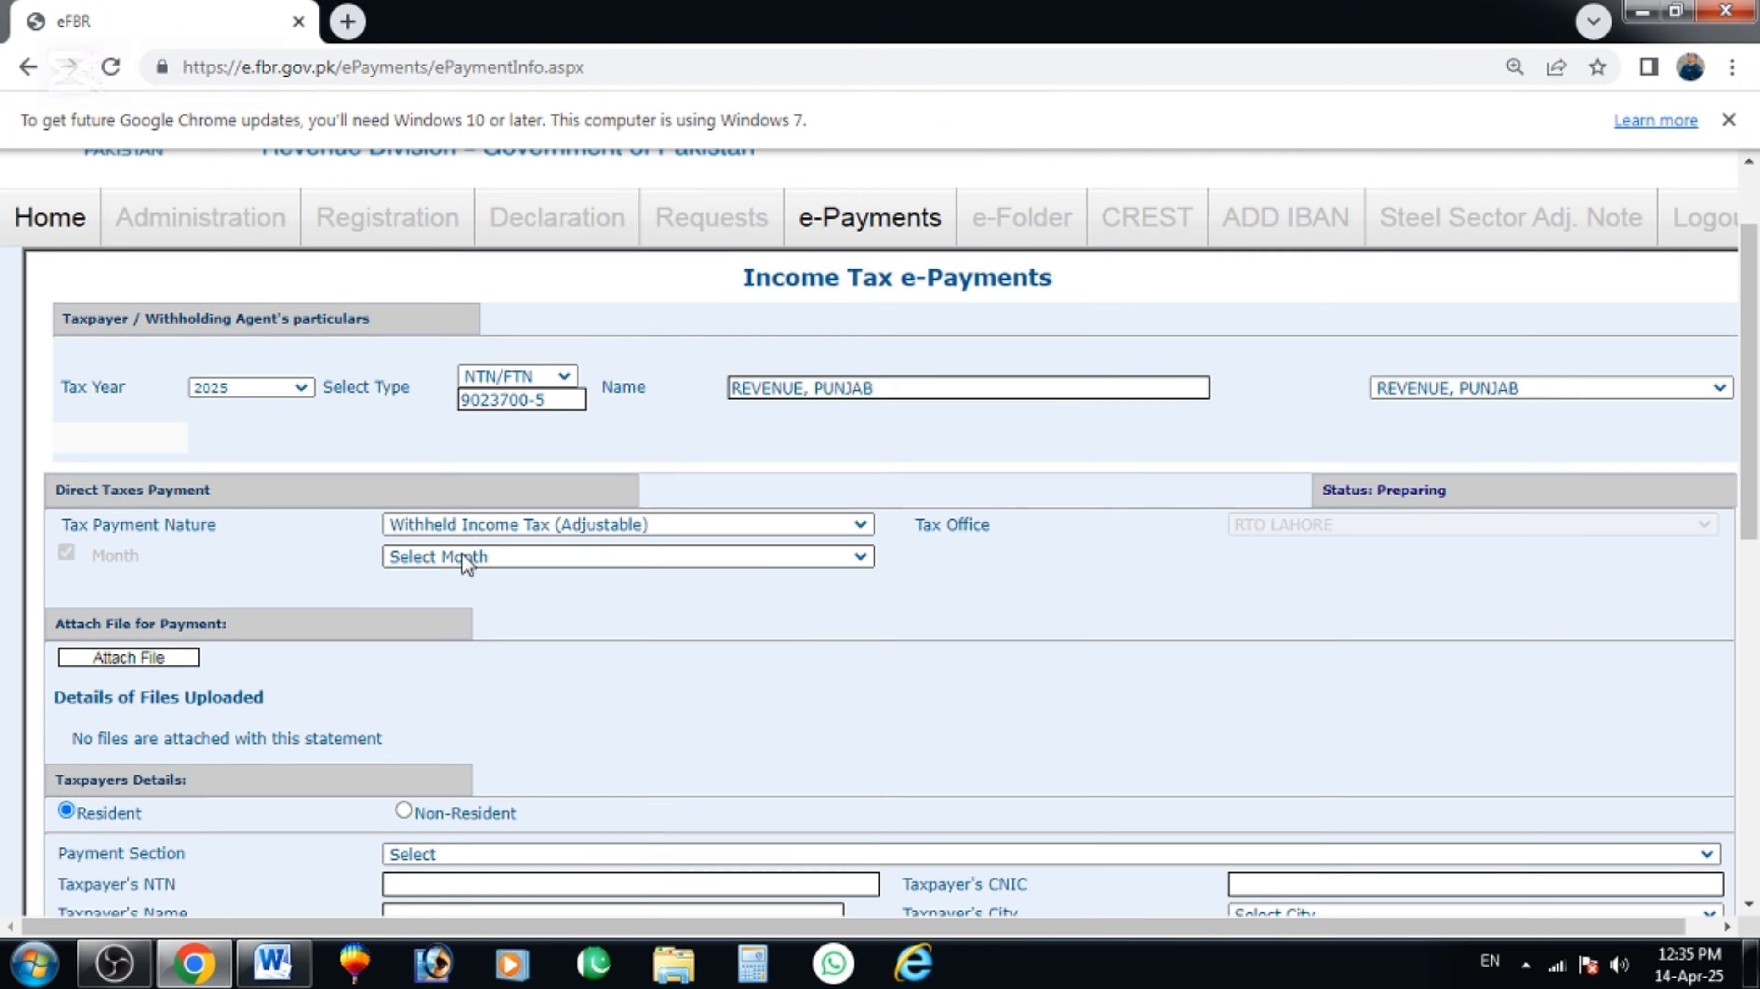
click(461, 555)
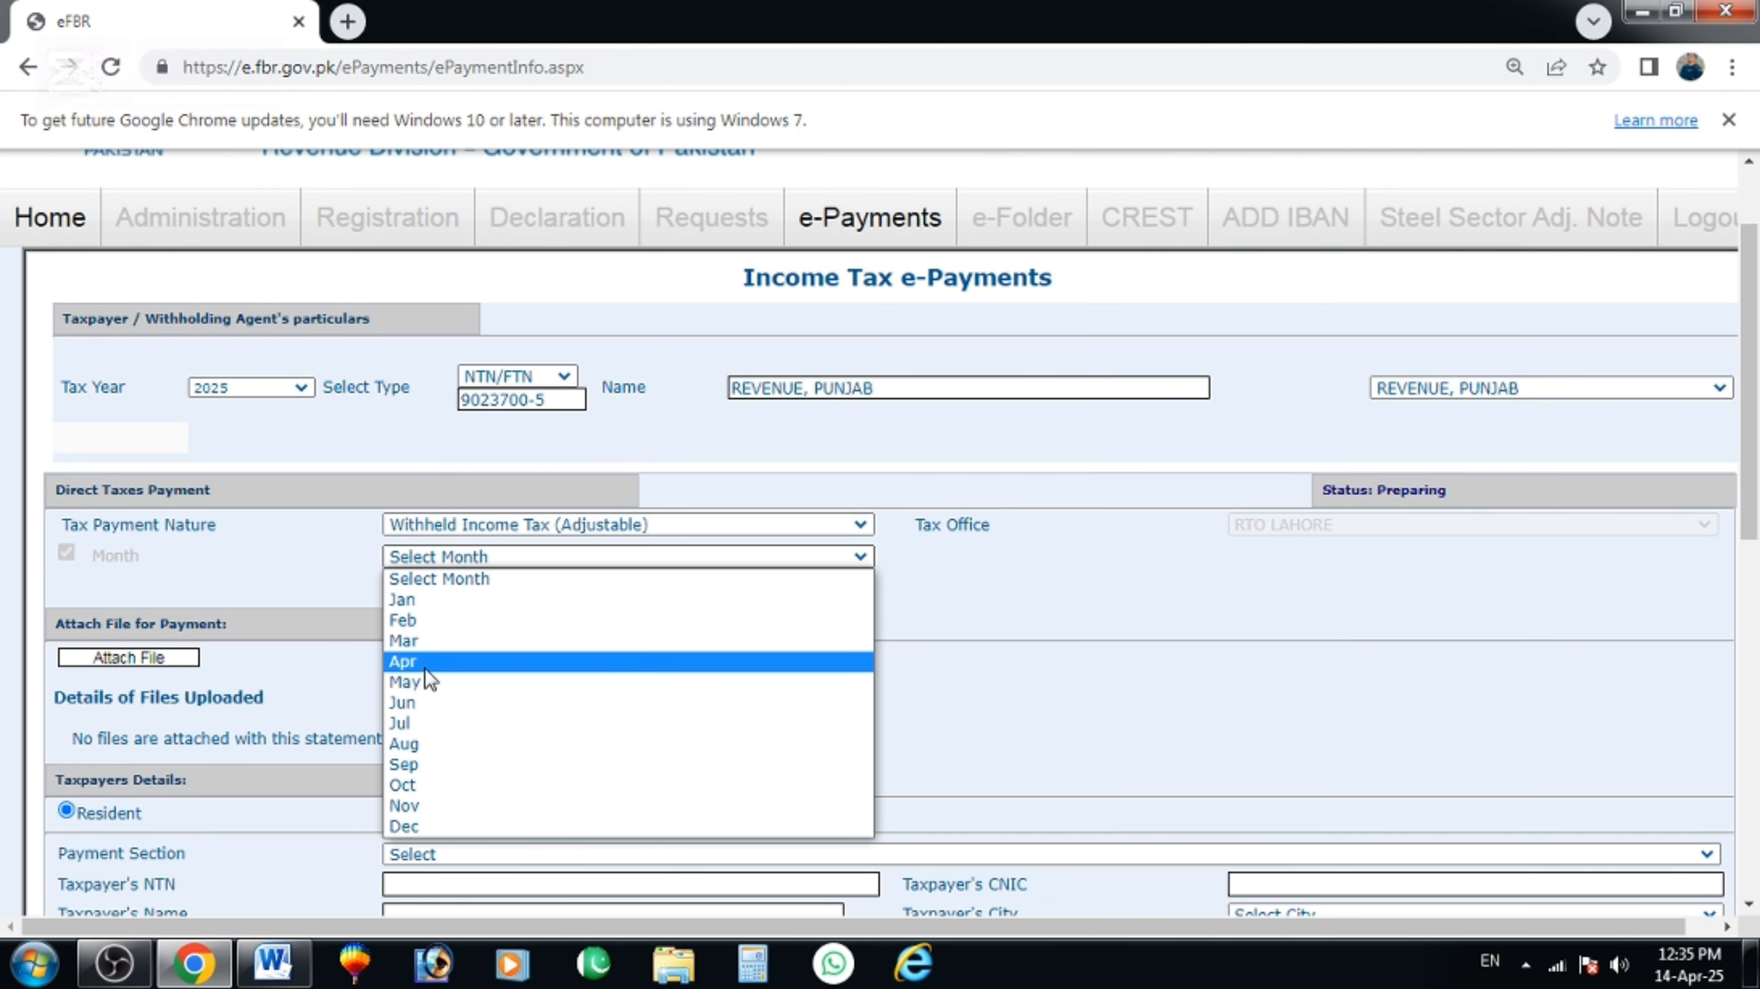
click(402, 661)
scroll(396, 495, down, 1)
scroll(400, 503, down, 4)
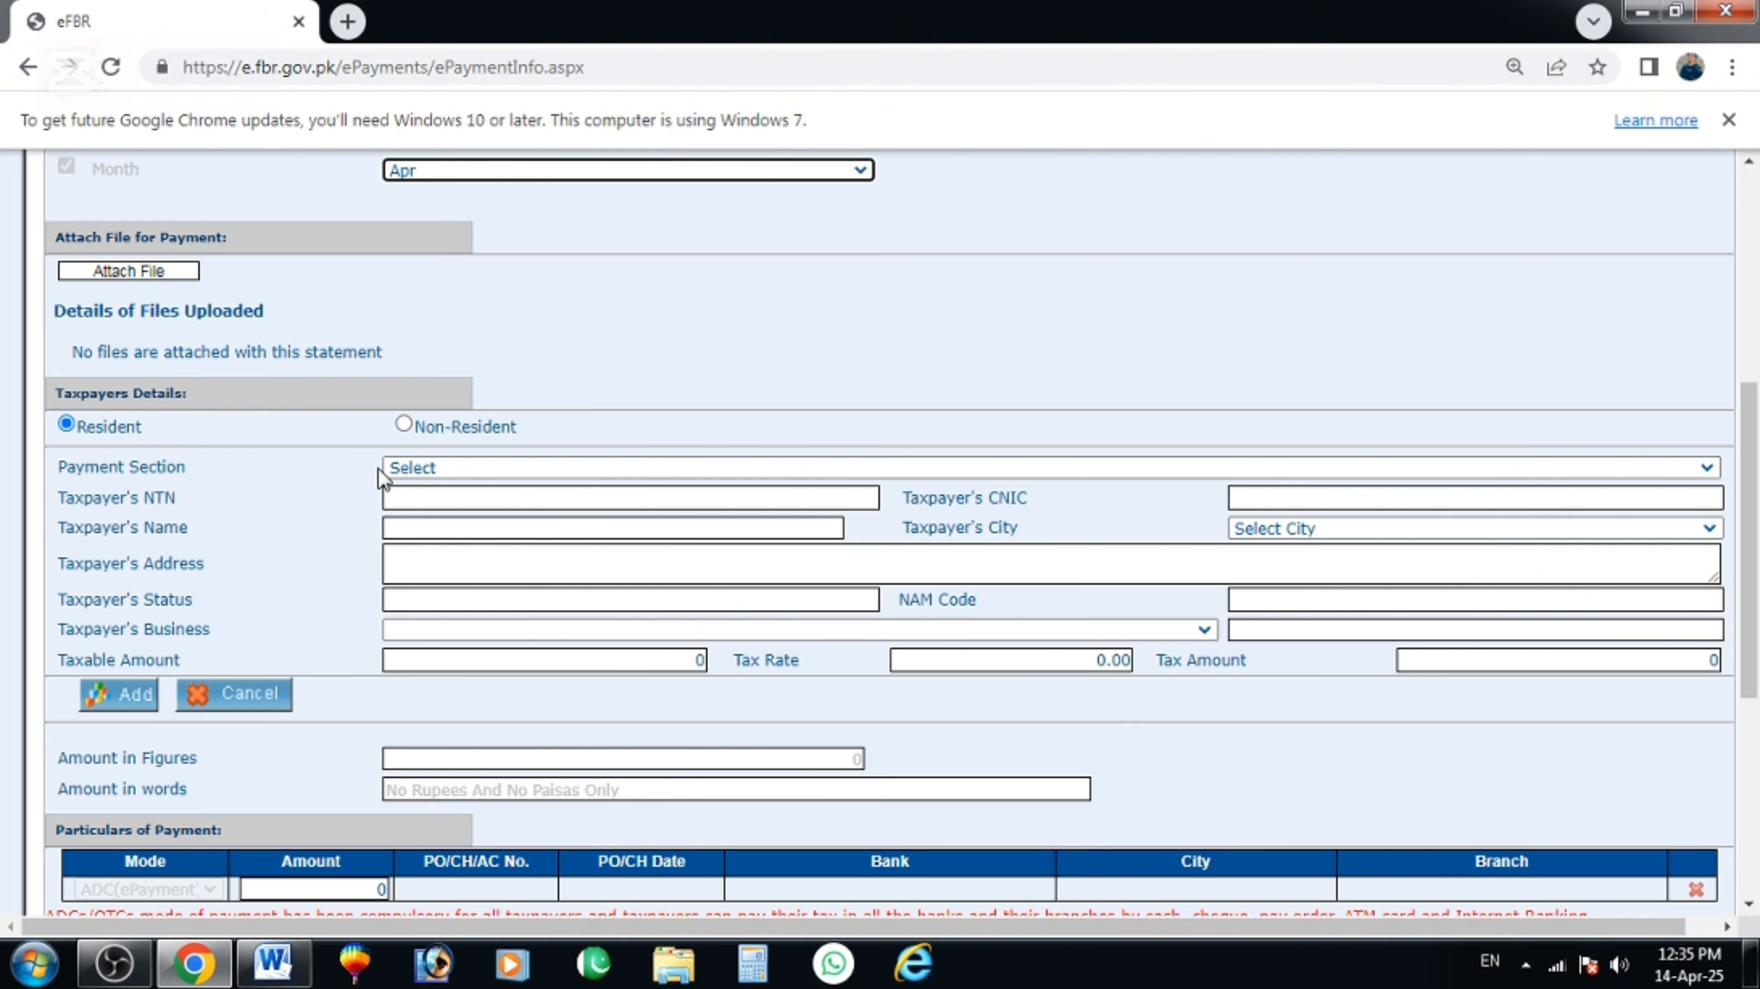
click(435, 472)
scroll(539, 585, down, 5)
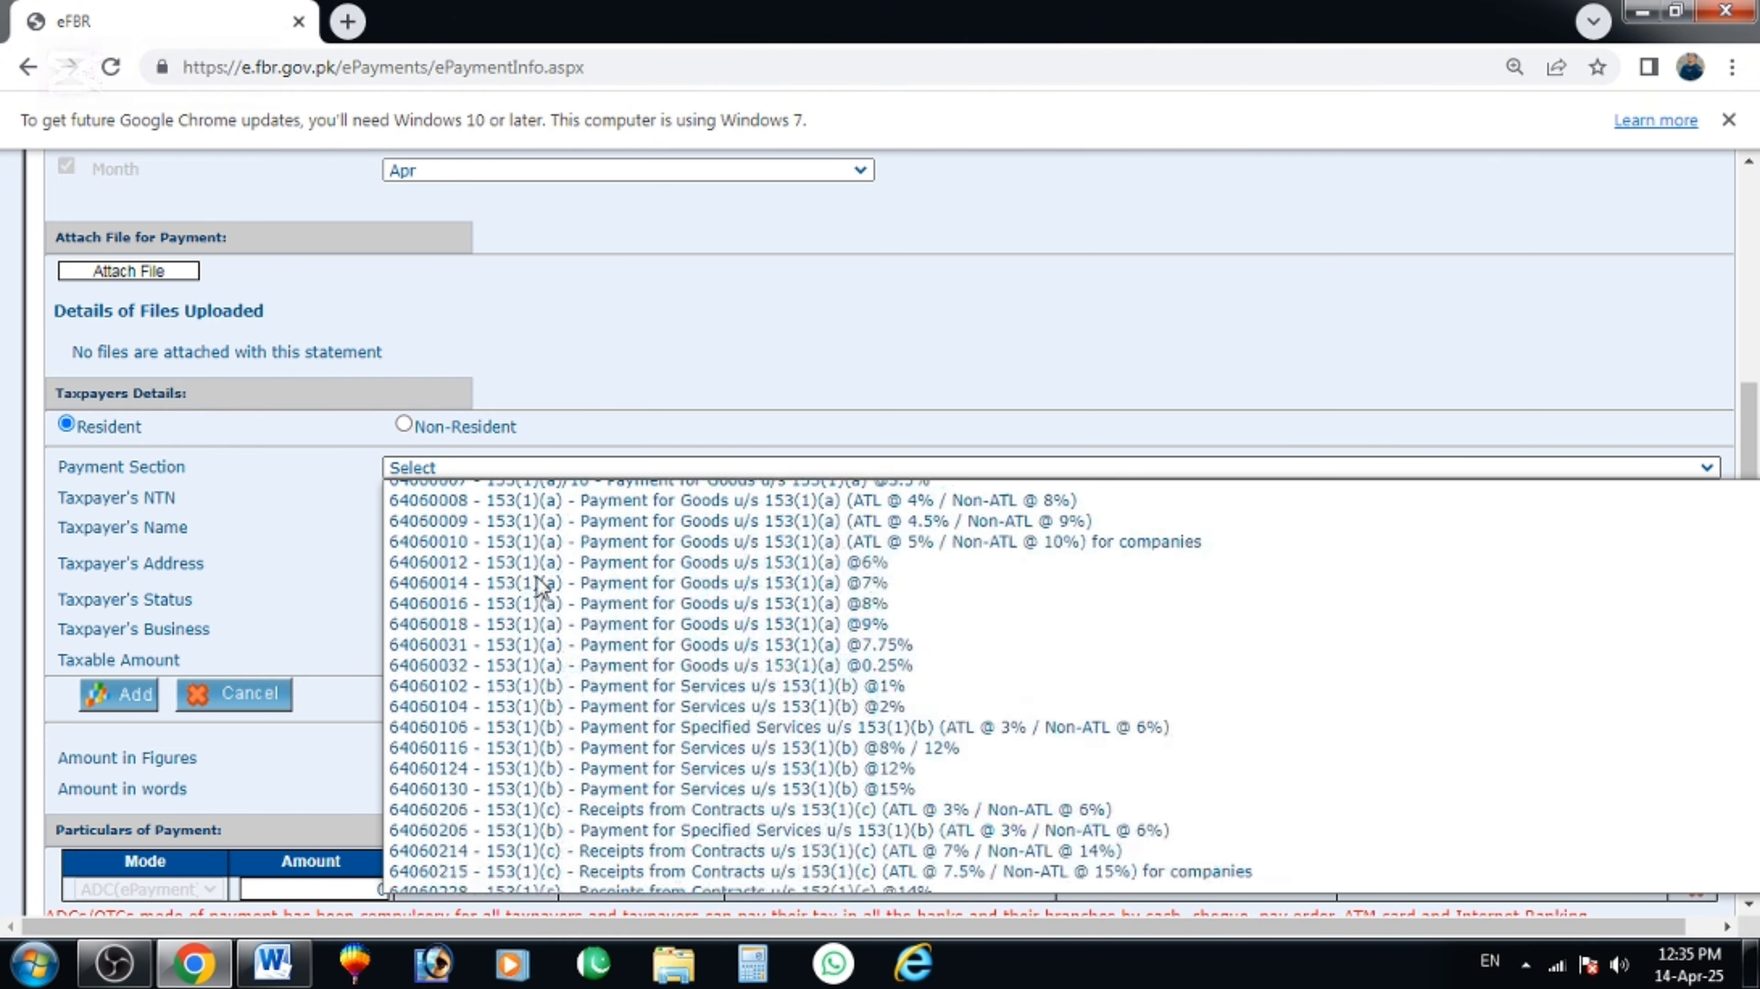
scroll(539, 585, down, 20)
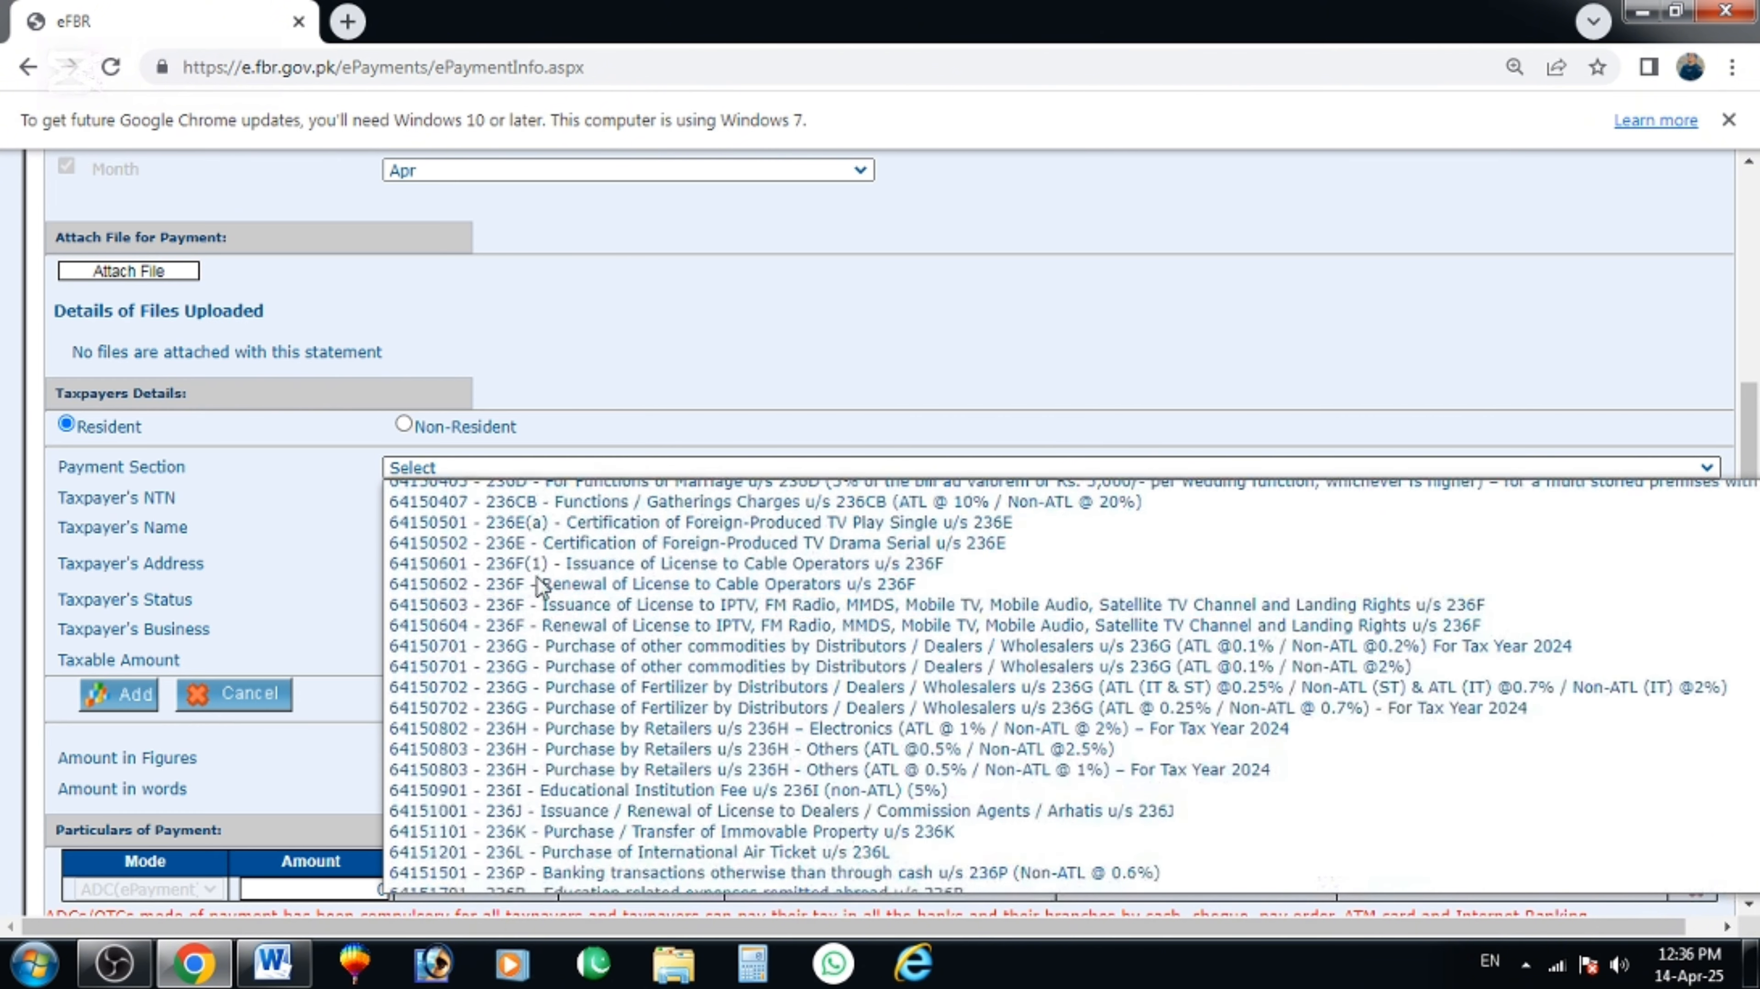
scroll(547, 623, up, 4)
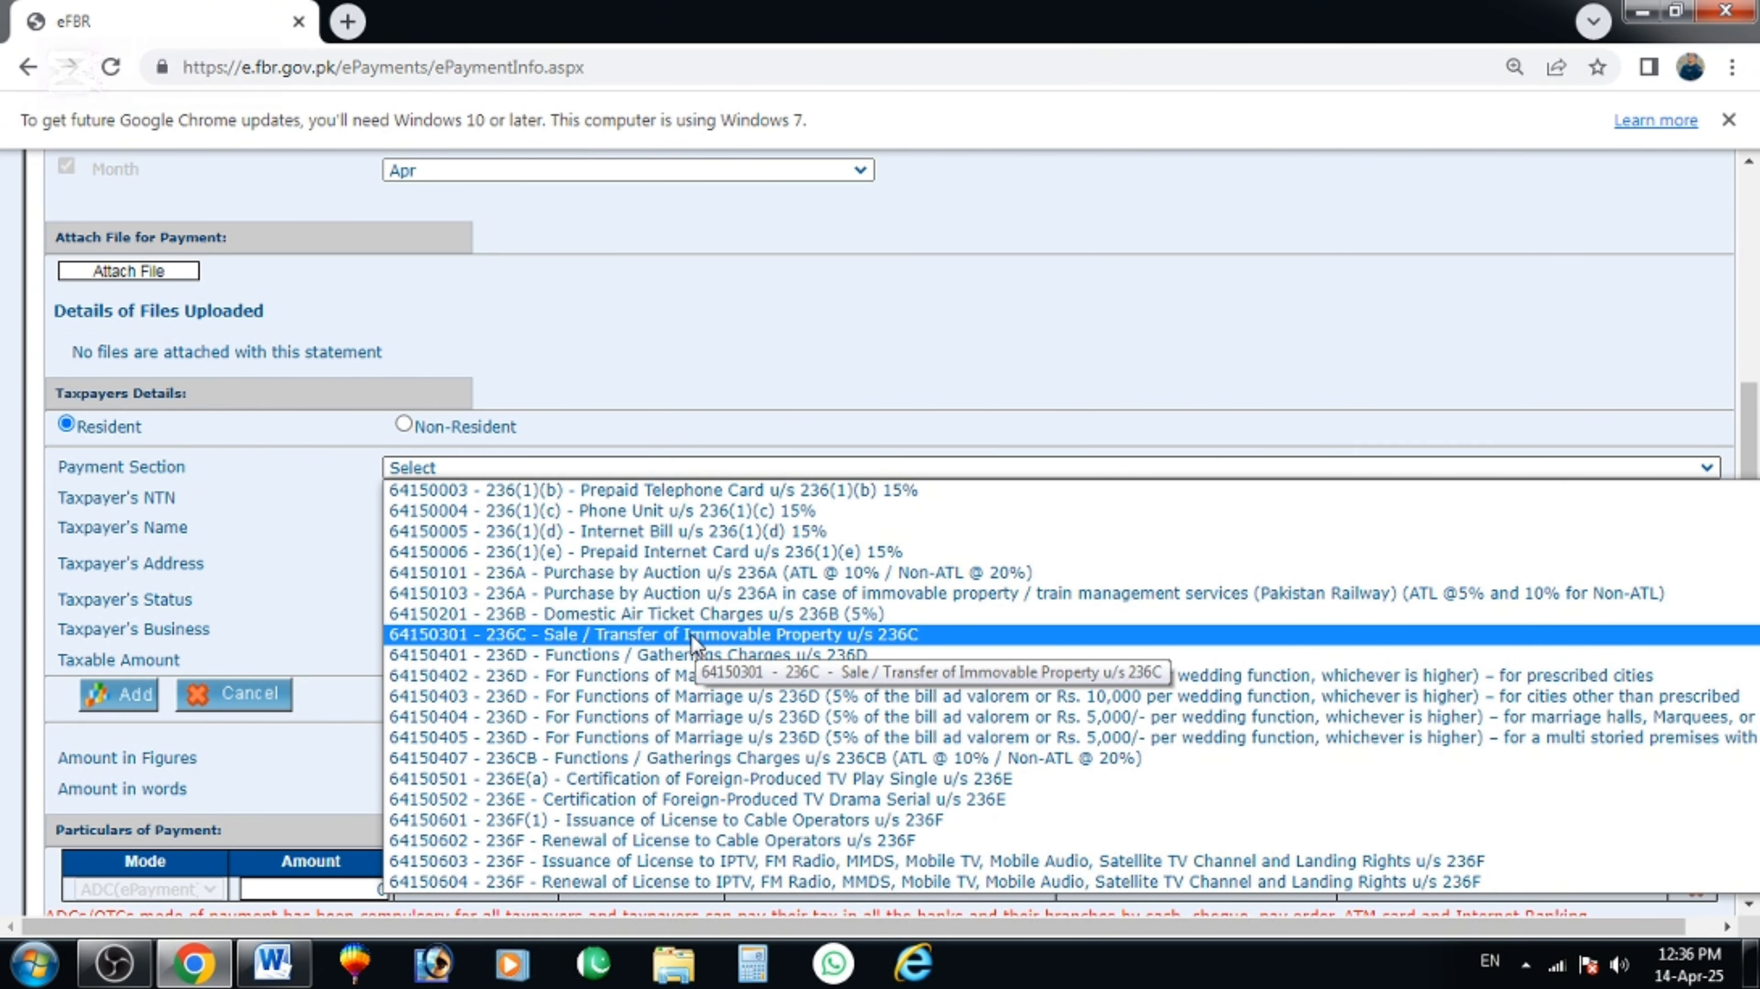
scroll(693, 641, down, 7)
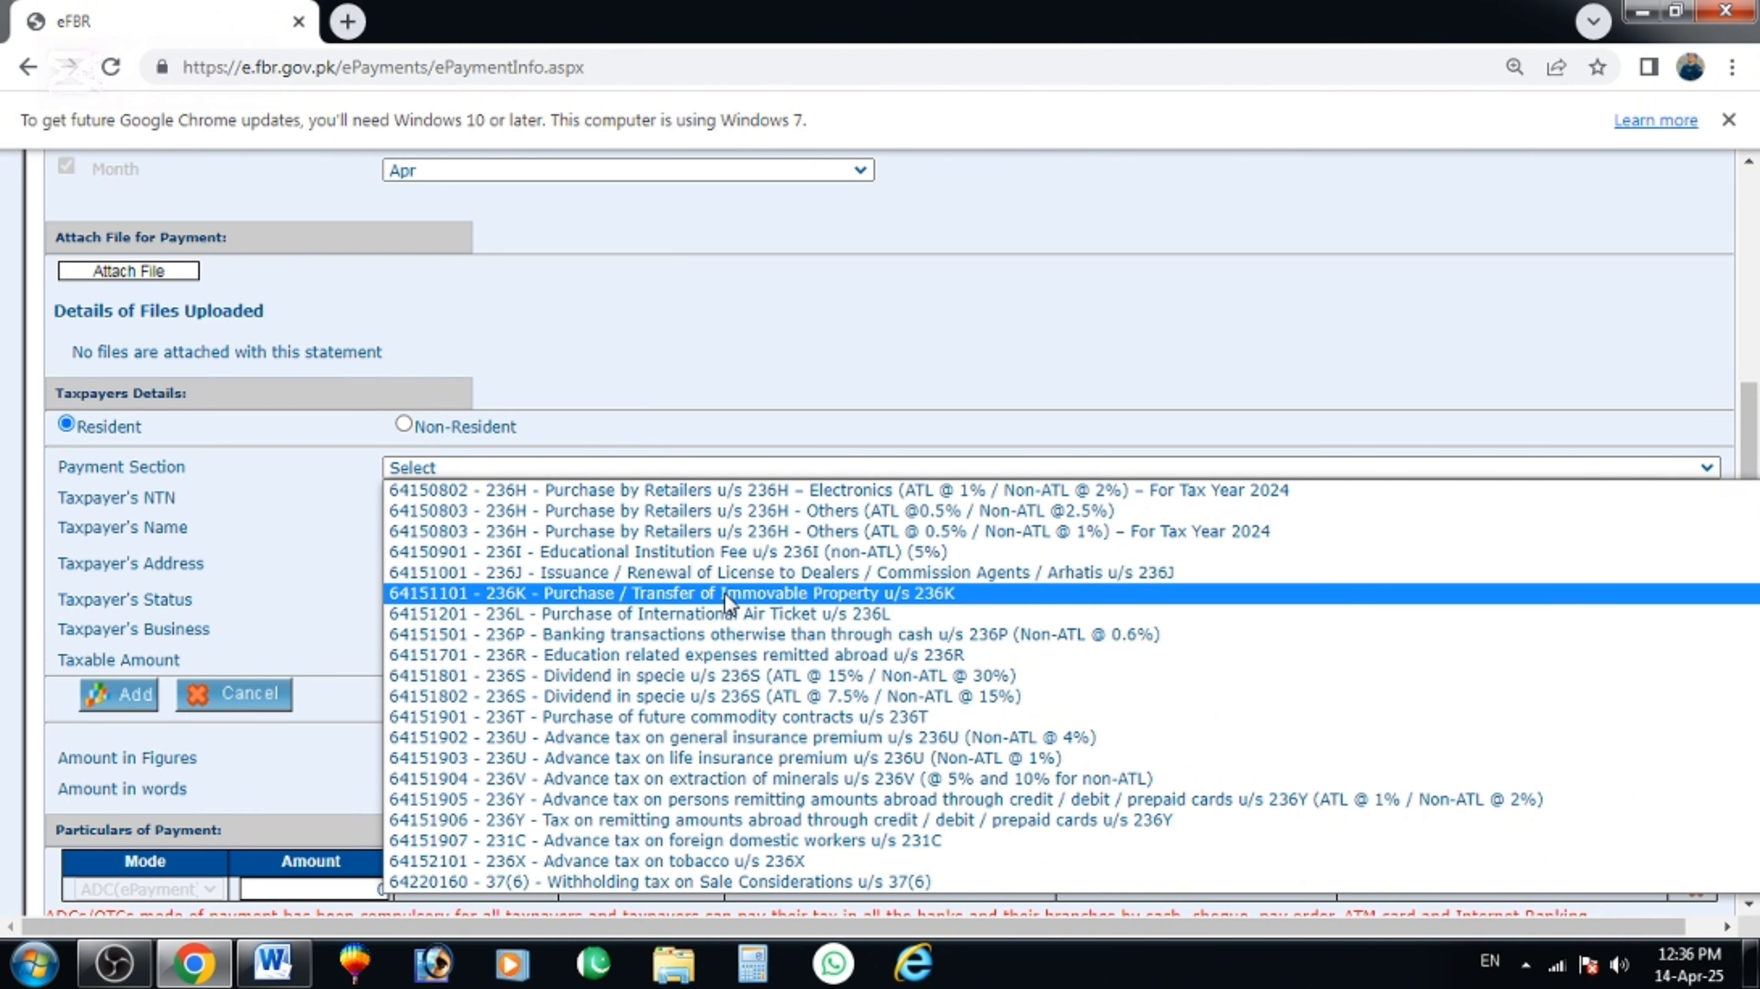
scroll(713, 686, up, 10)
scroll(762, 734, down, 3)
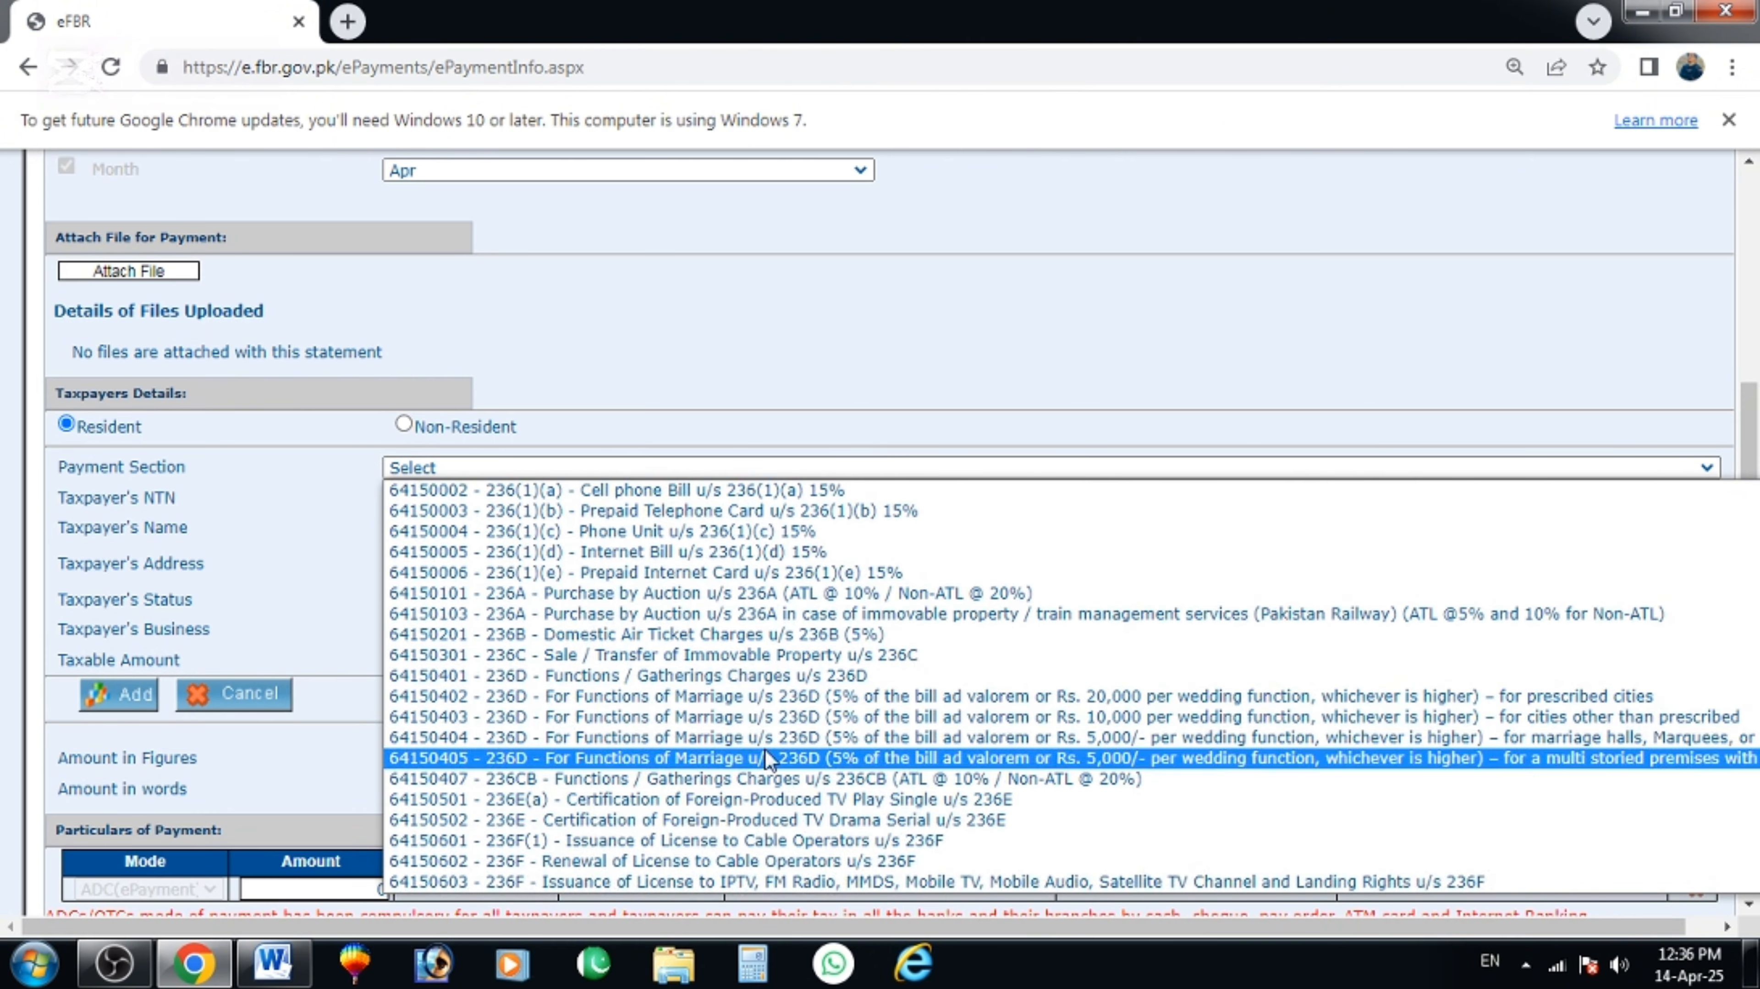
click(546, 656)
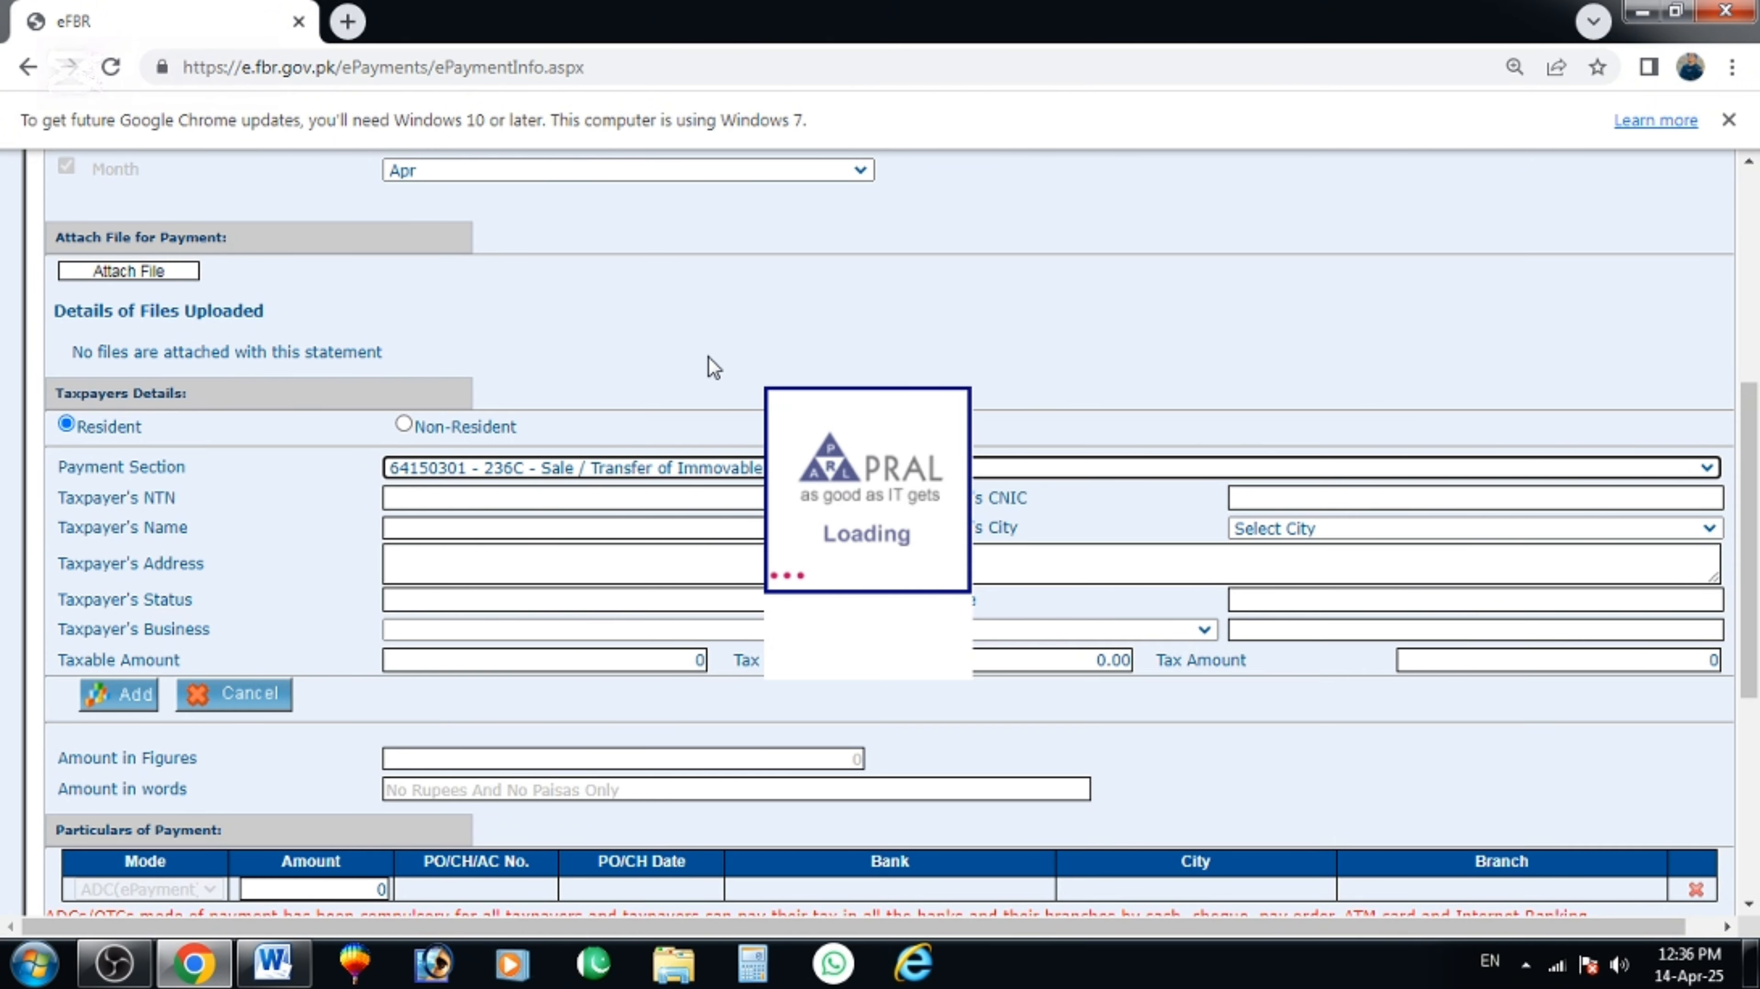
Fill in the taxpayer's CNIC, name, city and address, with taxable amount 100000.
scroll(695, 381, down, 2)
click(1322, 369)
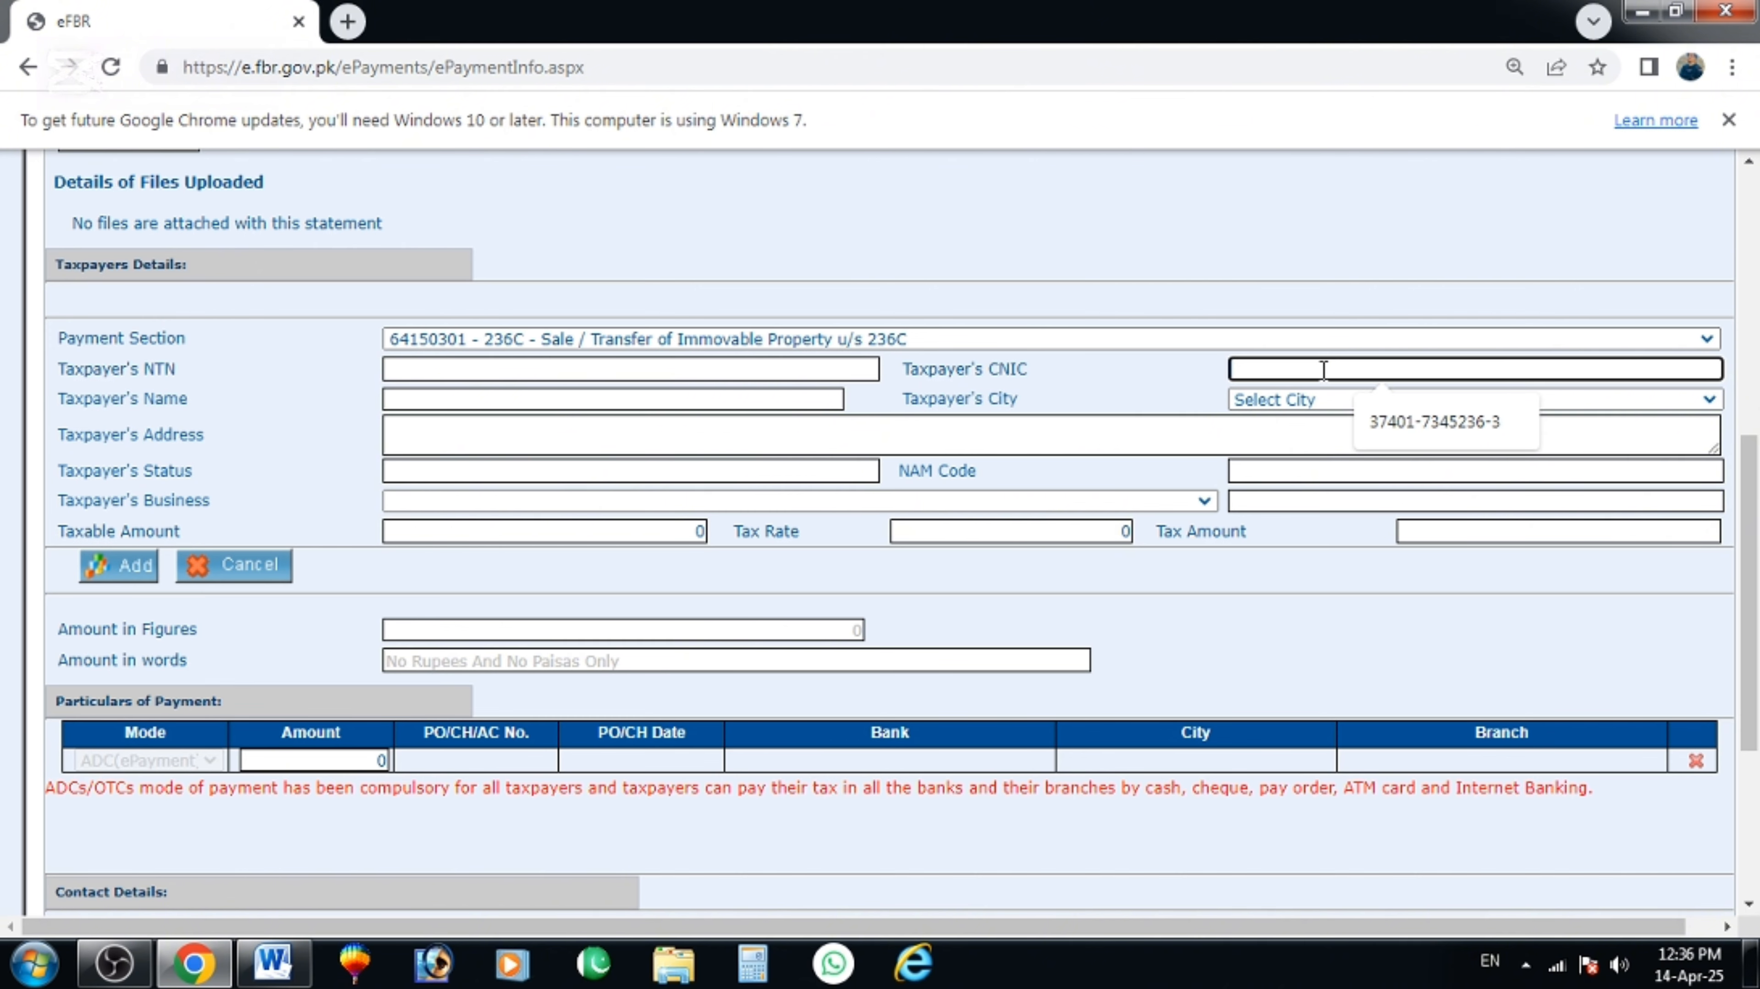
click(1358, 430)
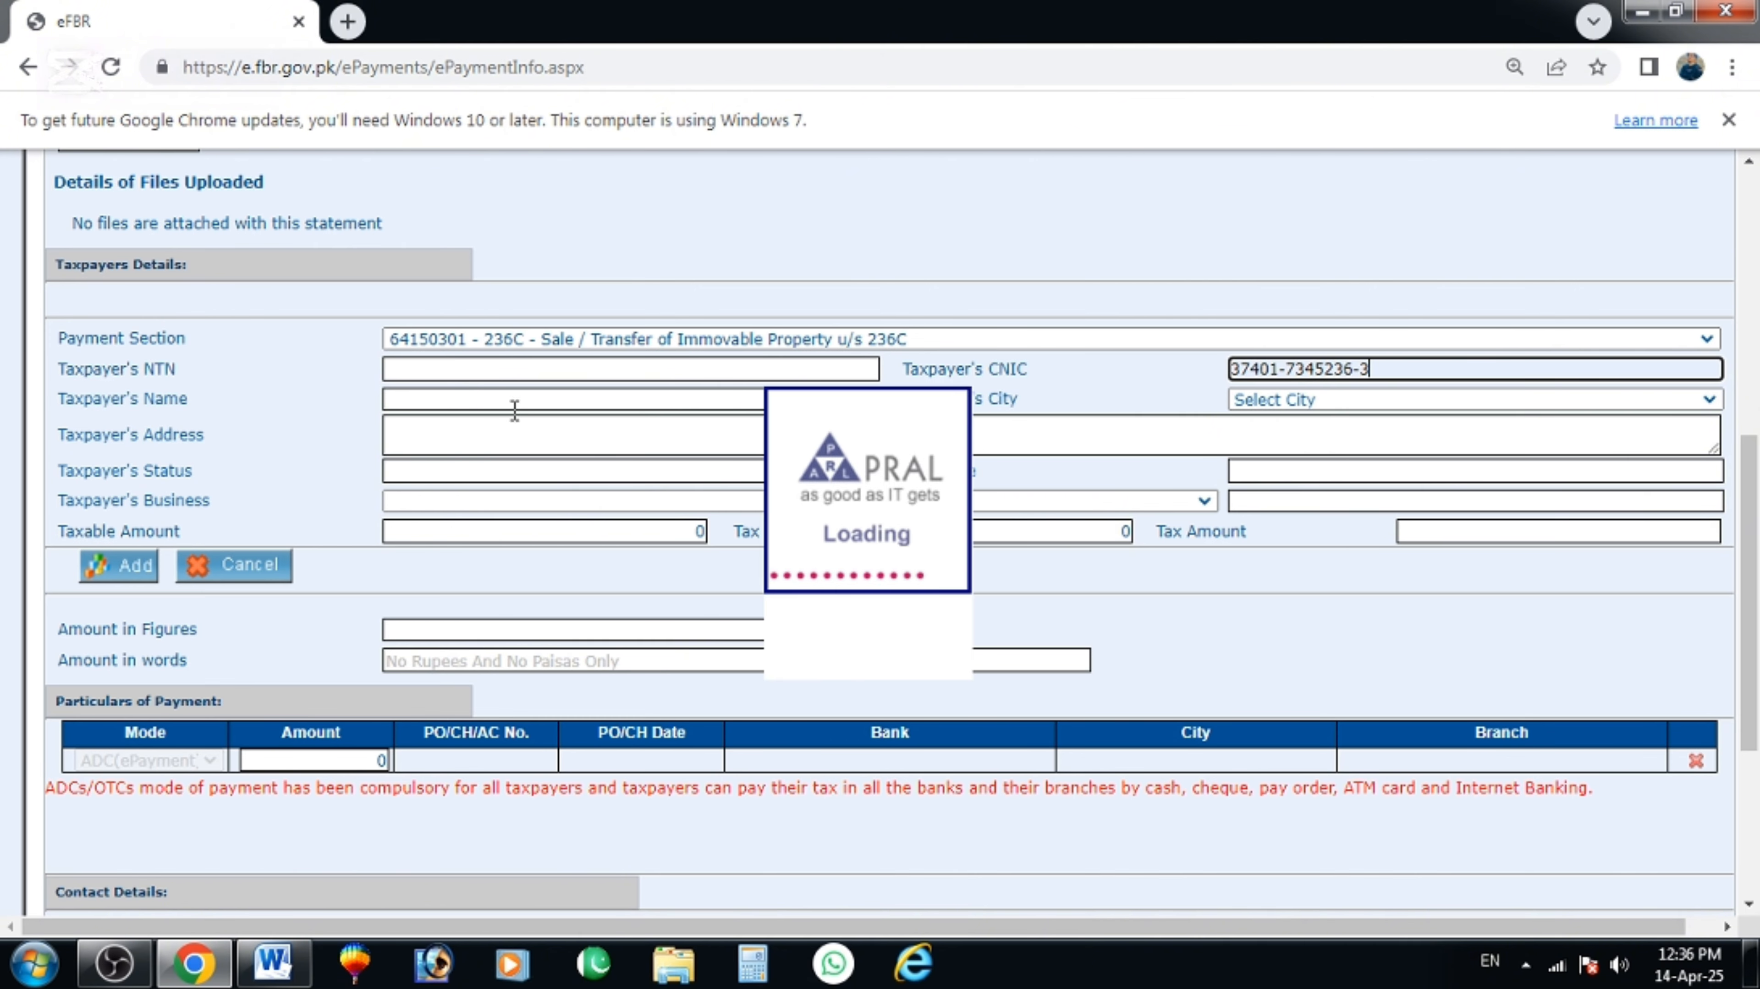
click(475, 429)
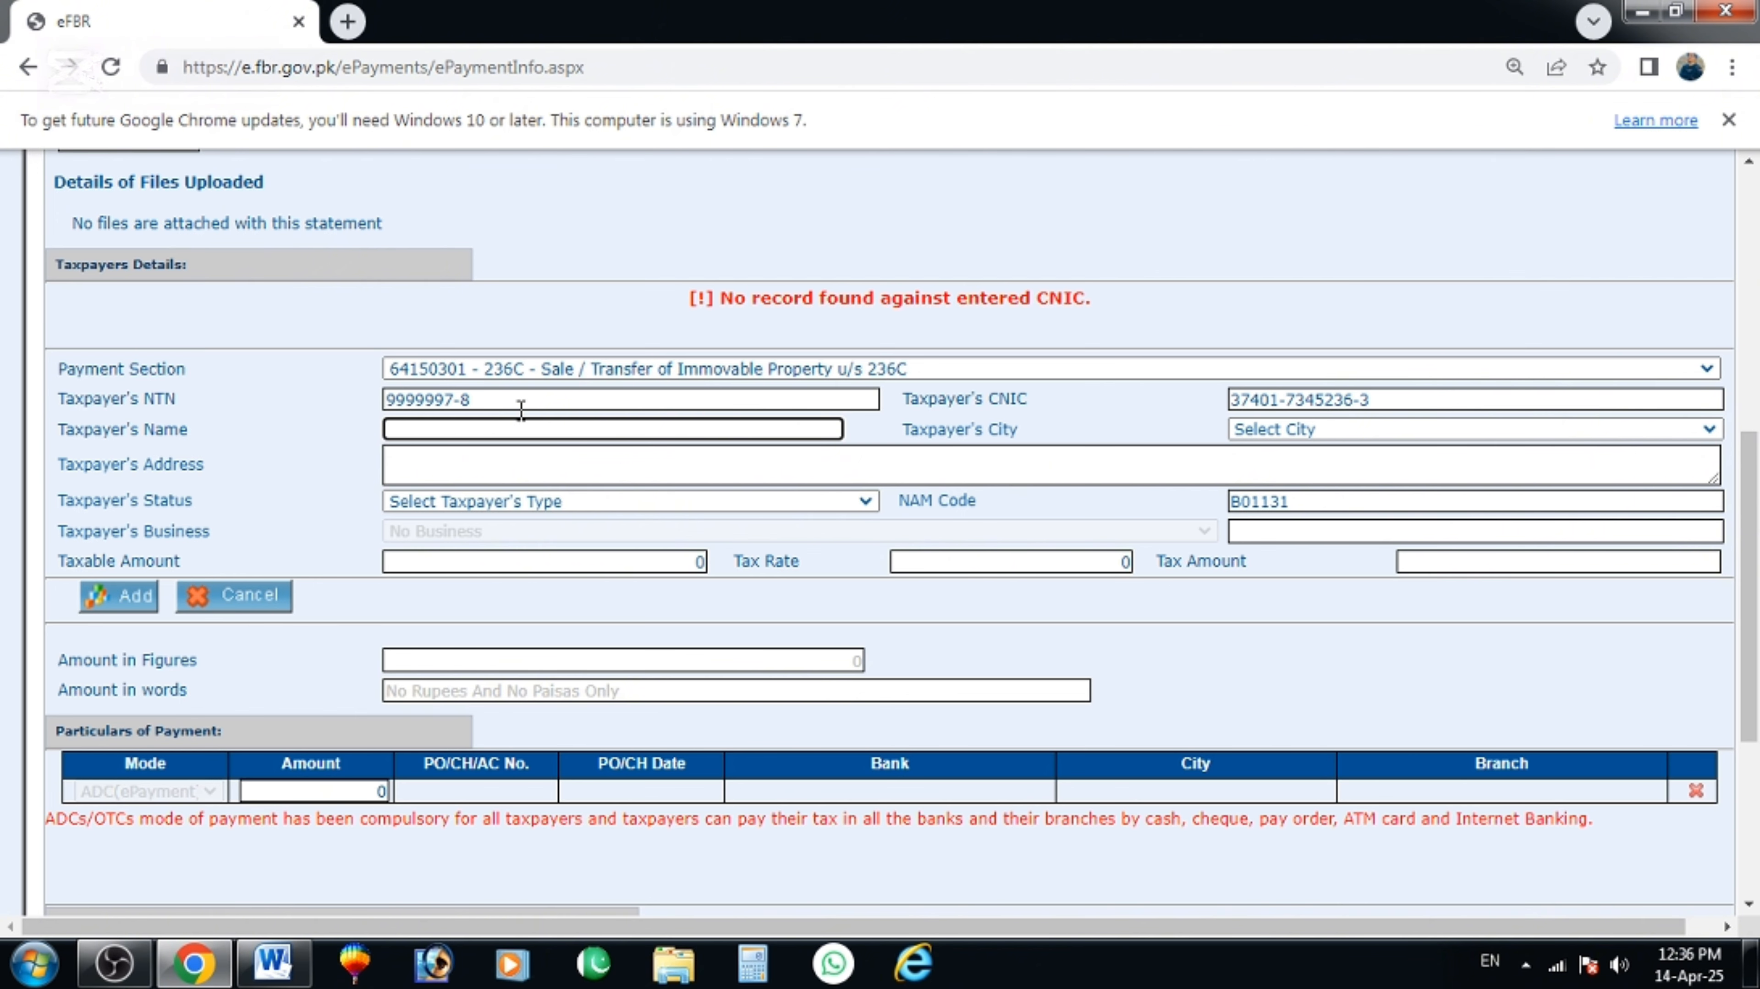
key(Tab)
text(guj)
key(Tab)
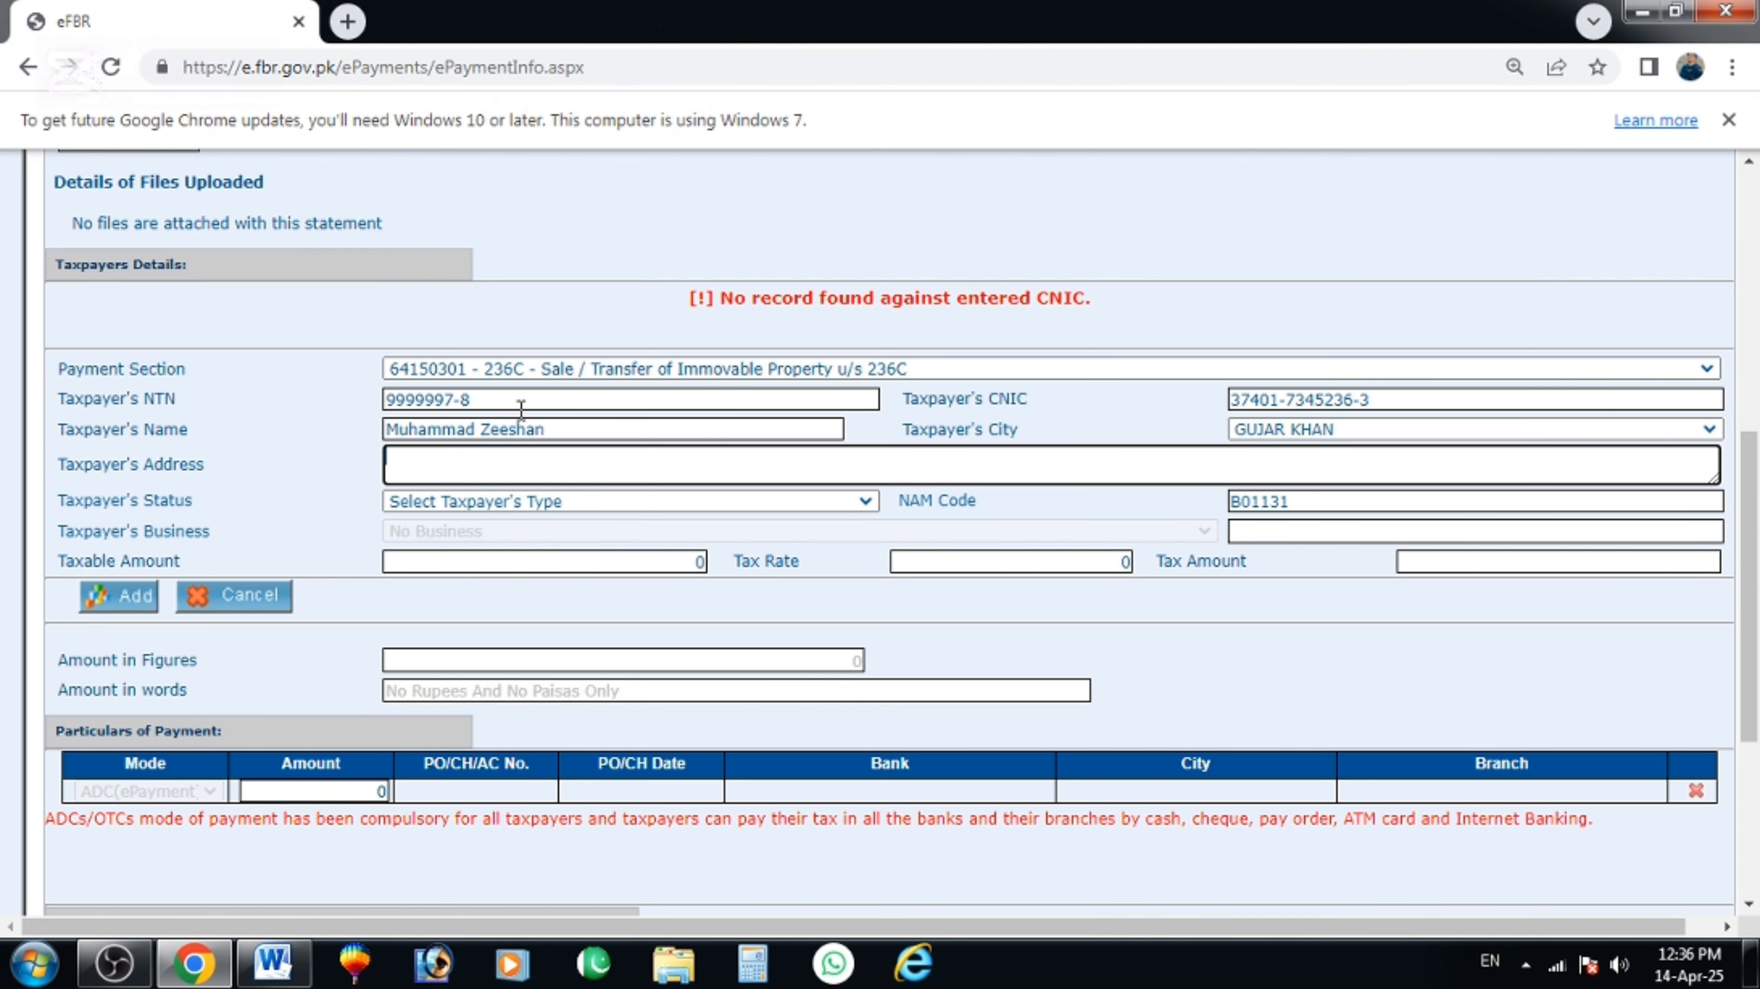
text(Gujar Khan)
key(Tab)
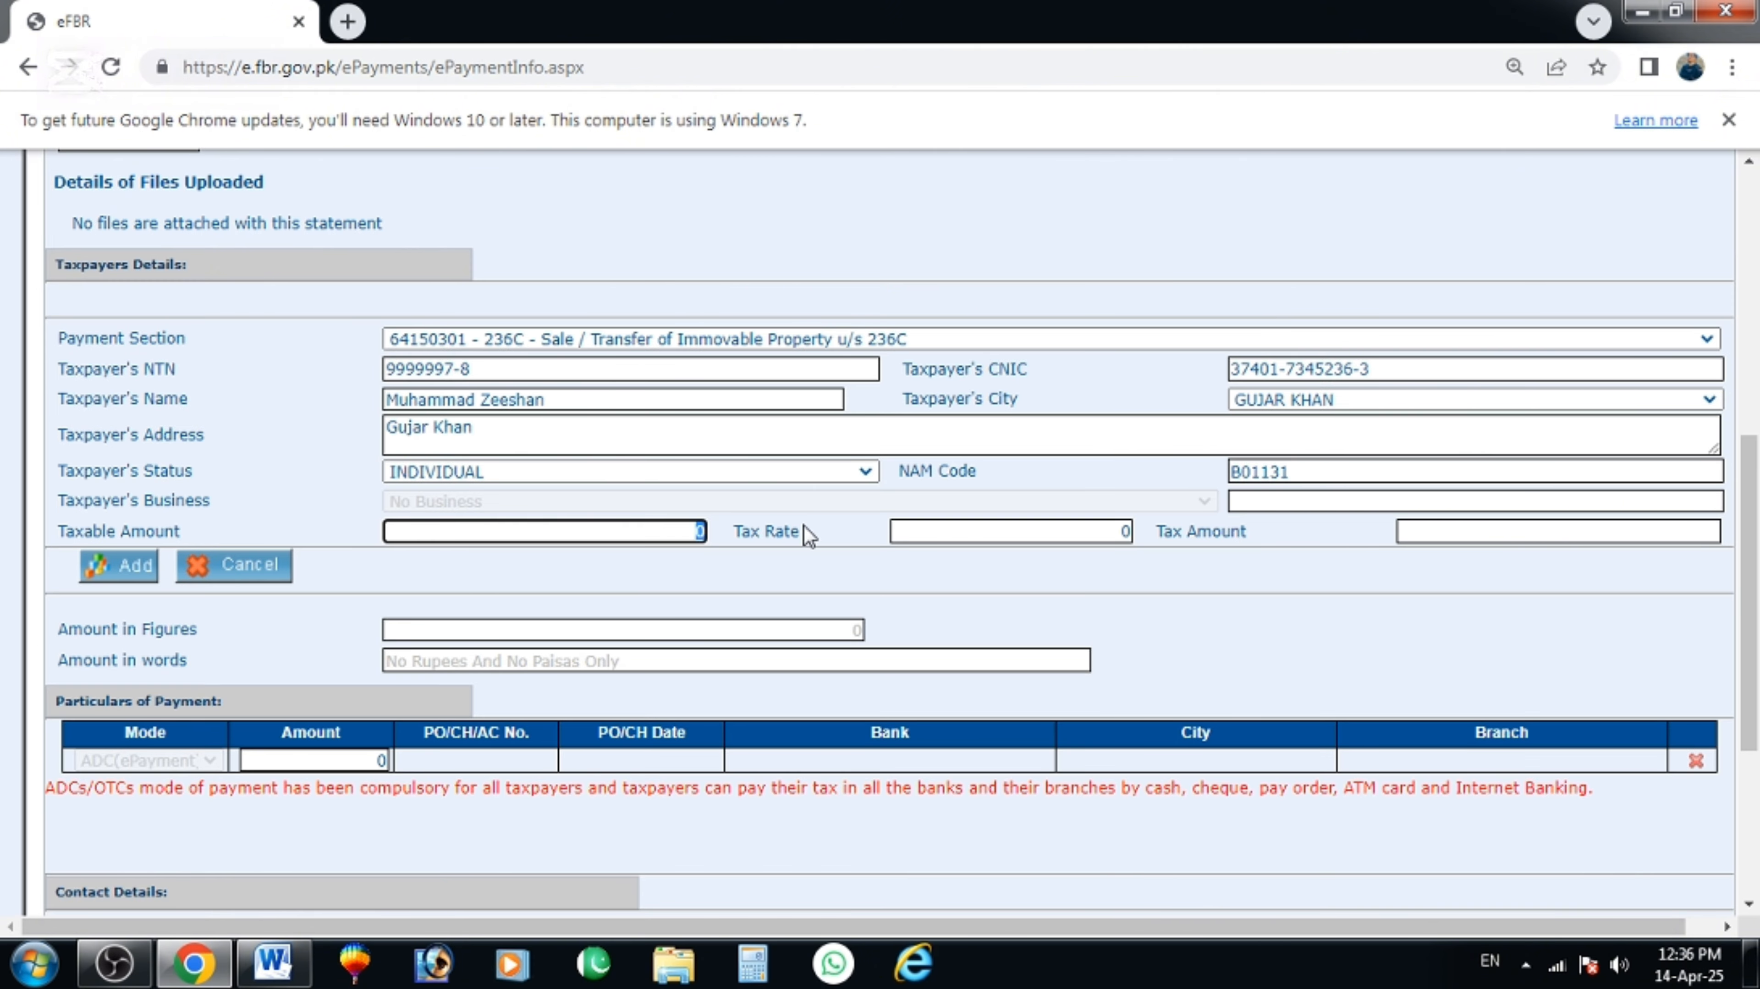
text(100000)
key(Tab)
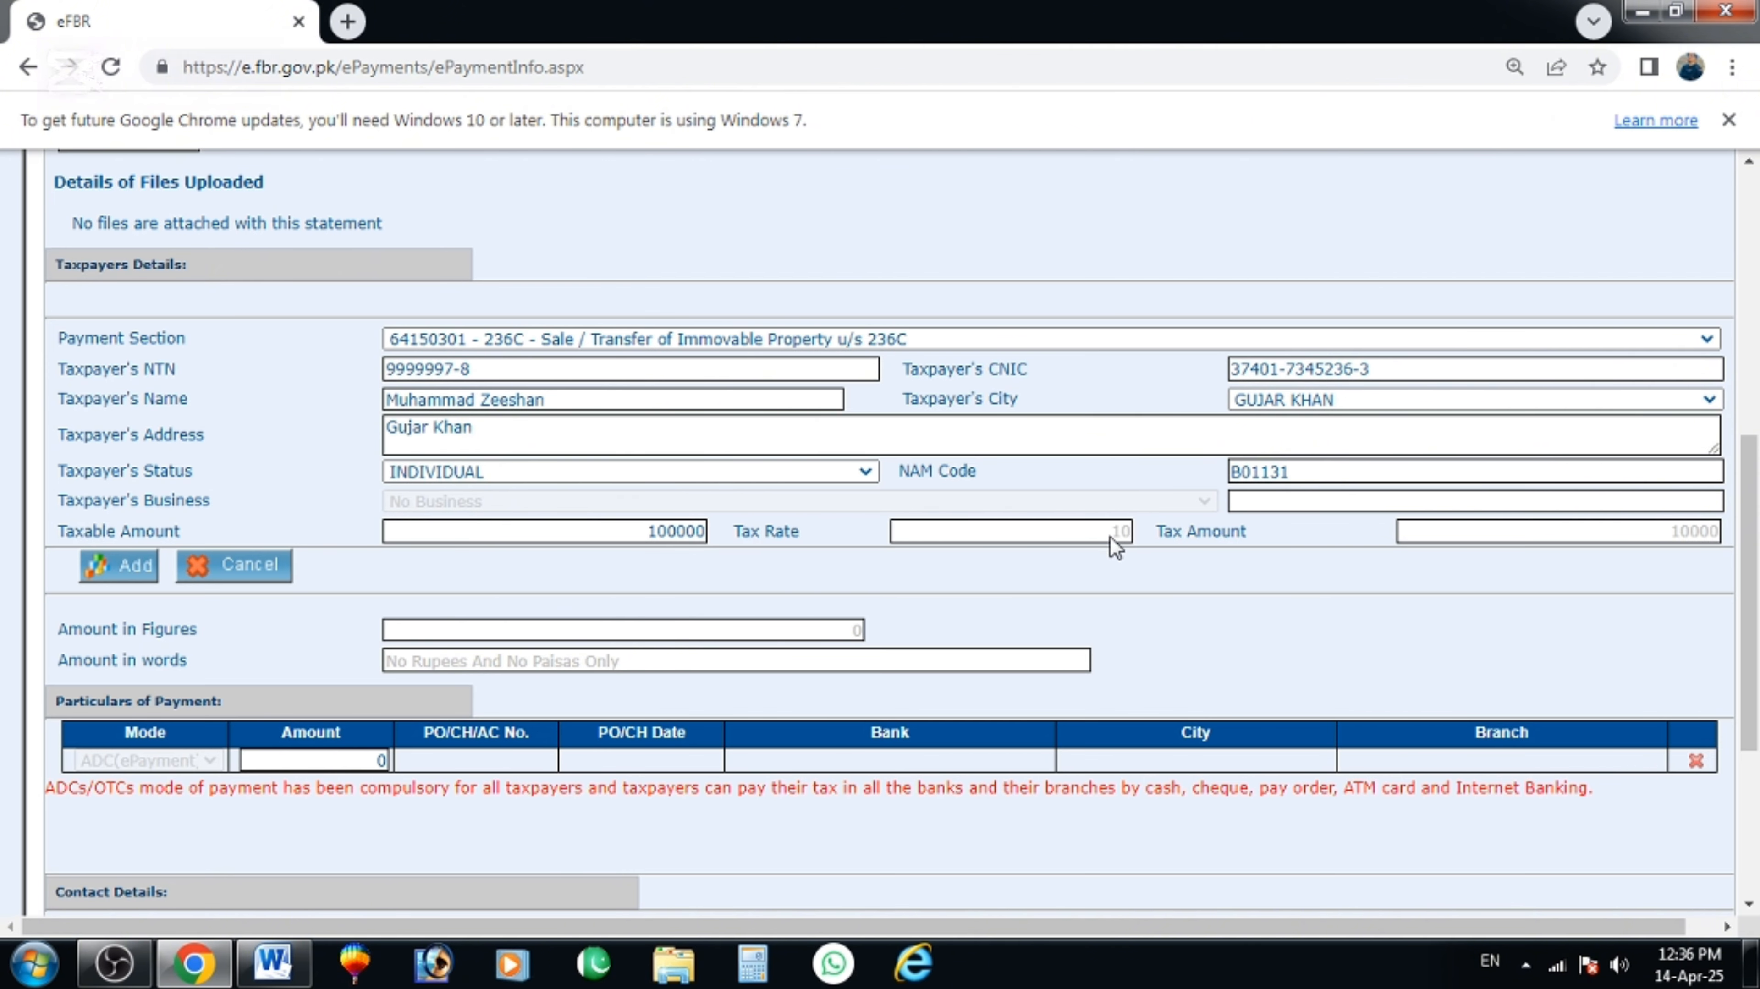
Replace the taxpayer's CNIC and verify the tax recalculates to 3000.
double_click(1653, 538)
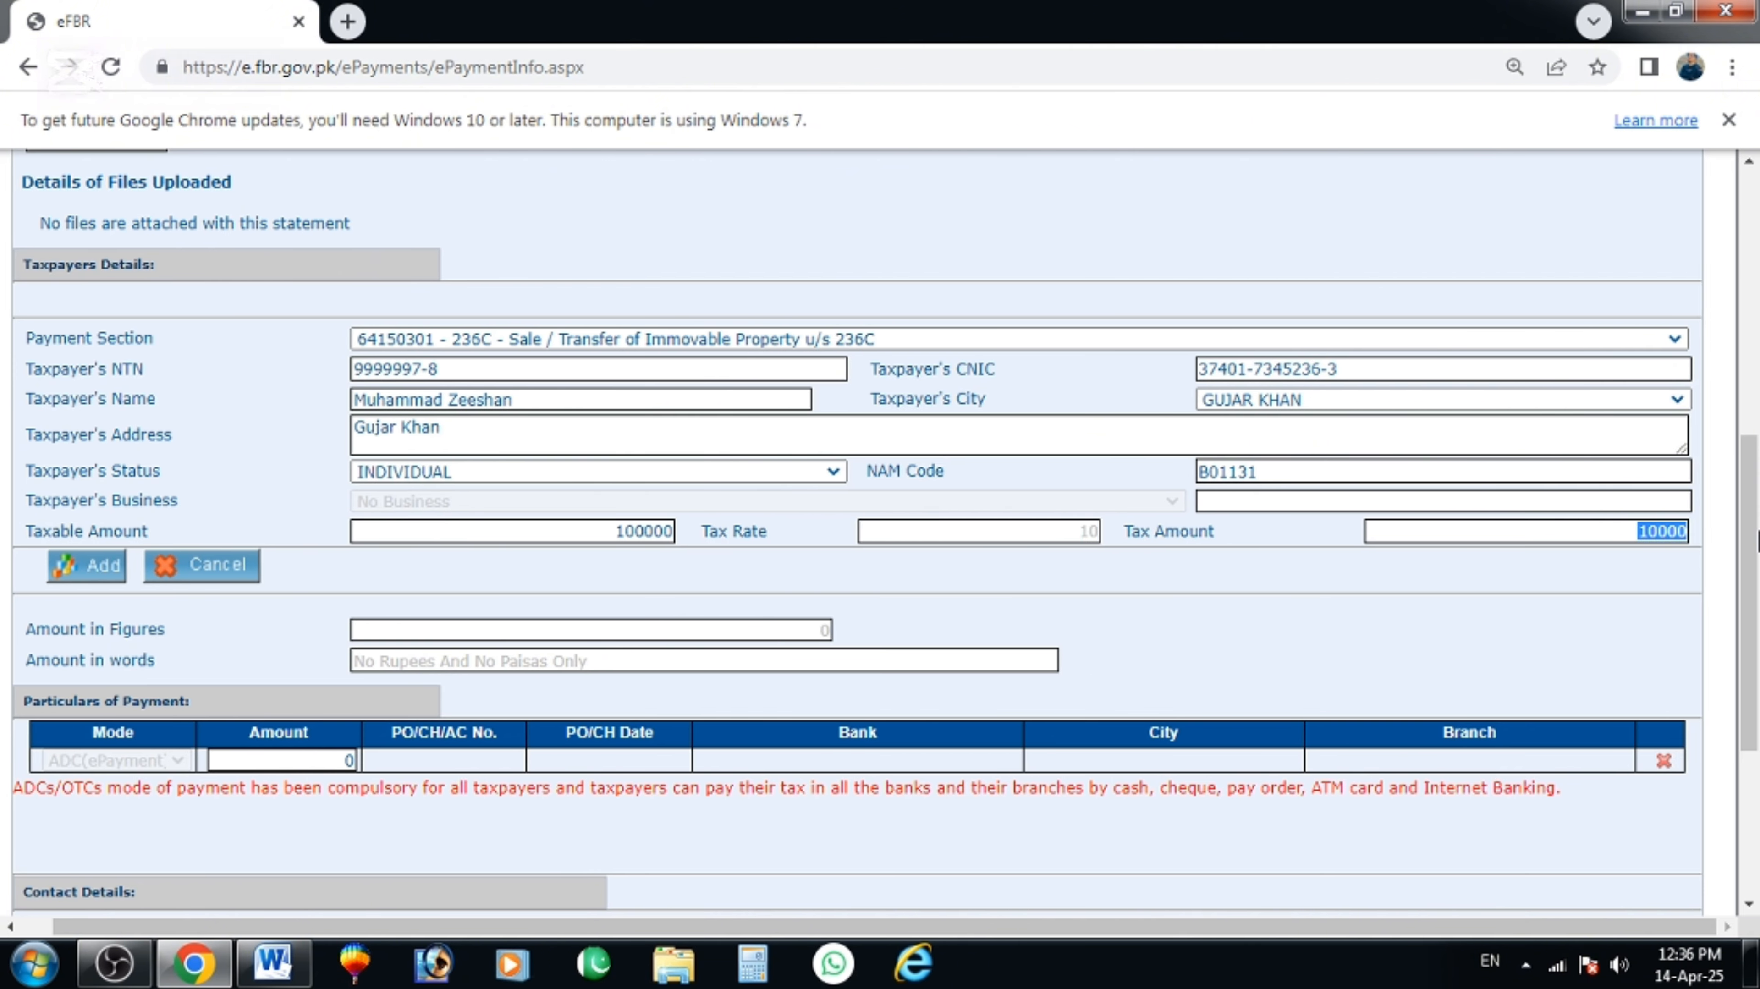
click(1393, 369)
drag(1393, 369, 902, 348)
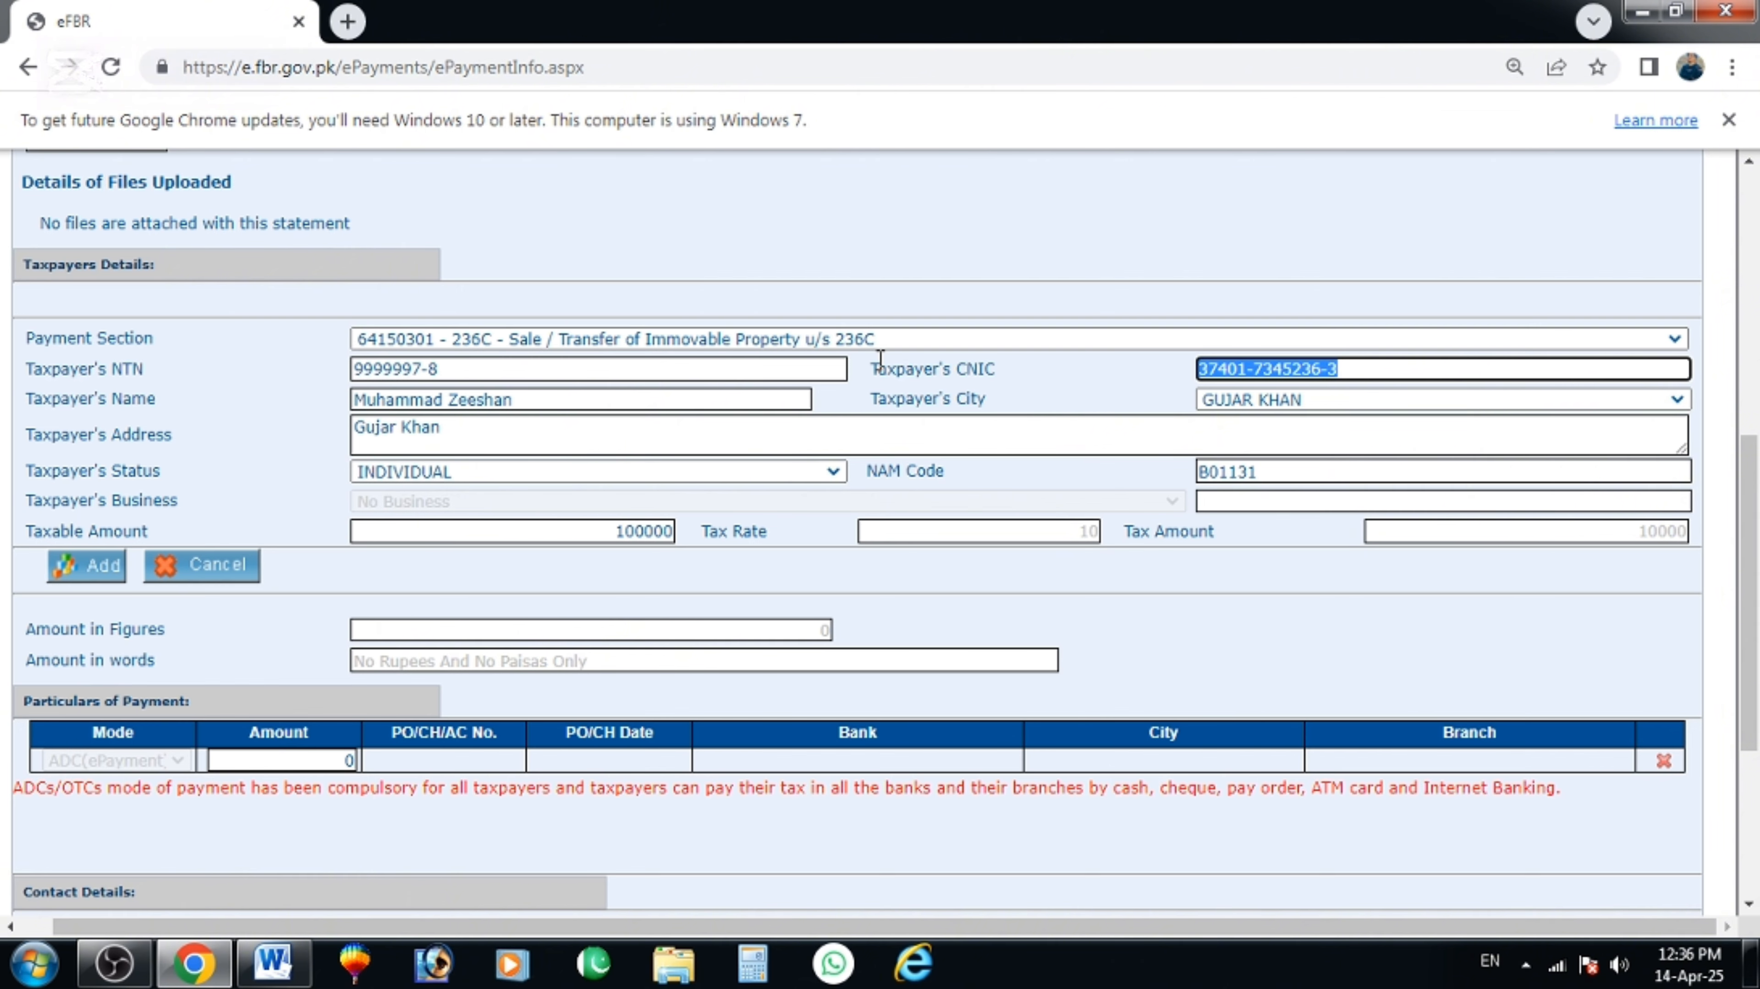
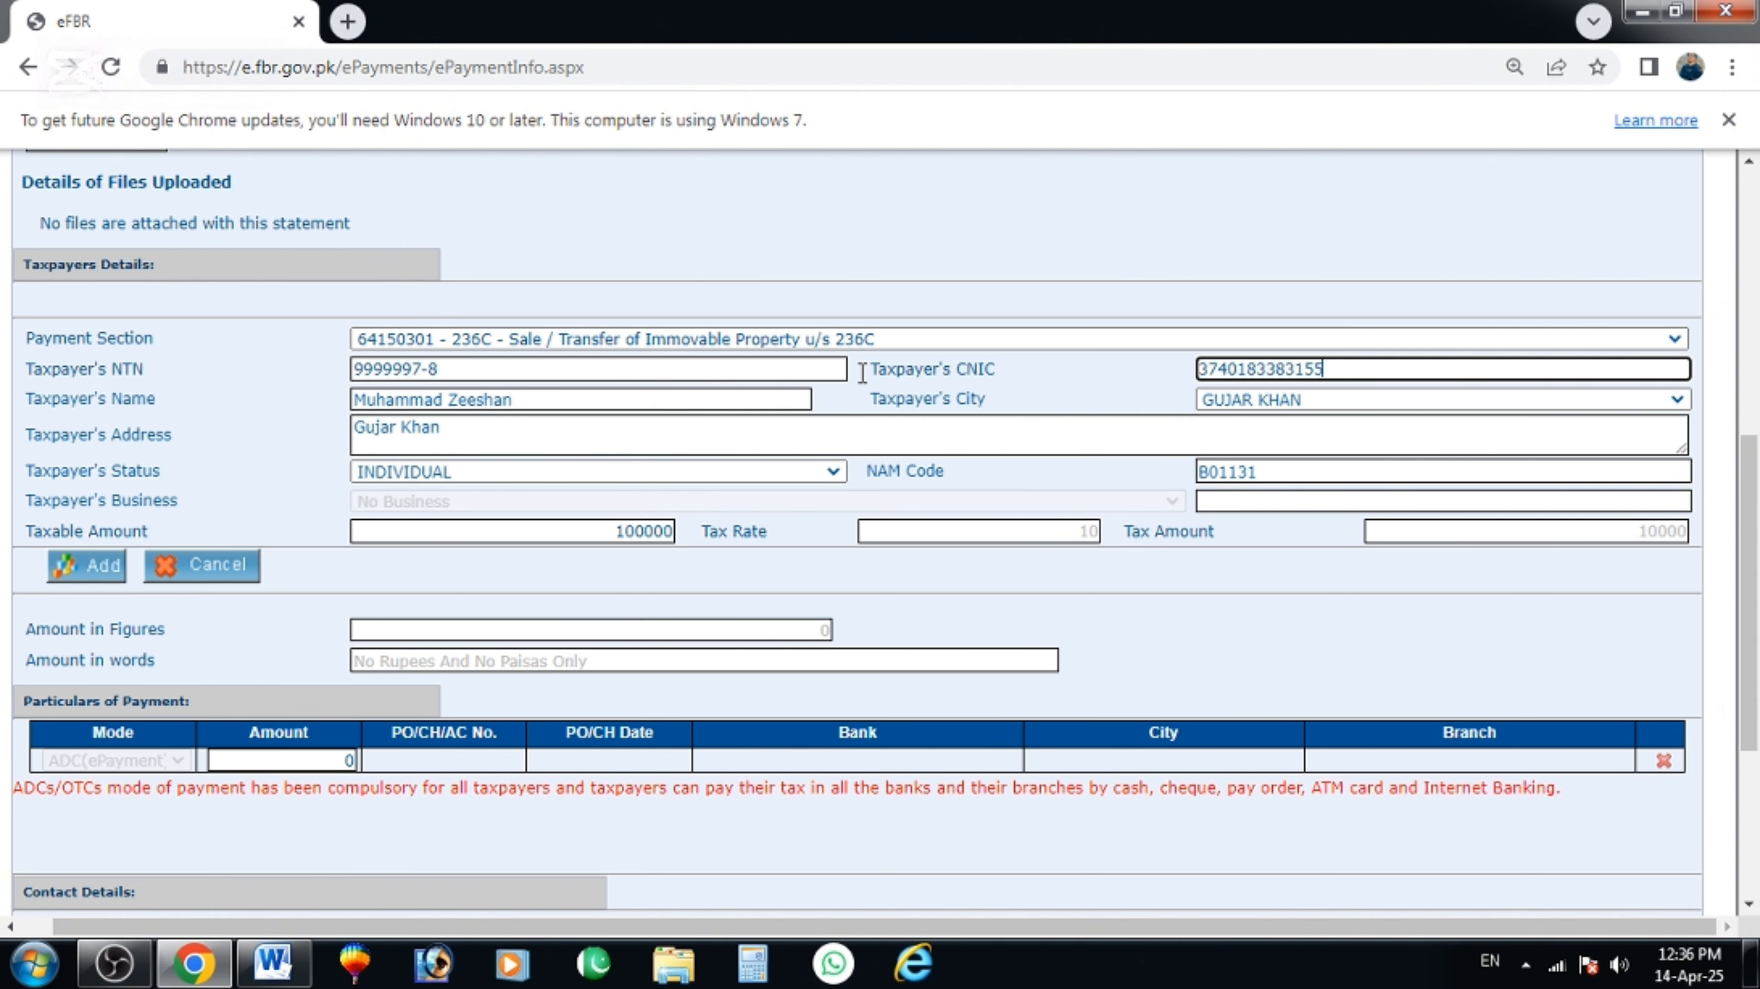
key(Tab)
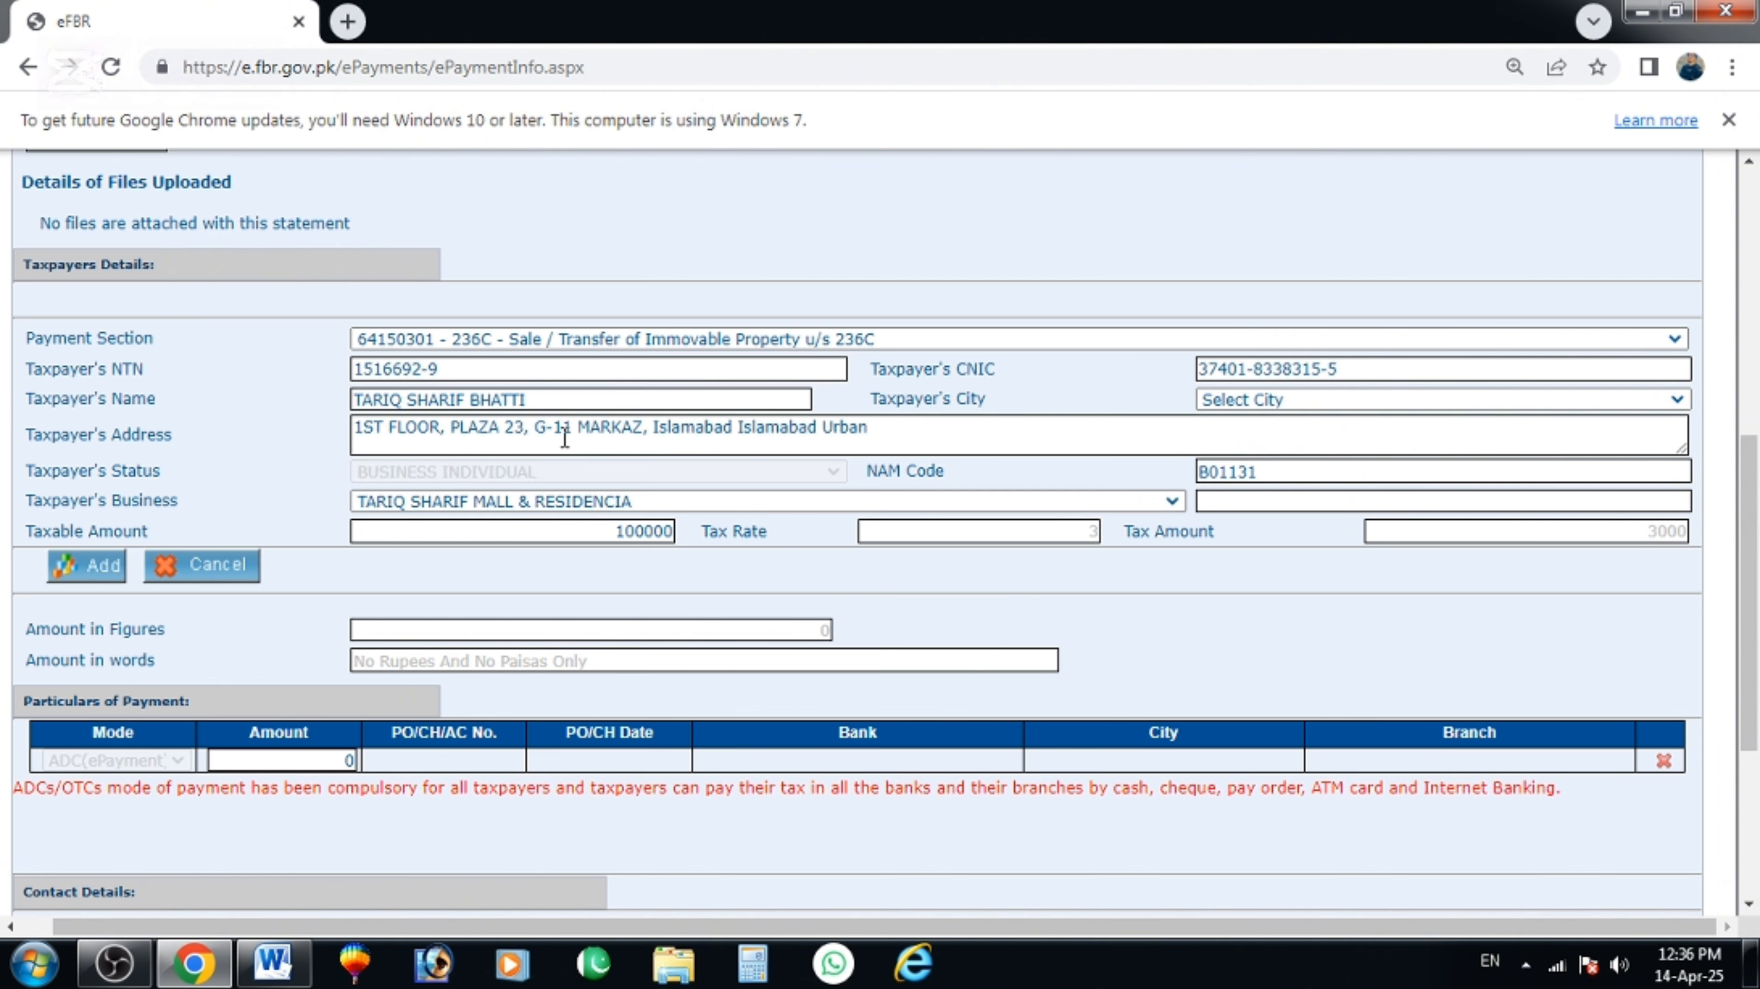
click(588, 531)
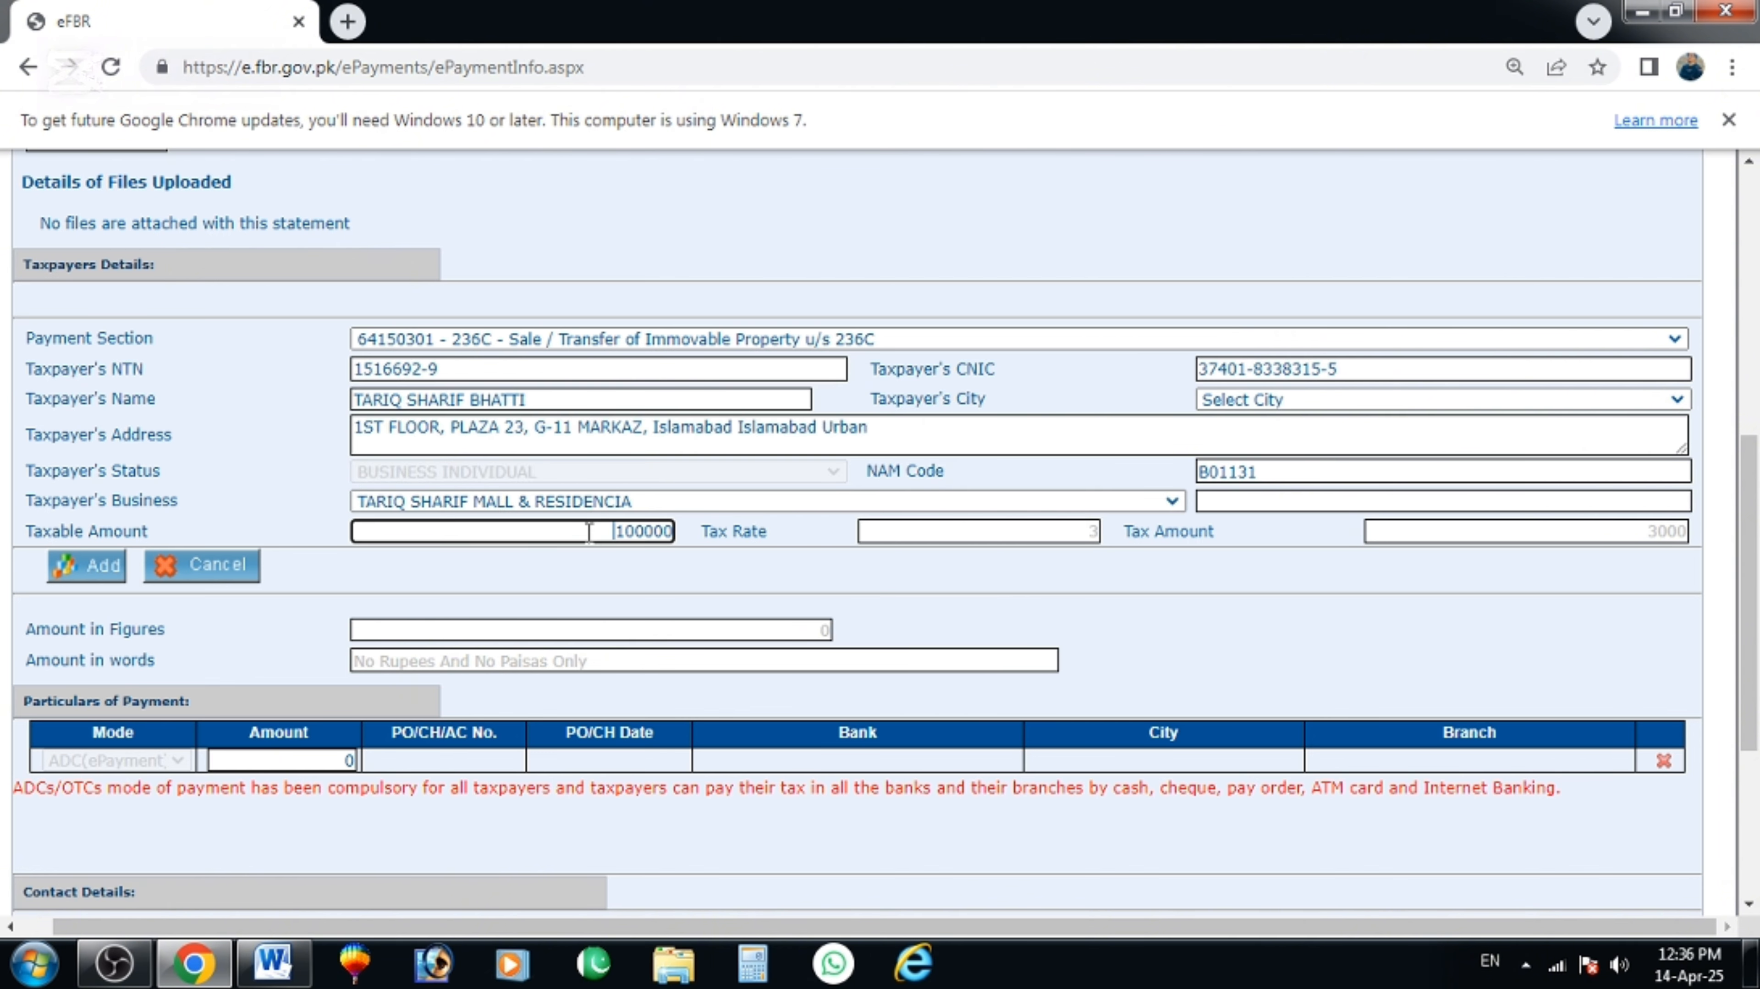
key(Tab)
drag(1634, 539, 1687, 539)
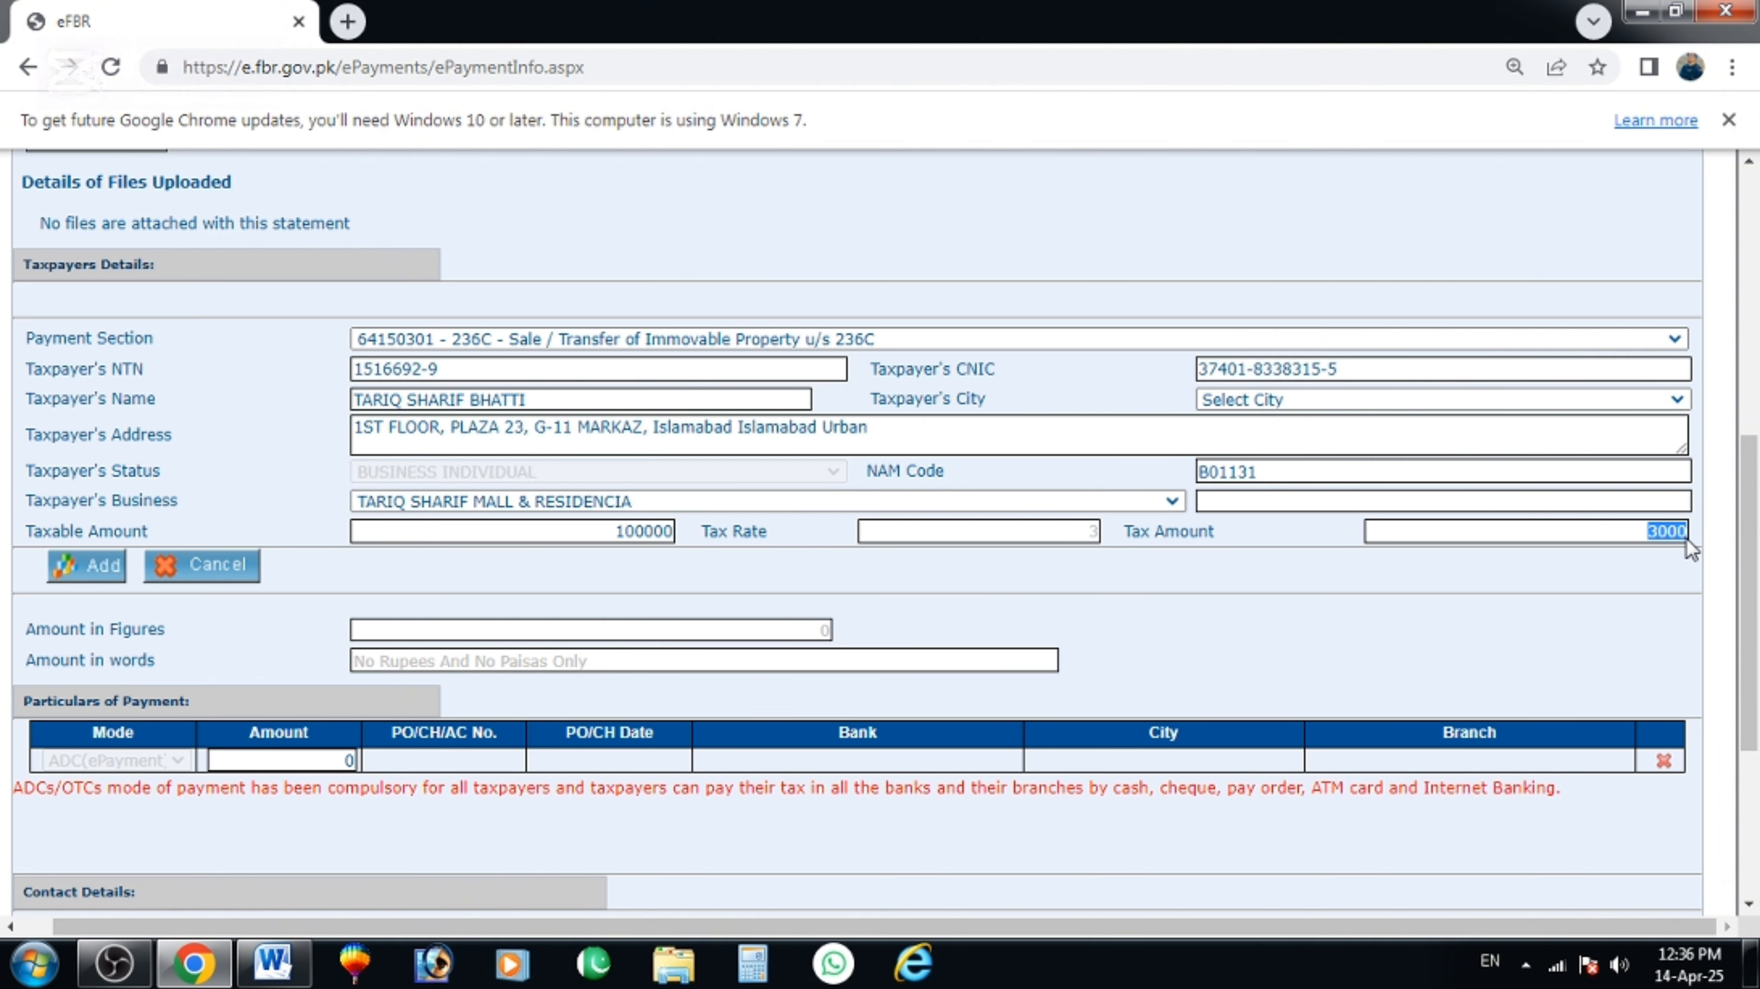
click(1484, 504)
Re-enter a different taxpayer CNIC and re-check the calculated tax.
click(1344, 372)
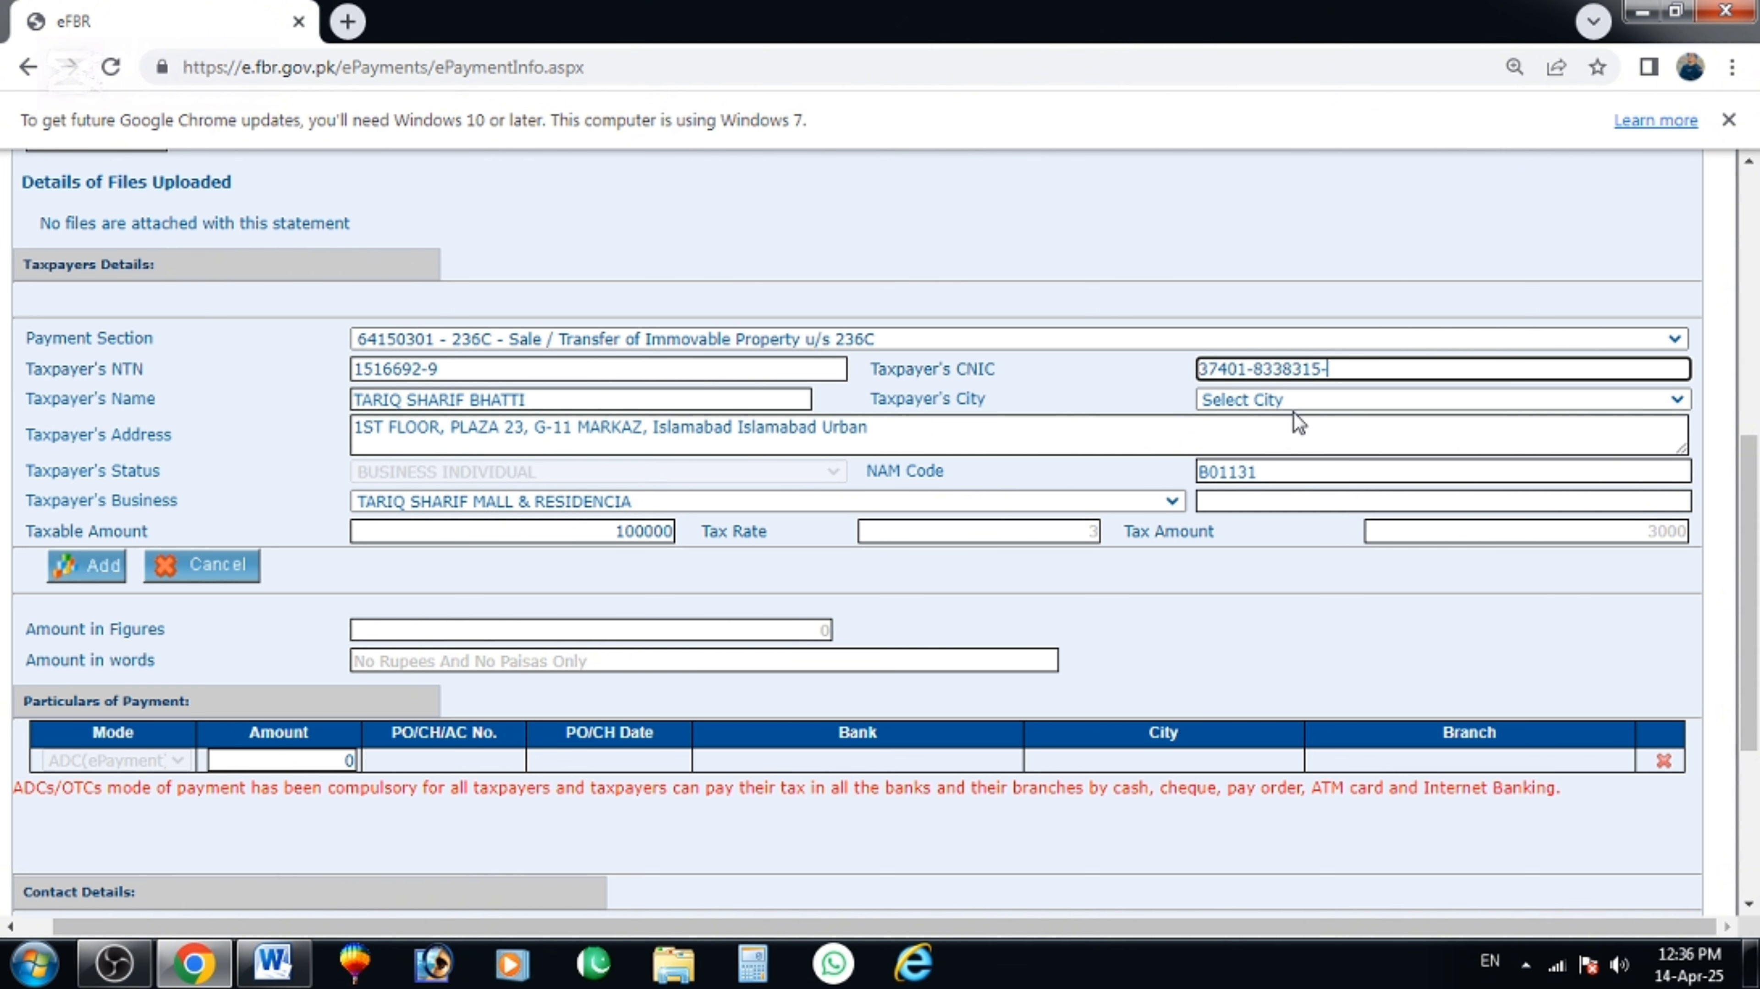
key(BackSpace)
key(BackSpace)
key(BackSpace)
key(BackSpace)
key(BackSpace)
key(BackSpace)
key(BackSpace)
key(BackSpace)
key(BackSpace)
key(BackSpace)
key(BackSpace)
key(BackSpace)
key(BackSpace)
key(BackSpace)
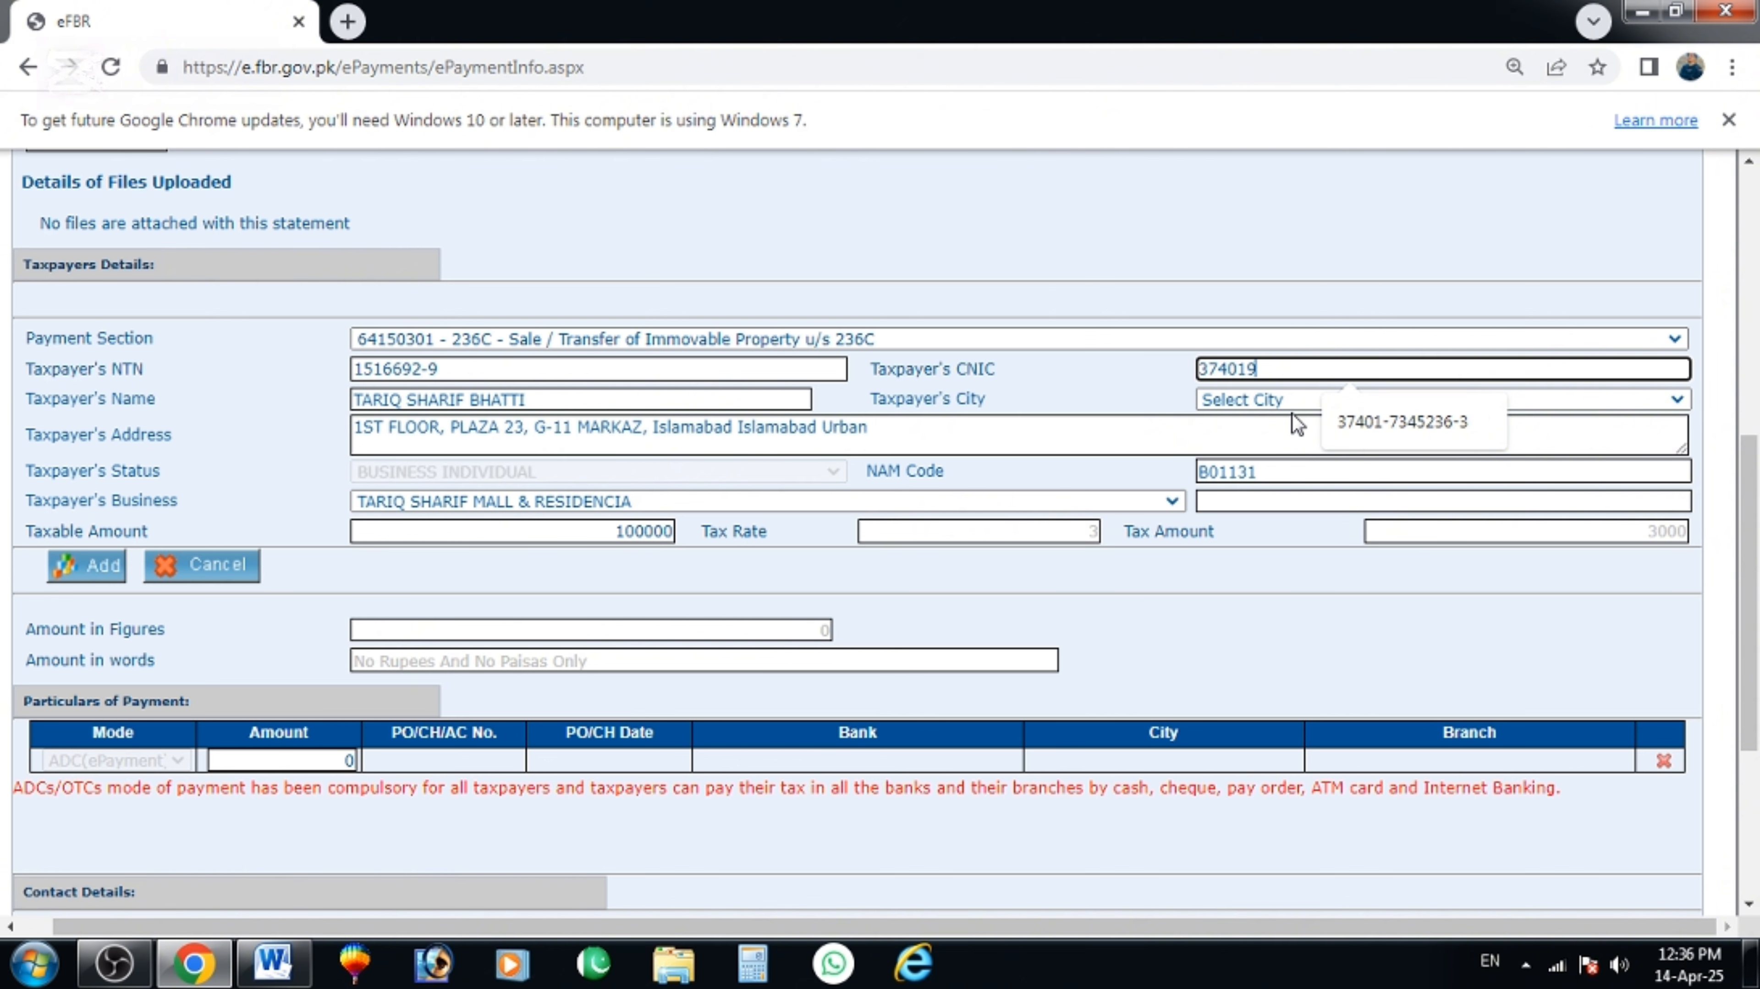
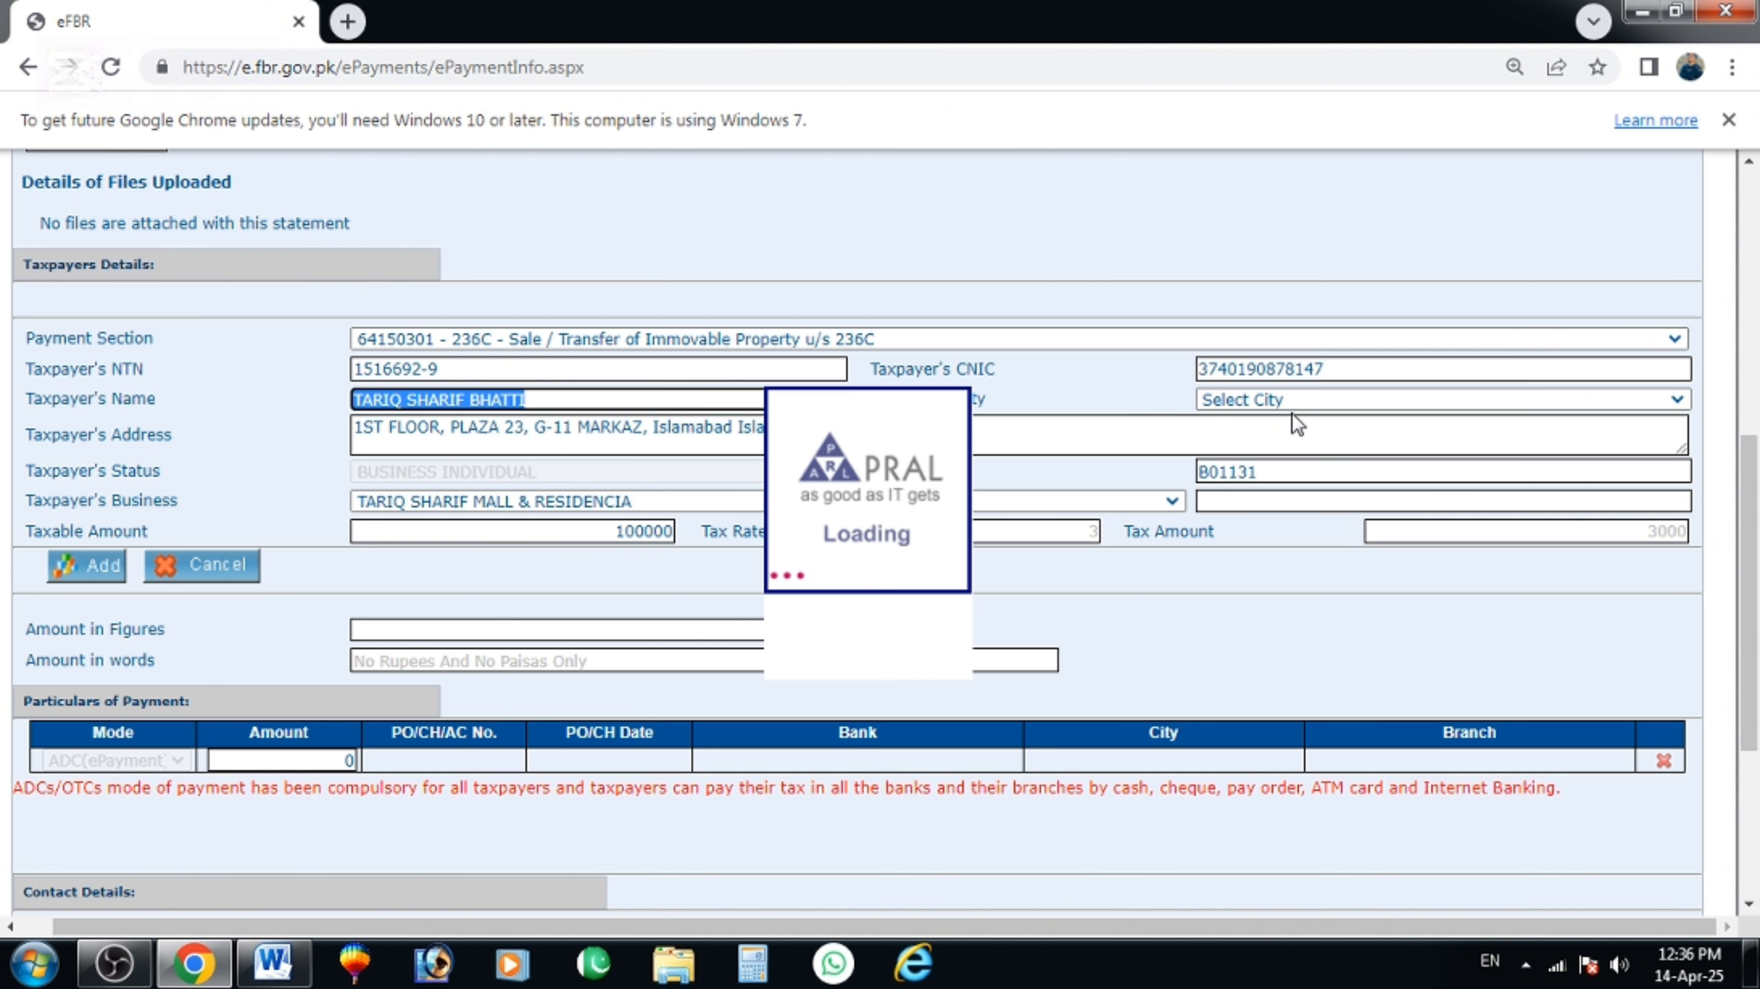
click(602, 533)
key(Tab)
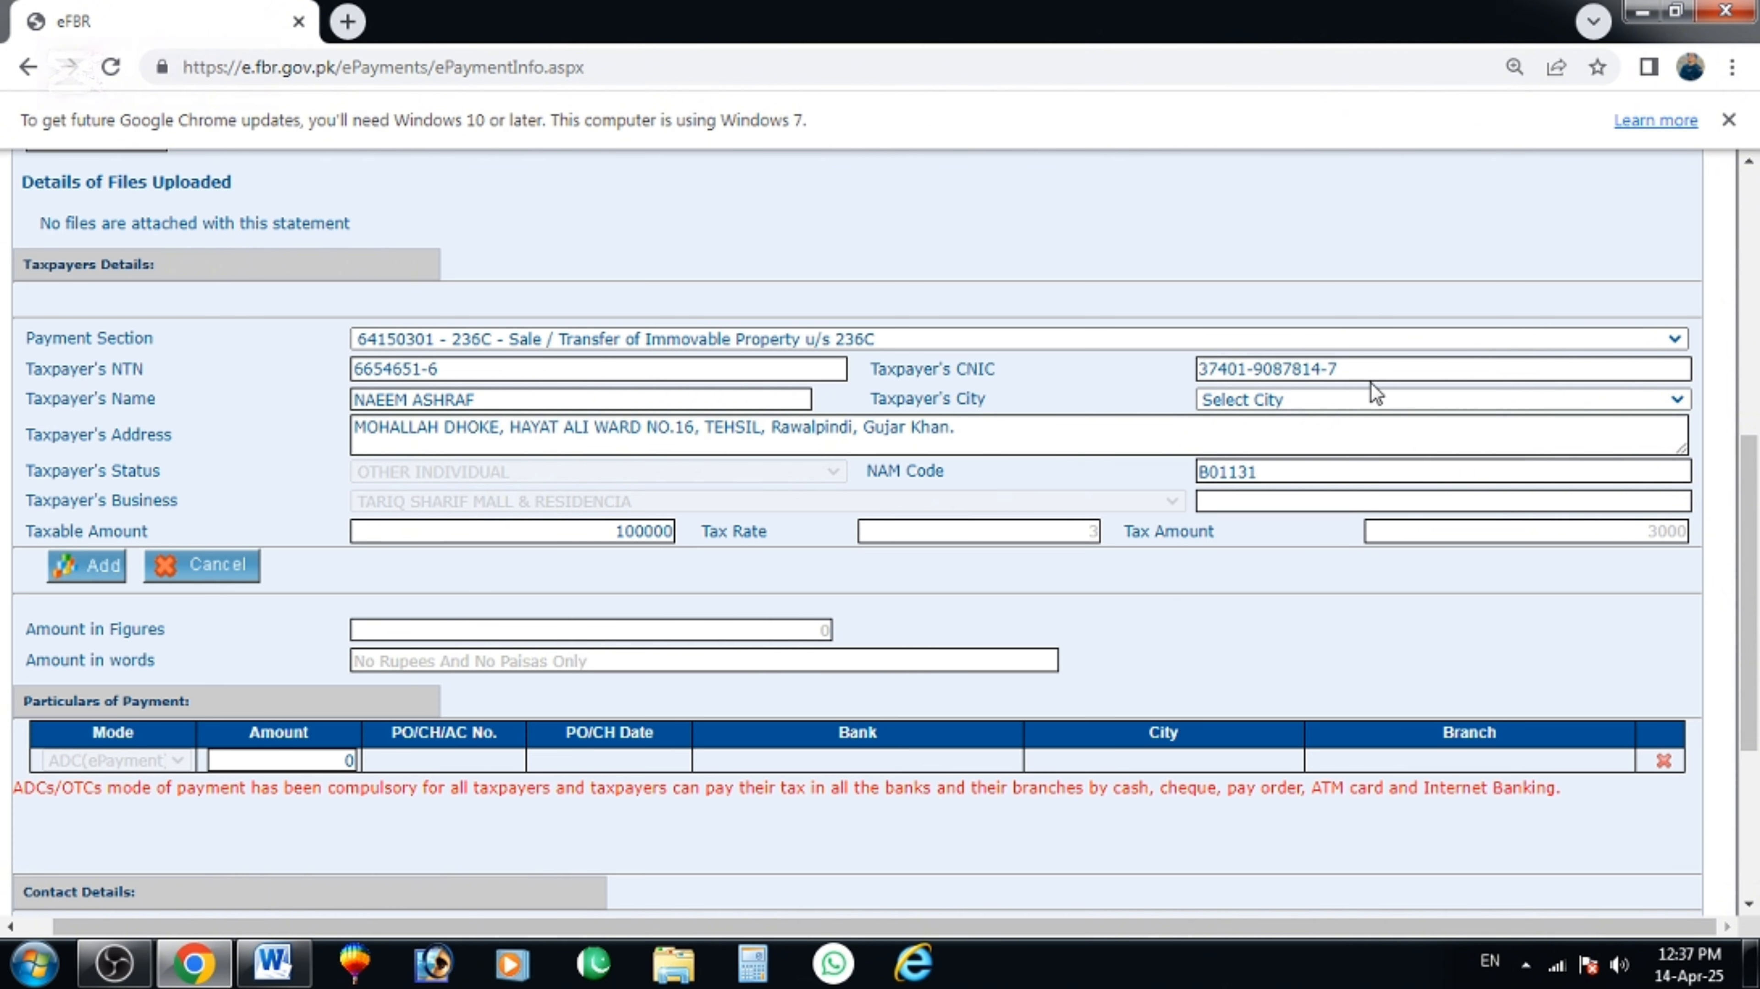
drag(1370, 374, 821, 342)
click(1039, 577)
Attempt Add, dismiss the missing-city alert, and select the taxpayer's city from the dropdown.
scroll(46, 558, down, 2)
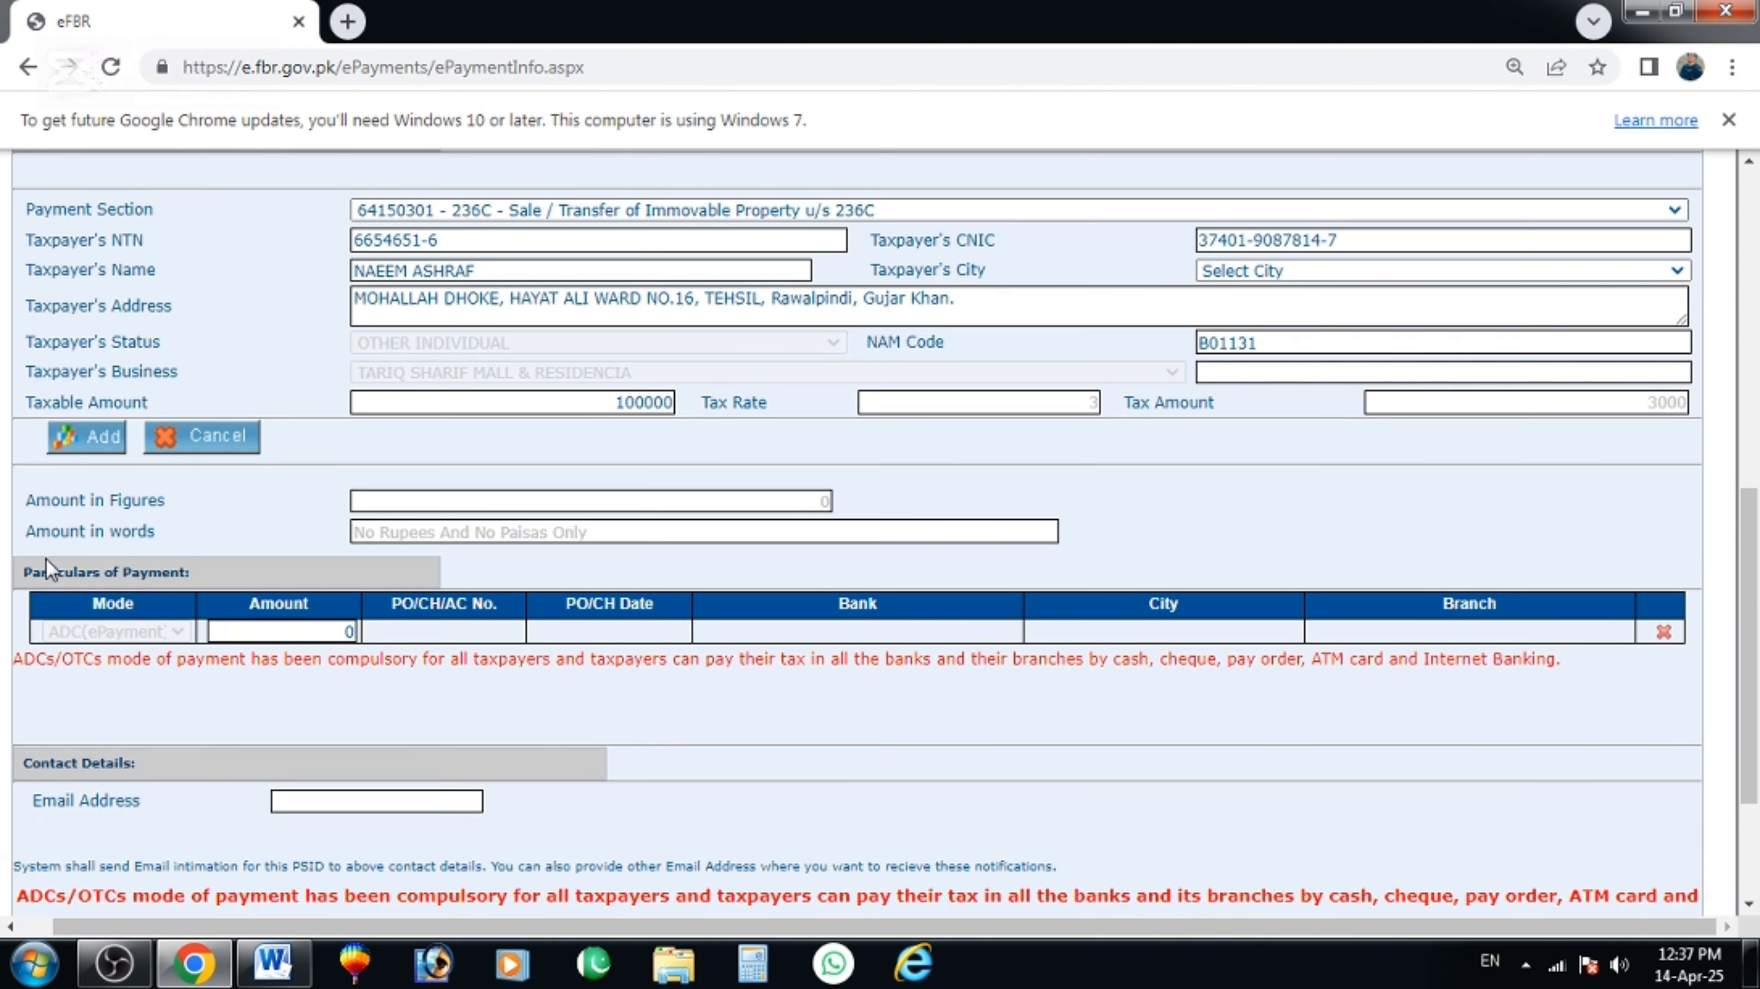
click(95, 465)
click(1107, 211)
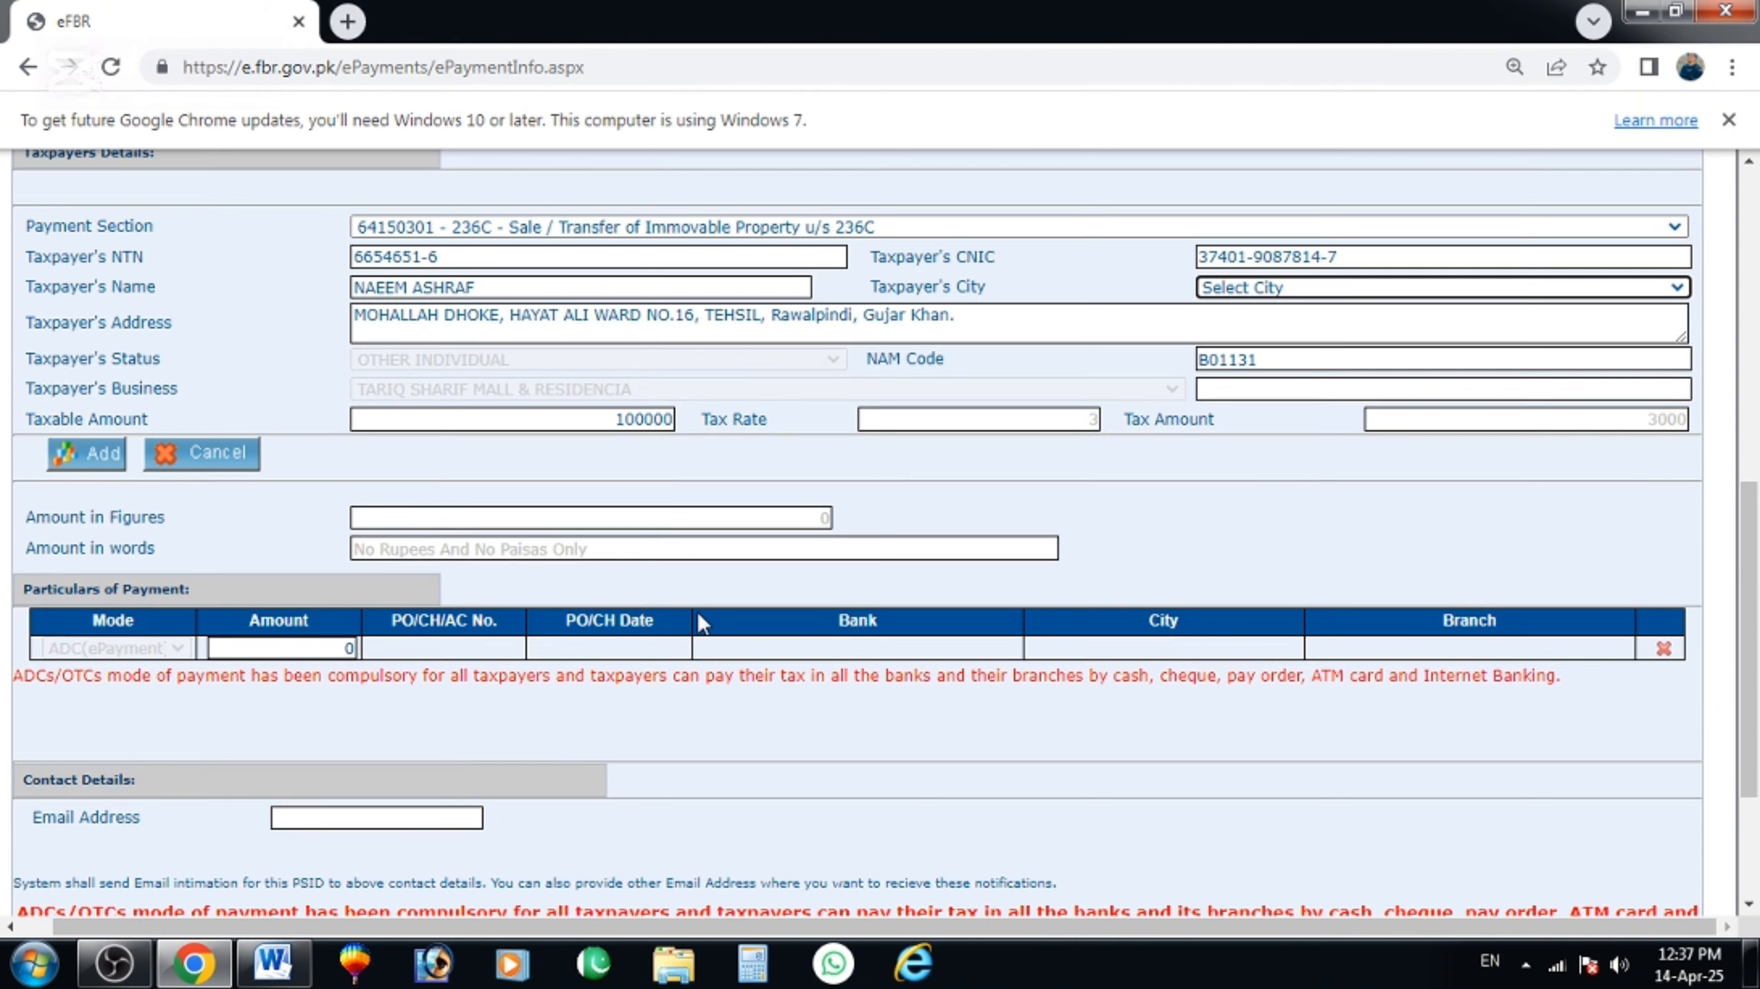
click(1351, 409)
text(gujar)
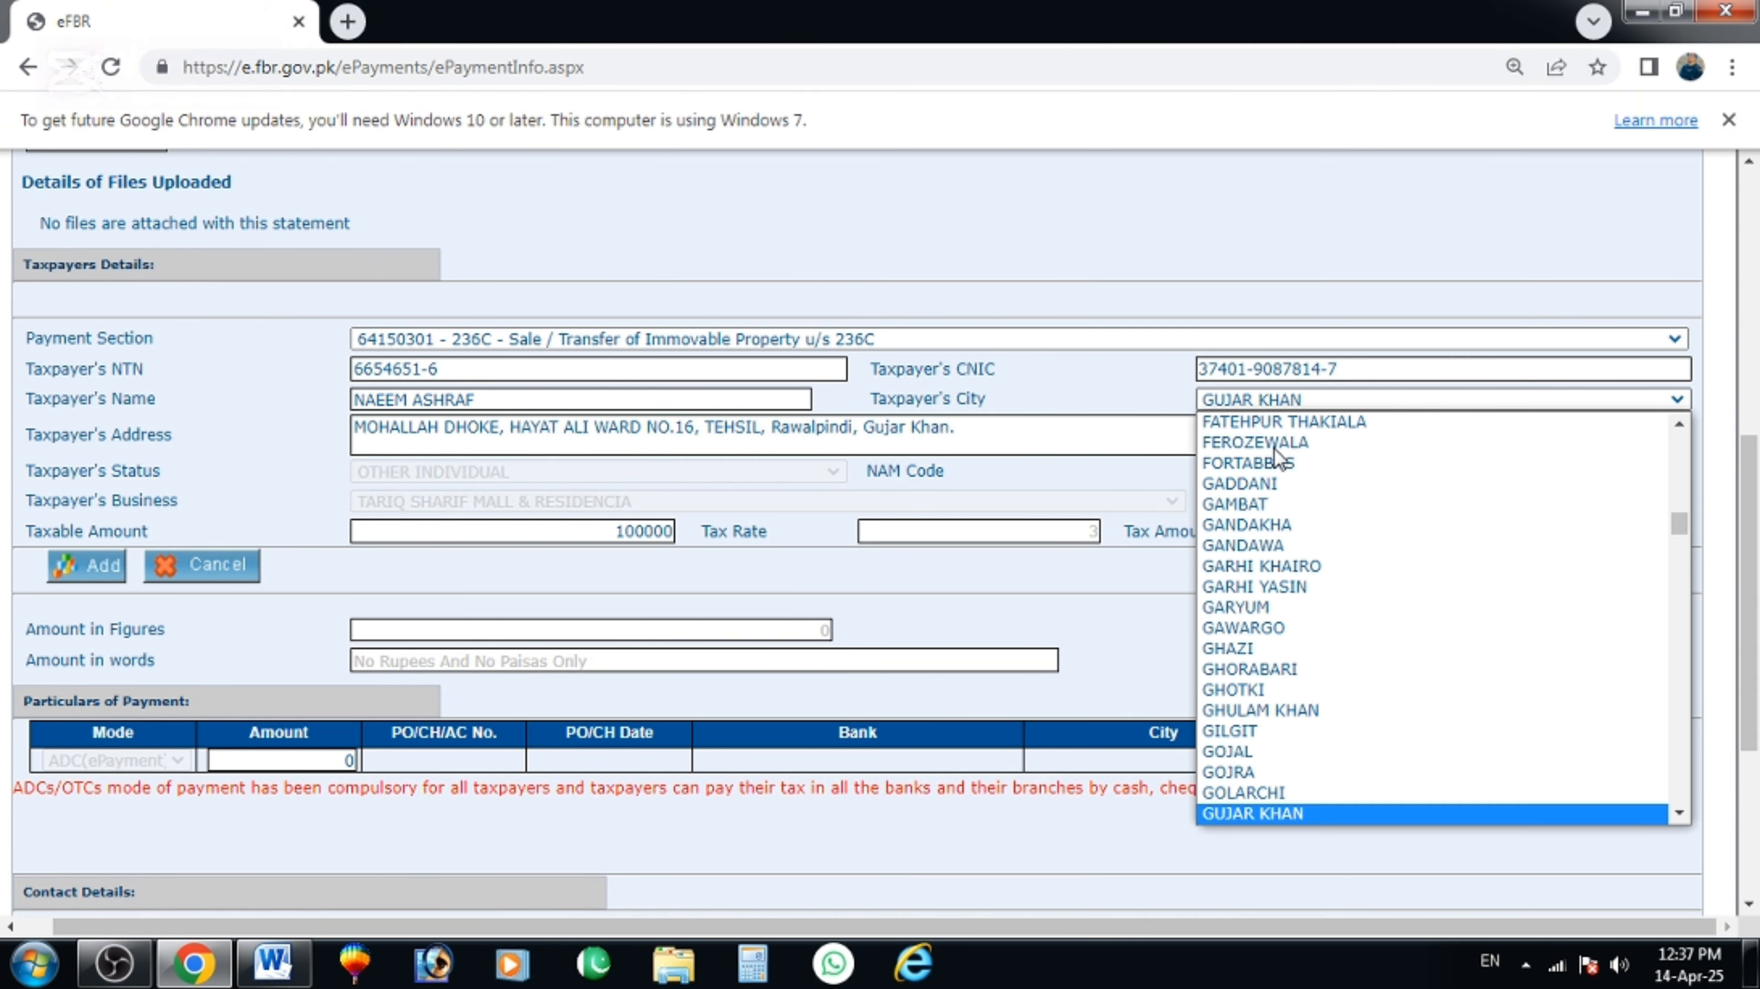
key(Return)
Add the taxpayer to the slip, enter amount 3,000 and the contact e-mail, and Create.
click(99, 567)
scroll(711, 357, down, 2)
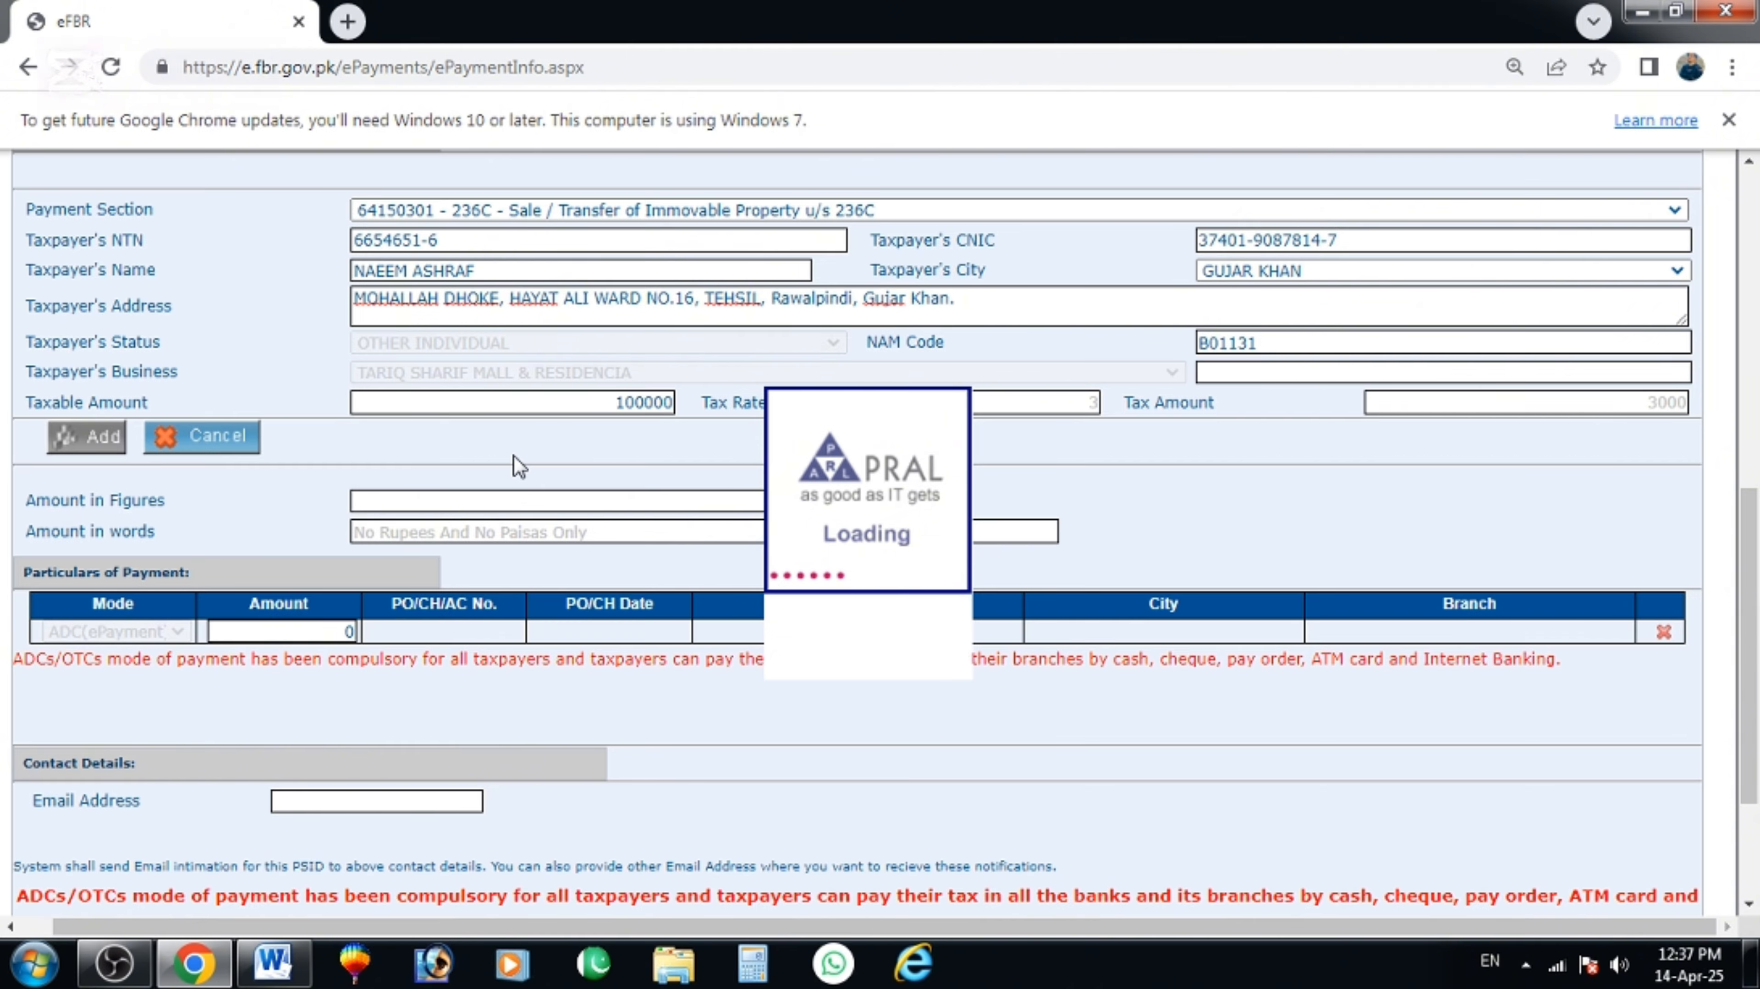
scroll(569, 498, up, 5)
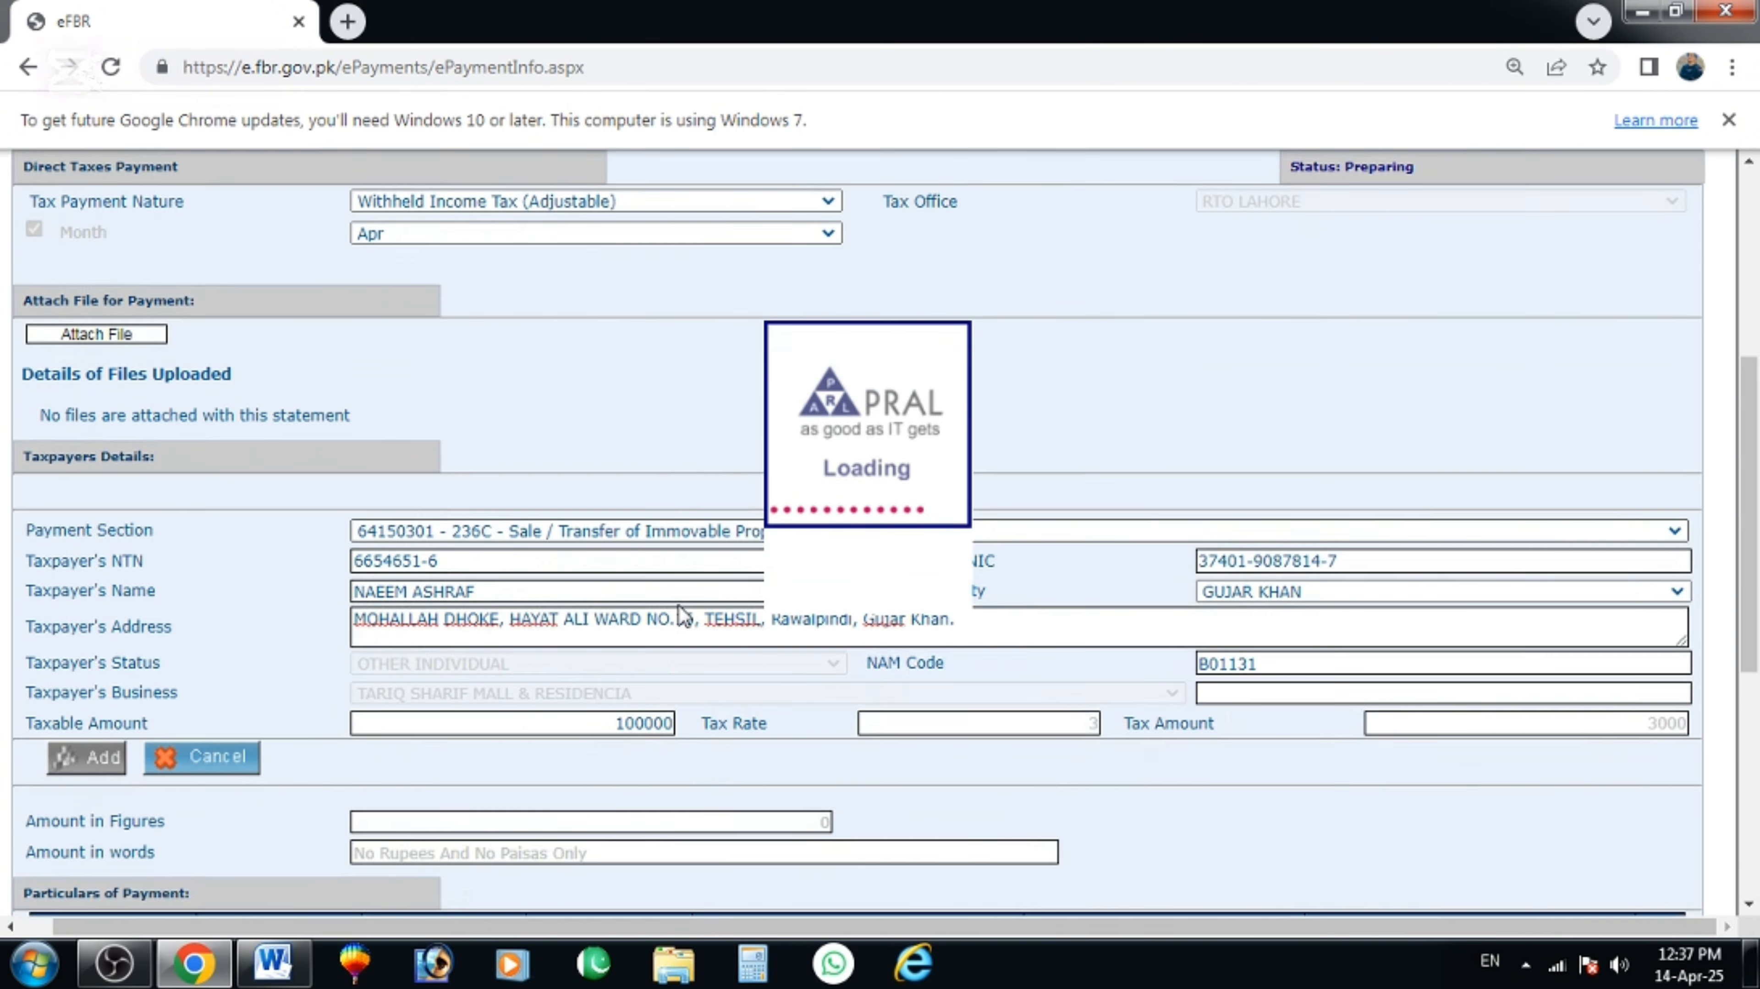
scroll(686, 611, down, 4)
scroll(676, 617, down, 3)
scroll(492, 587, down, 5)
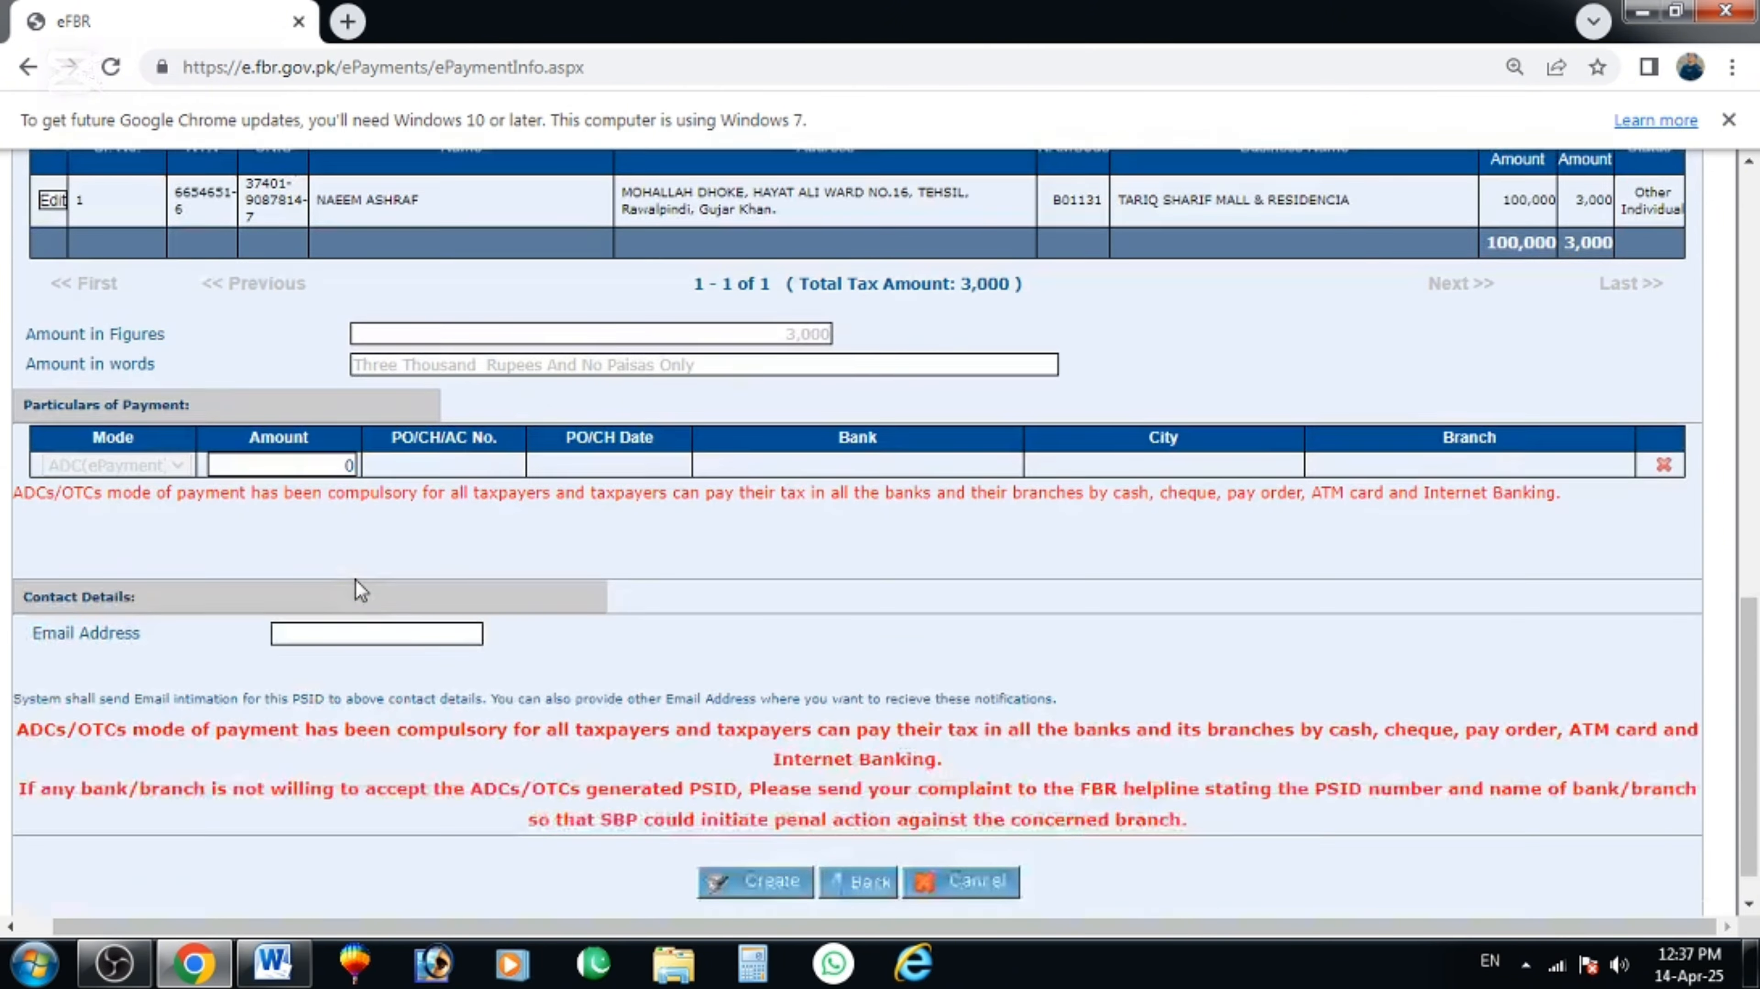
click(317, 414)
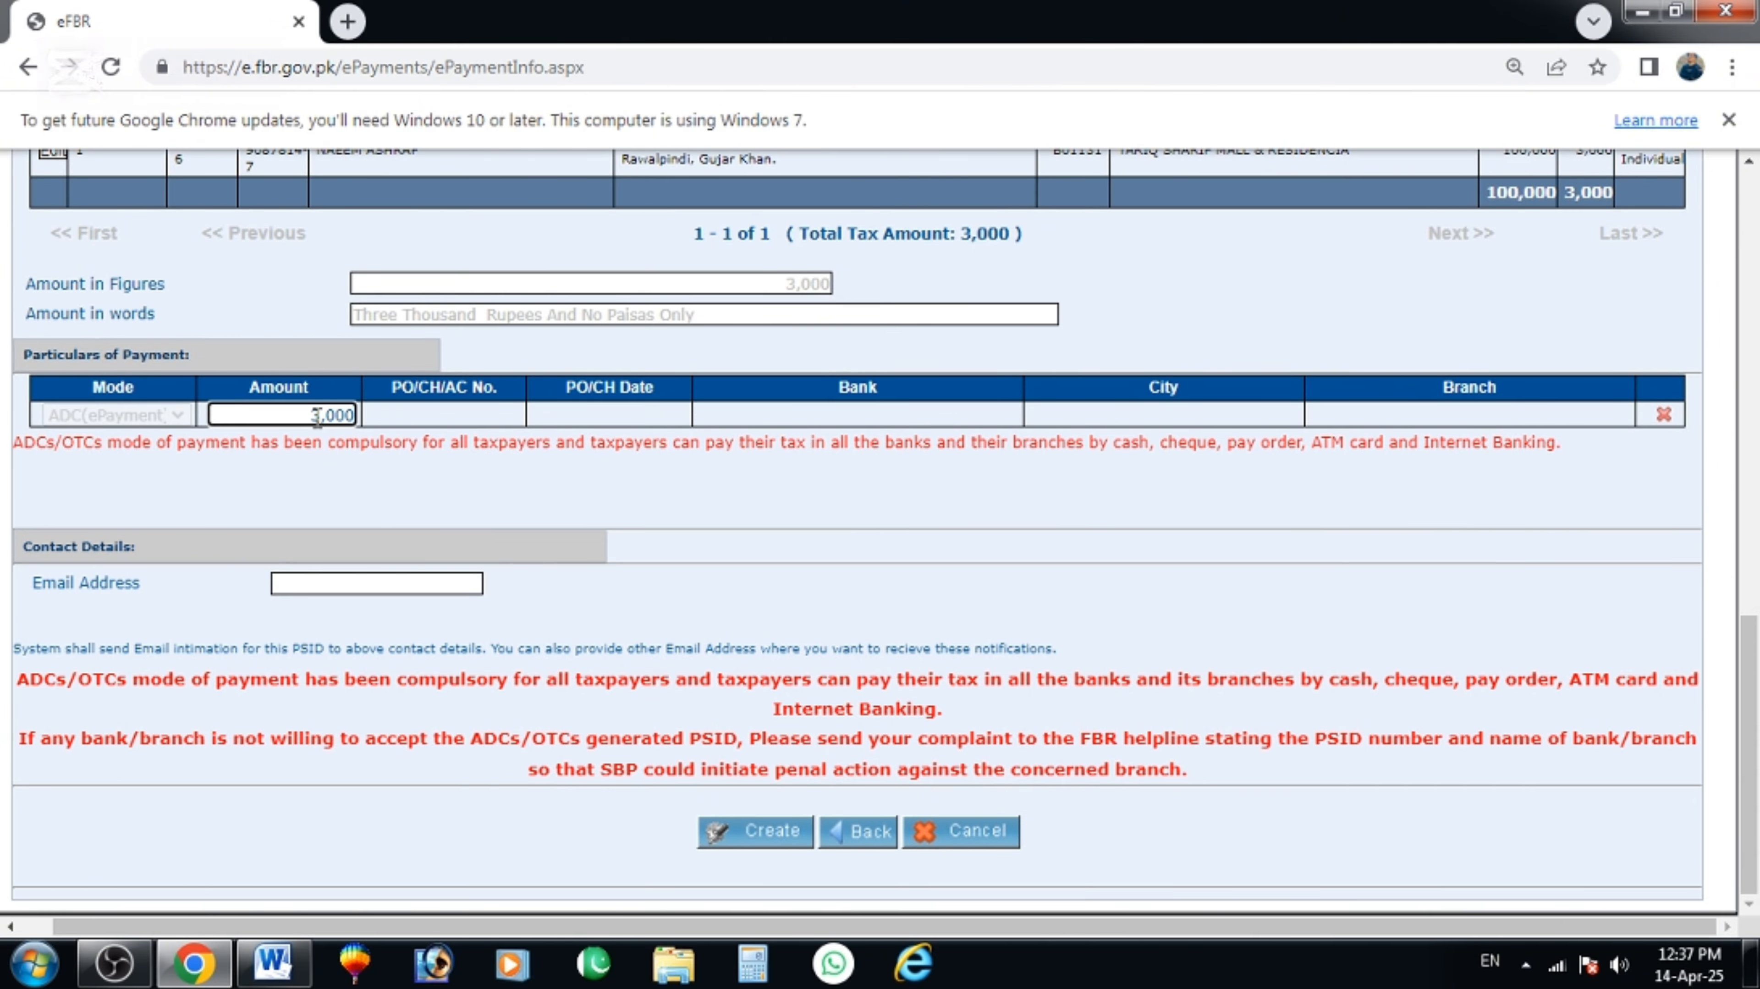
click(329, 589)
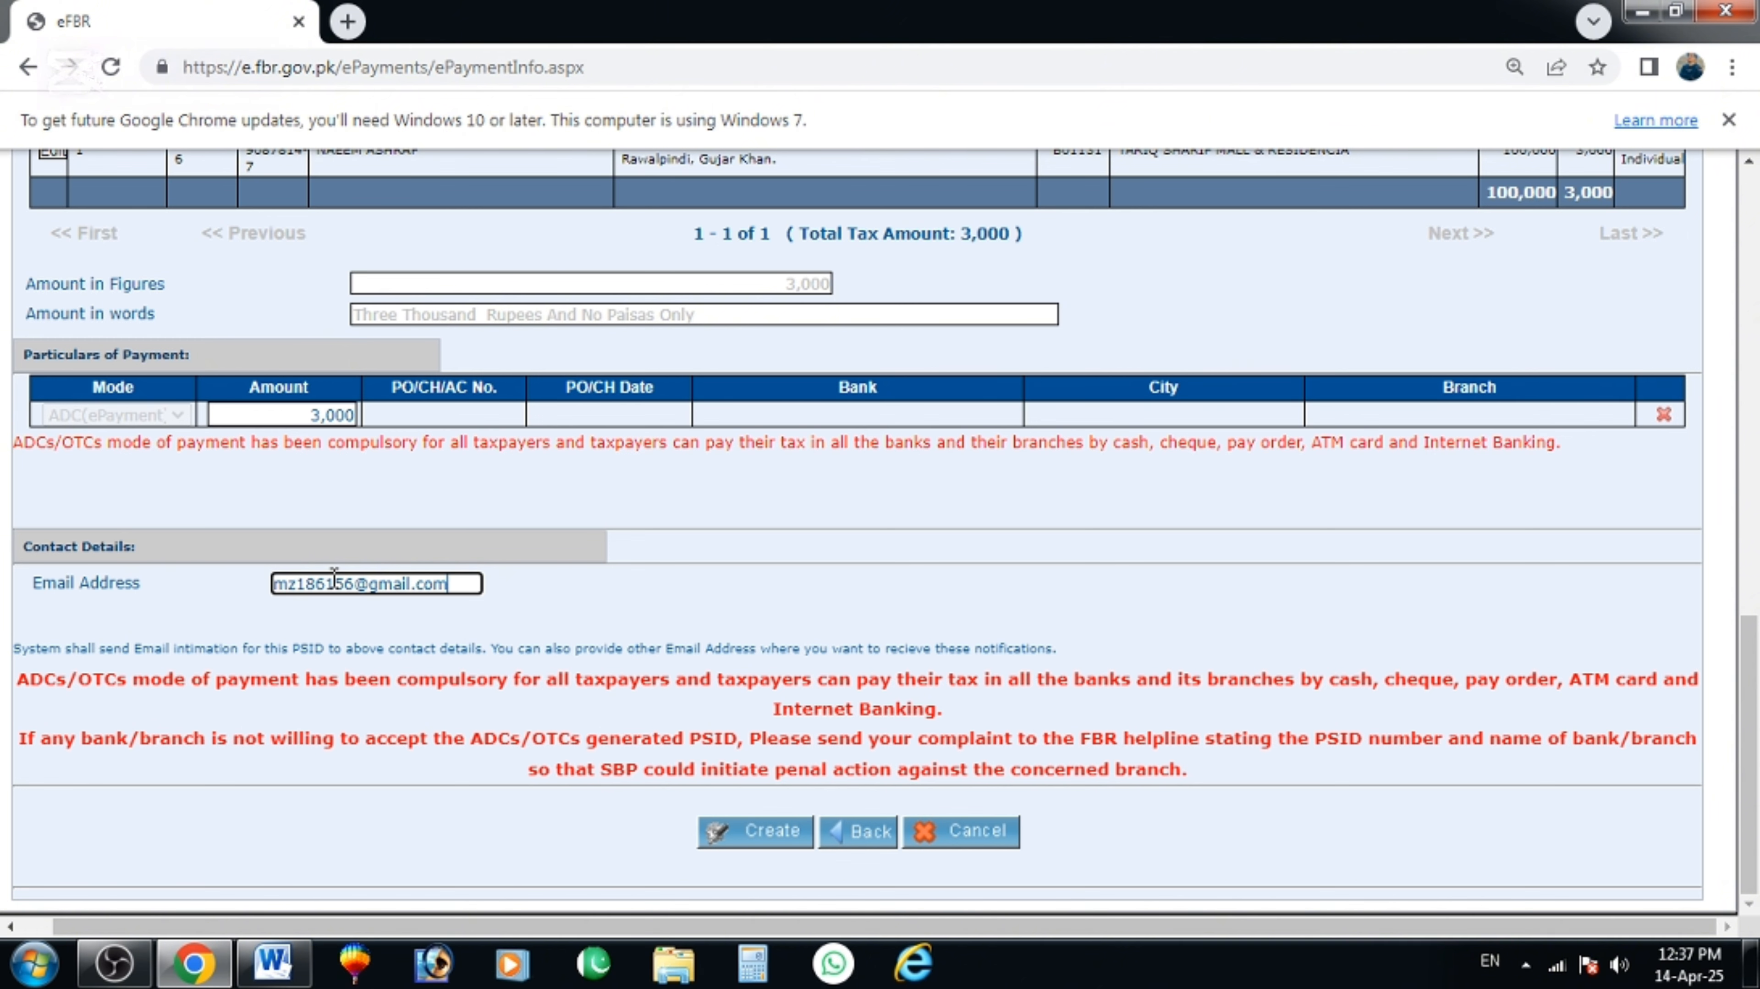
click(760, 831)
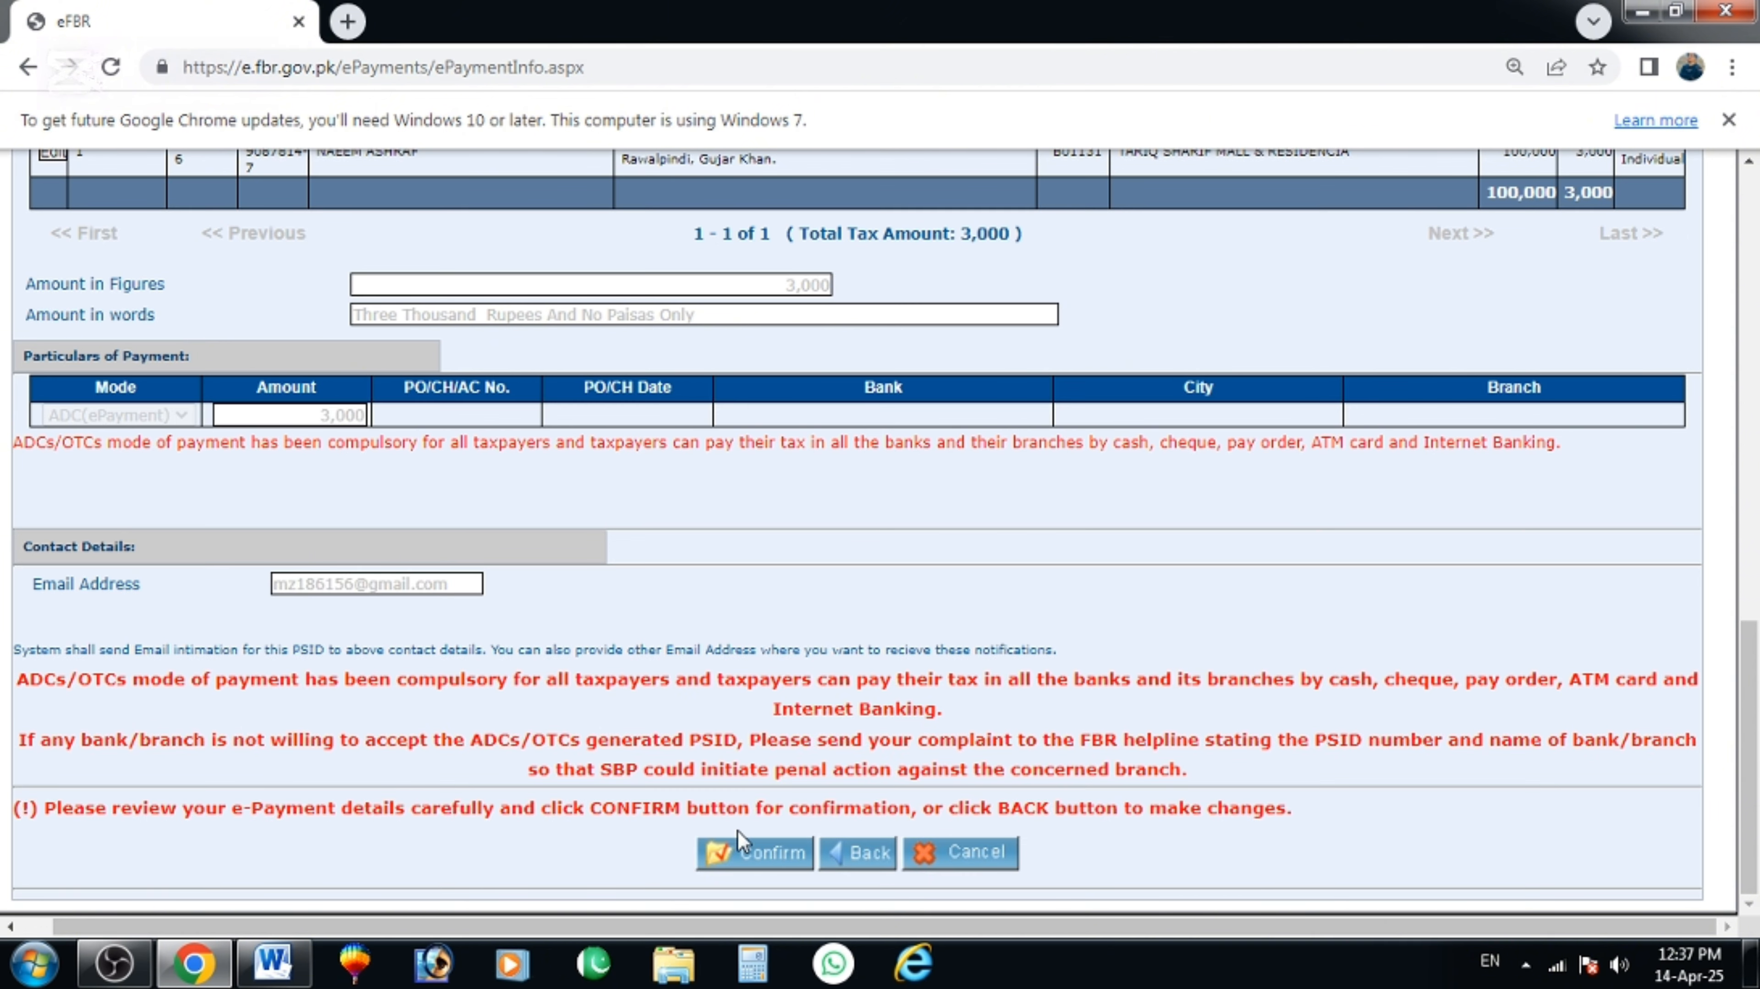
Confirm the slip to get its PSID, then download and review the challan PDF.
click(738, 855)
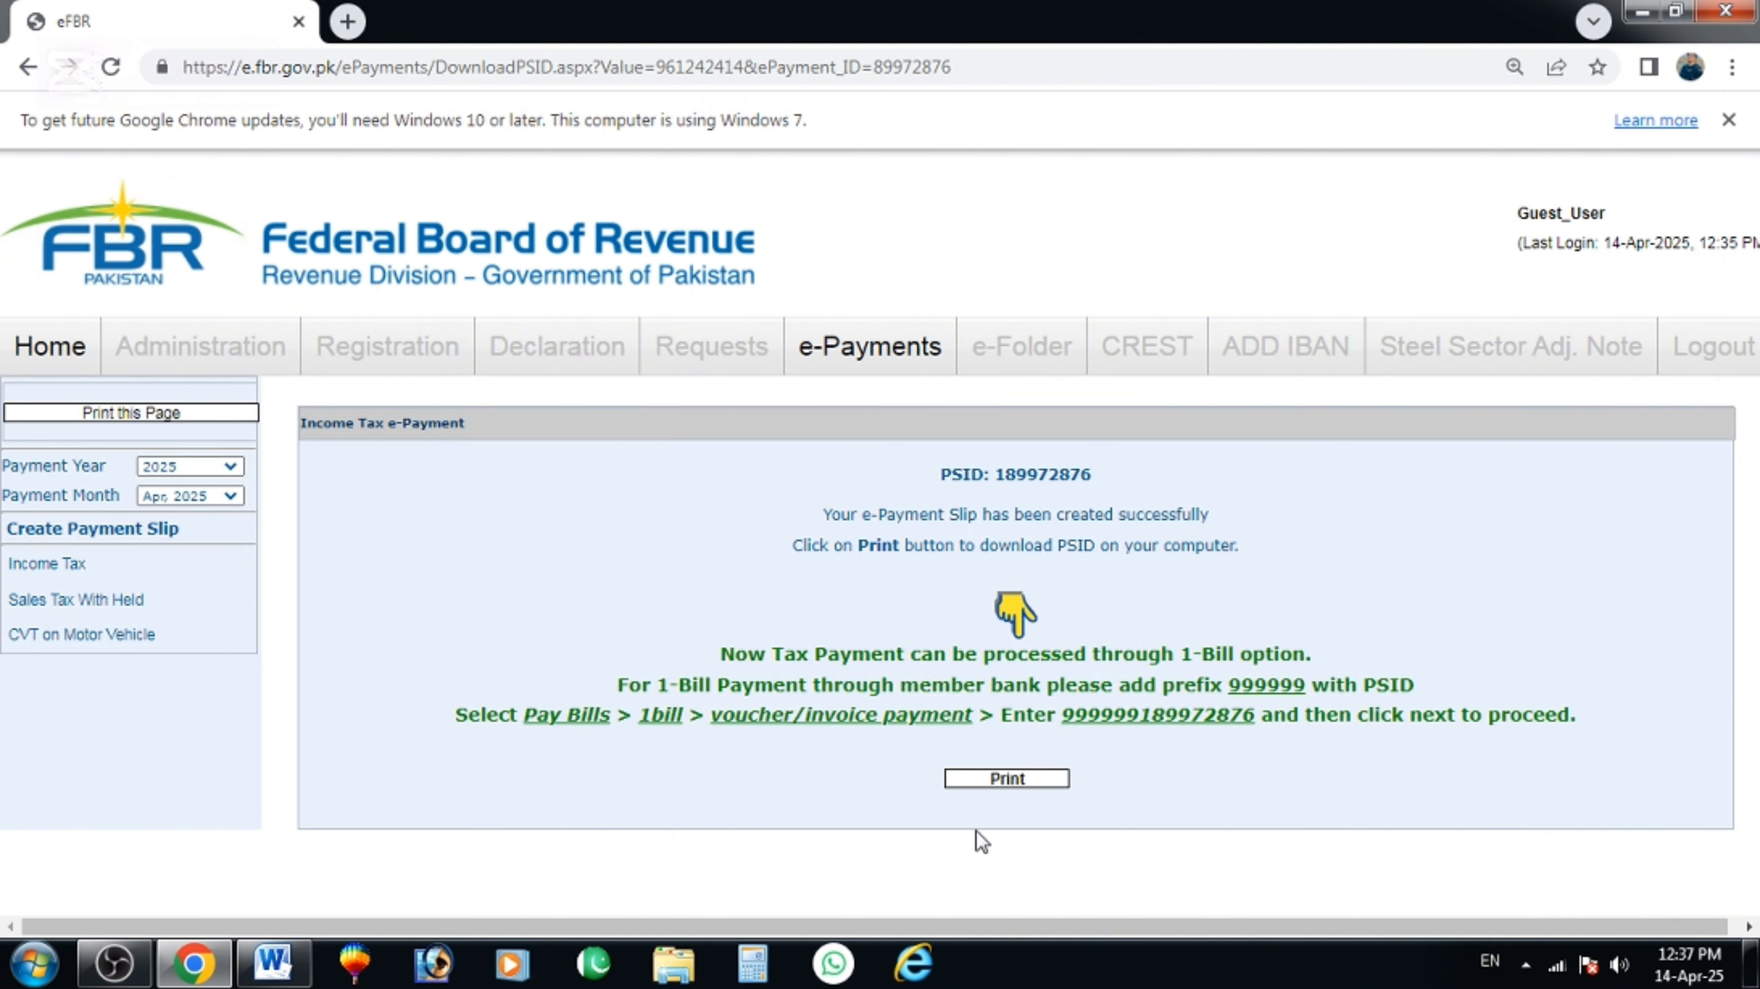
click(1020, 783)
click(124, 901)
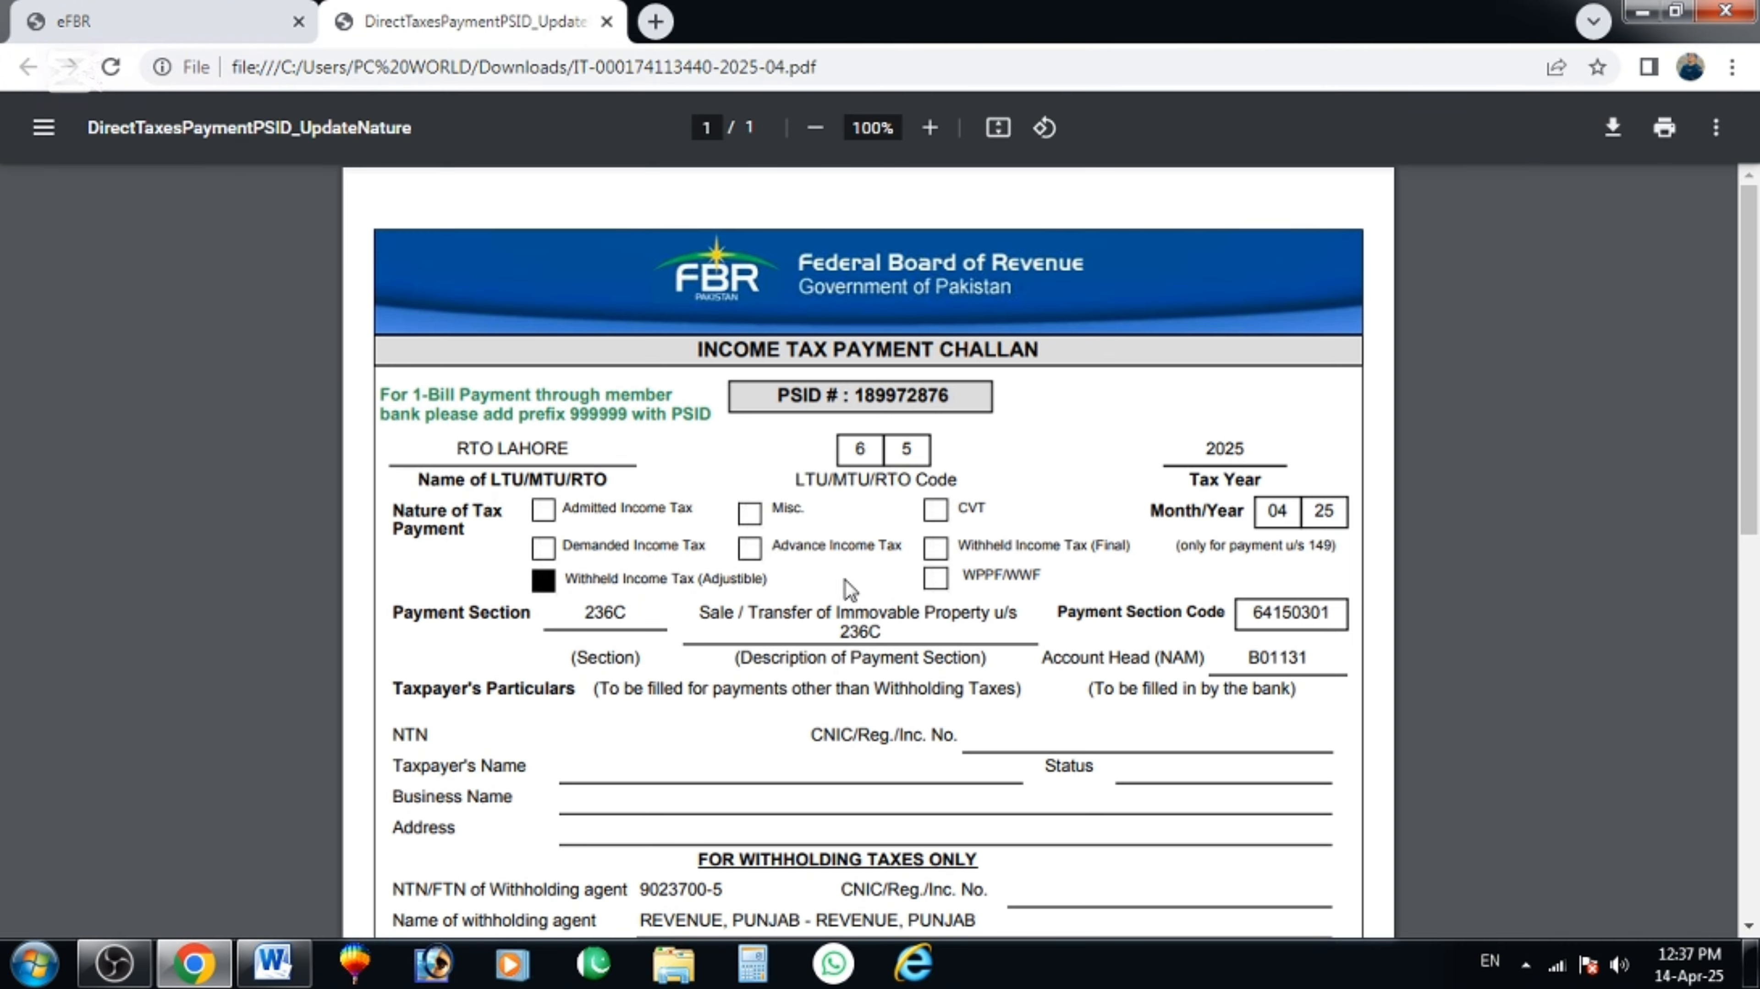
scroll(628, 406, down, 4)
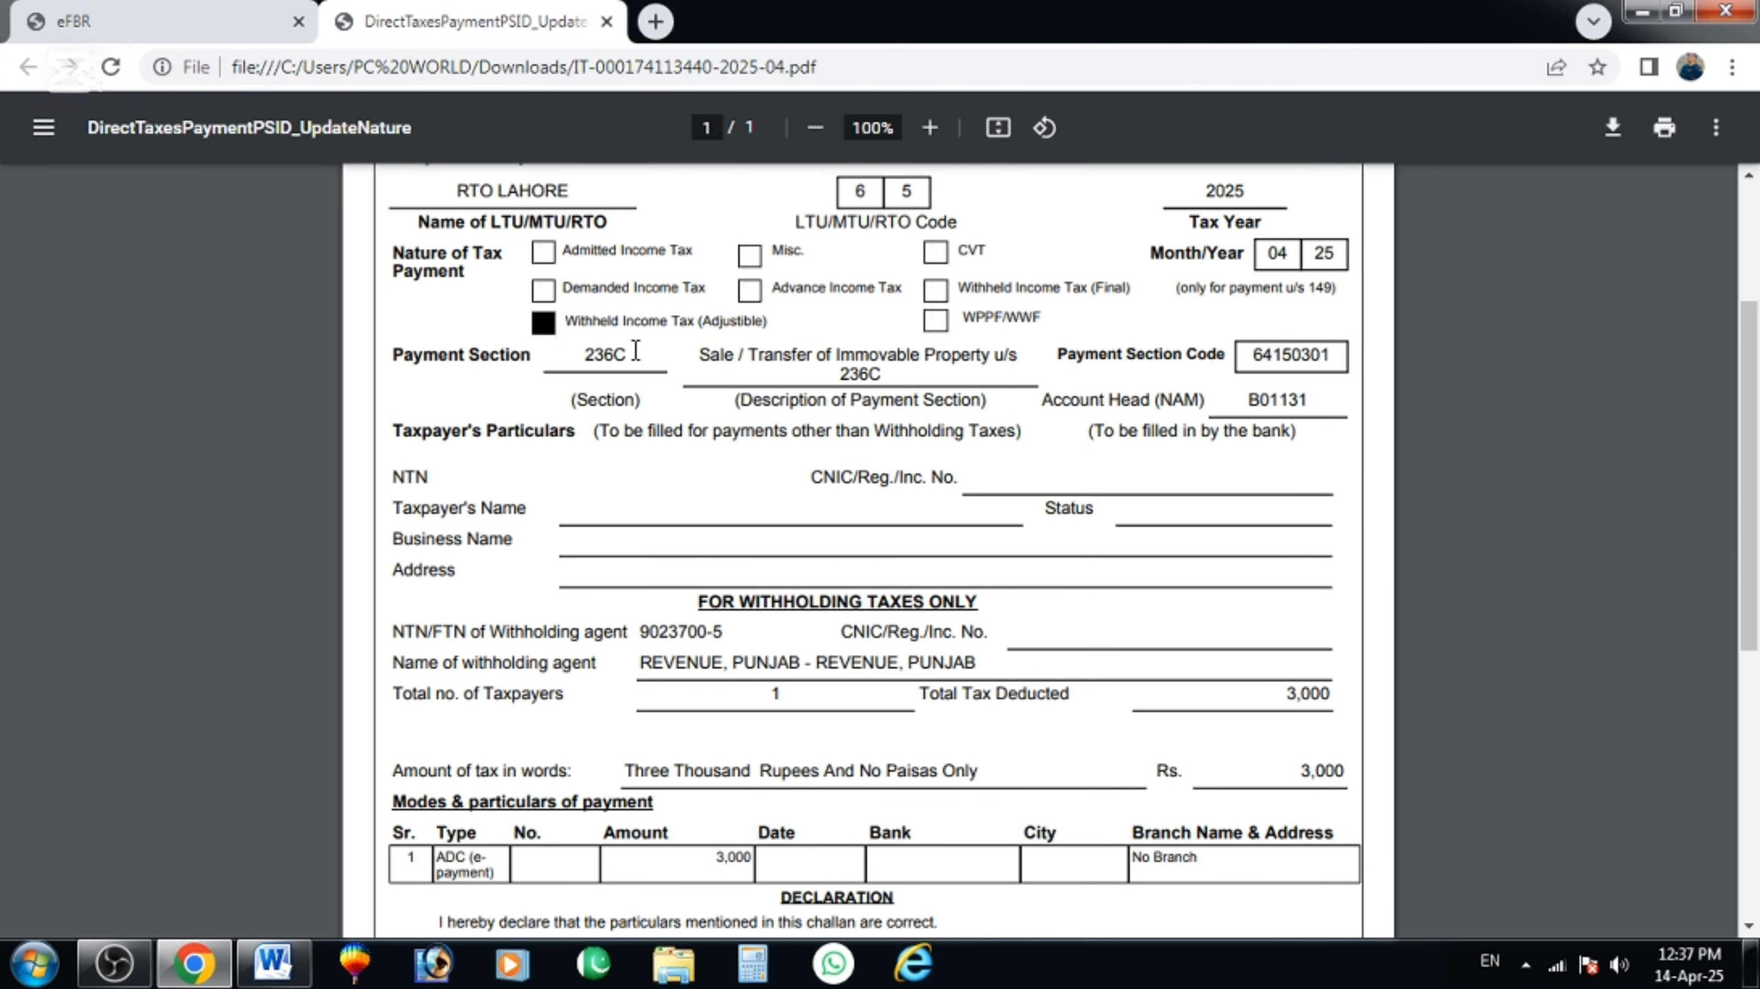
scroll(1014, 507, up, 4)
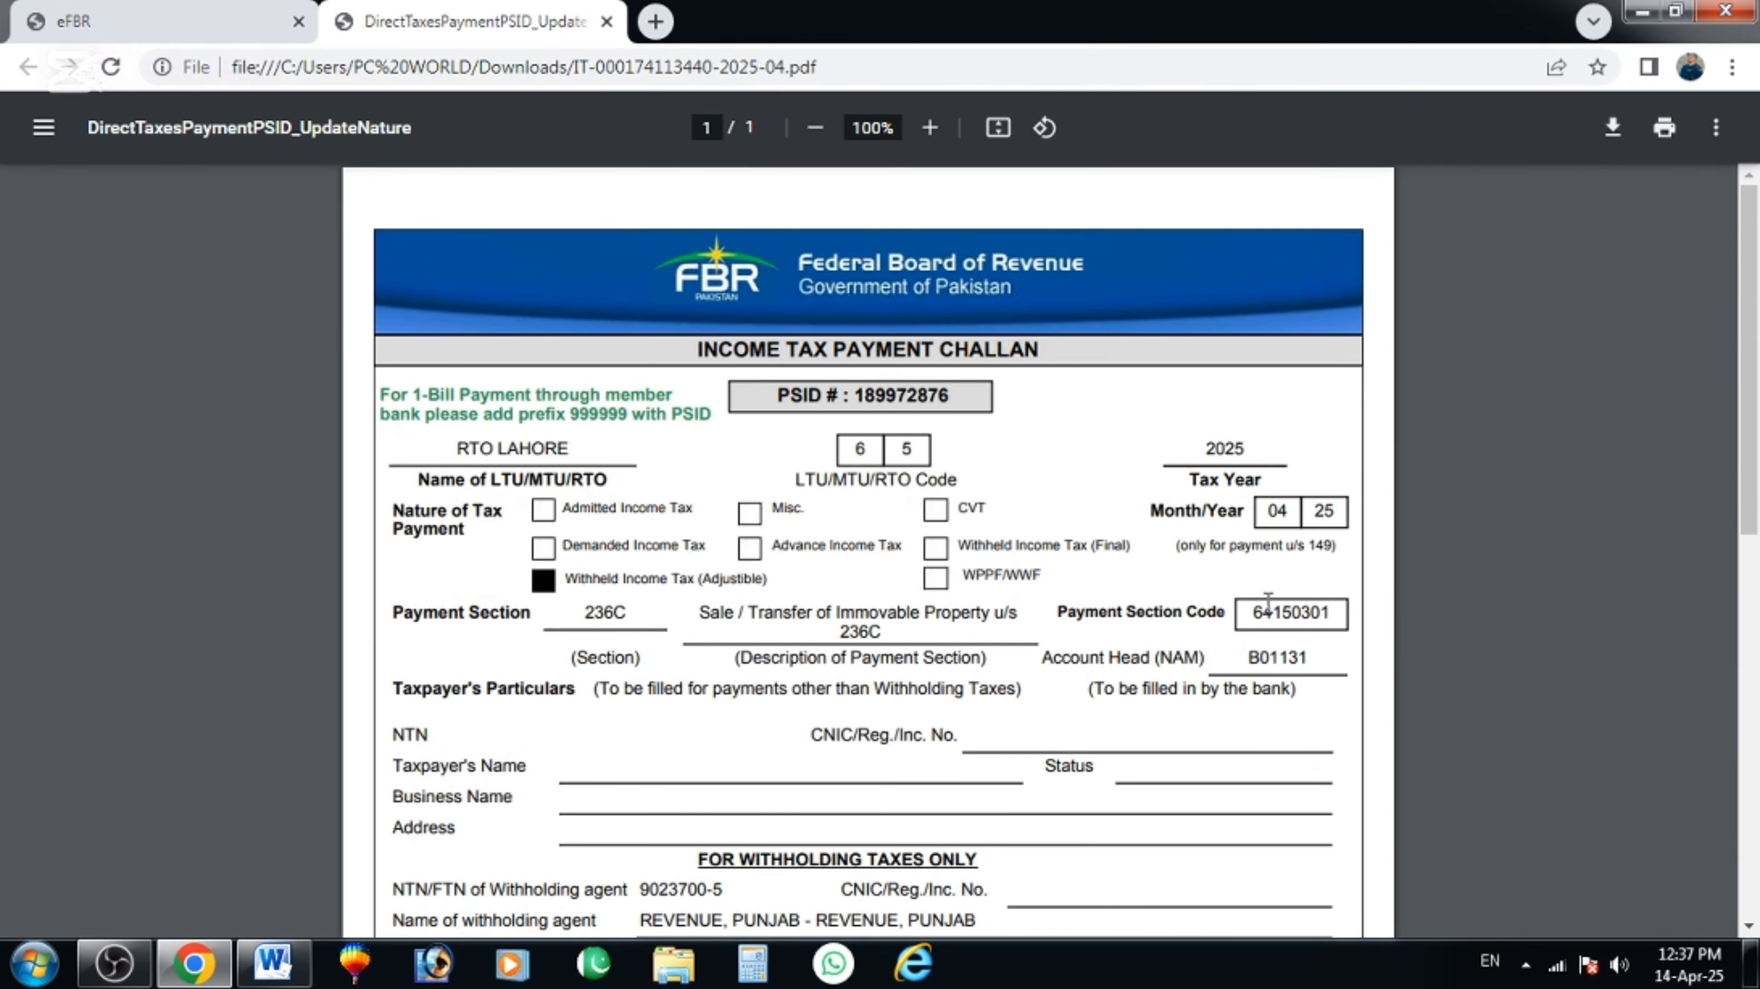
scroll(1034, 607, down, 12)
scroll(959, 629, up, 10)
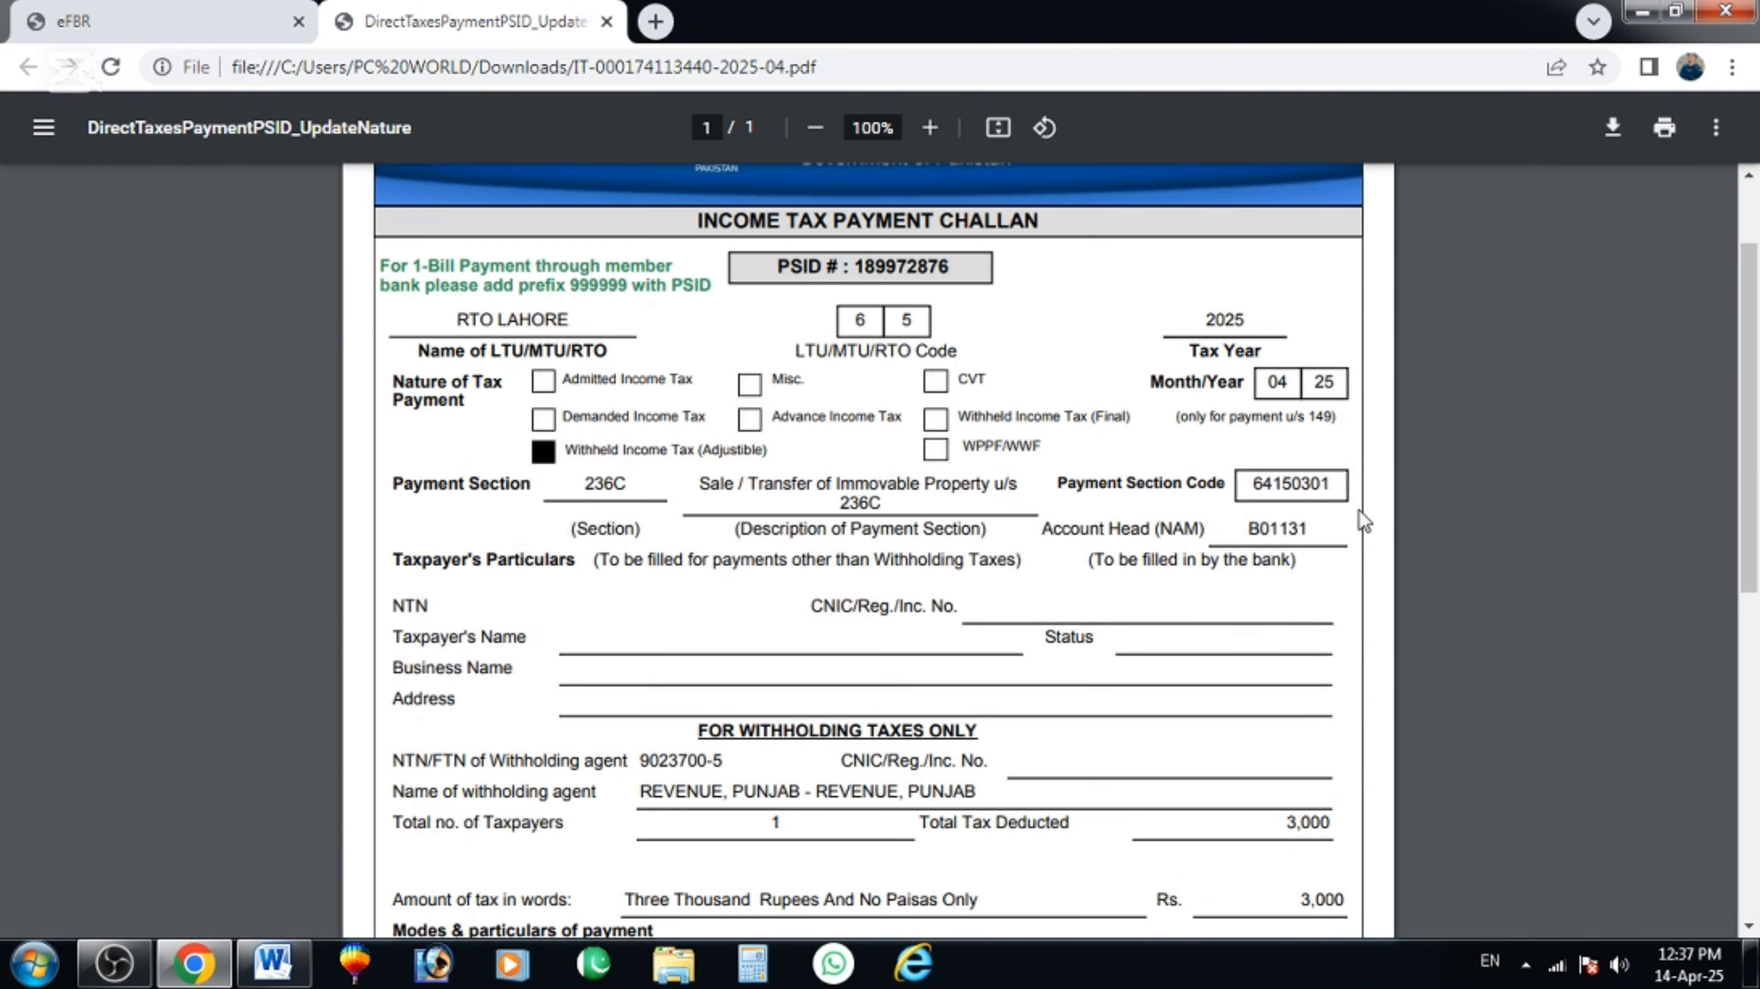
scroll(1049, 572, up, 2)
click(145, 14)
Return to the portal home, reload, and start a new Income Tax e-payment.
click(38, 345)
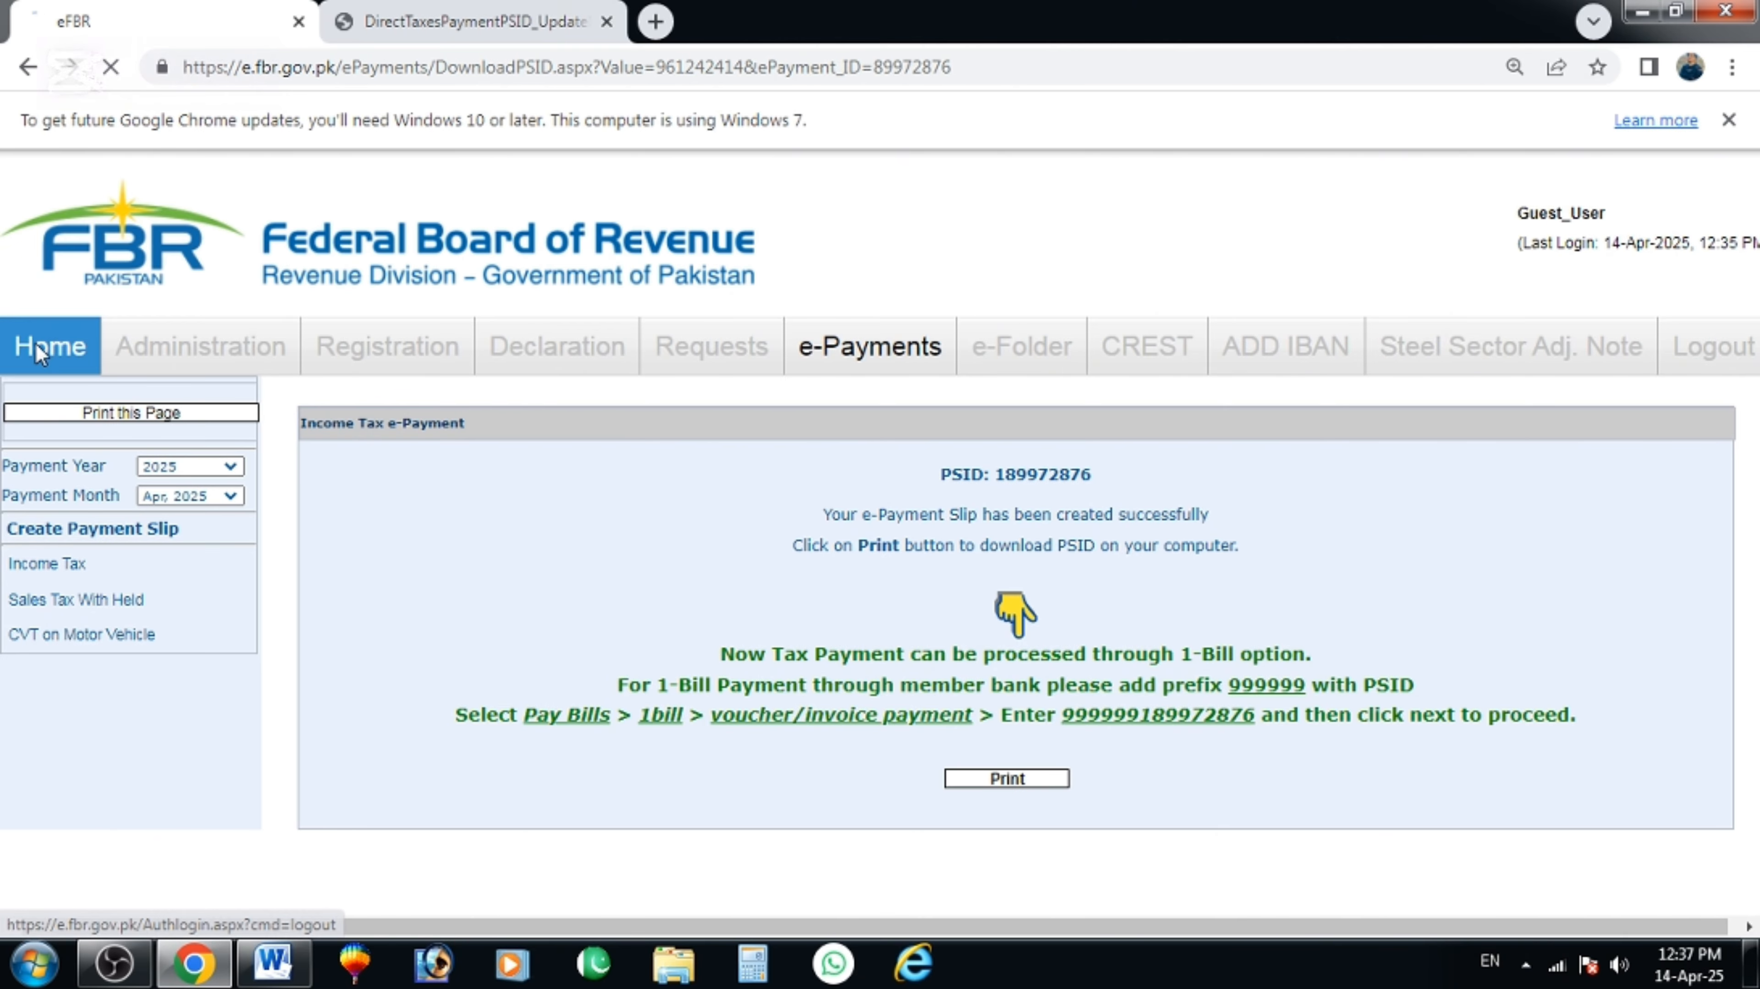
click(576, 698)
scroll(448, 373, down, 5)
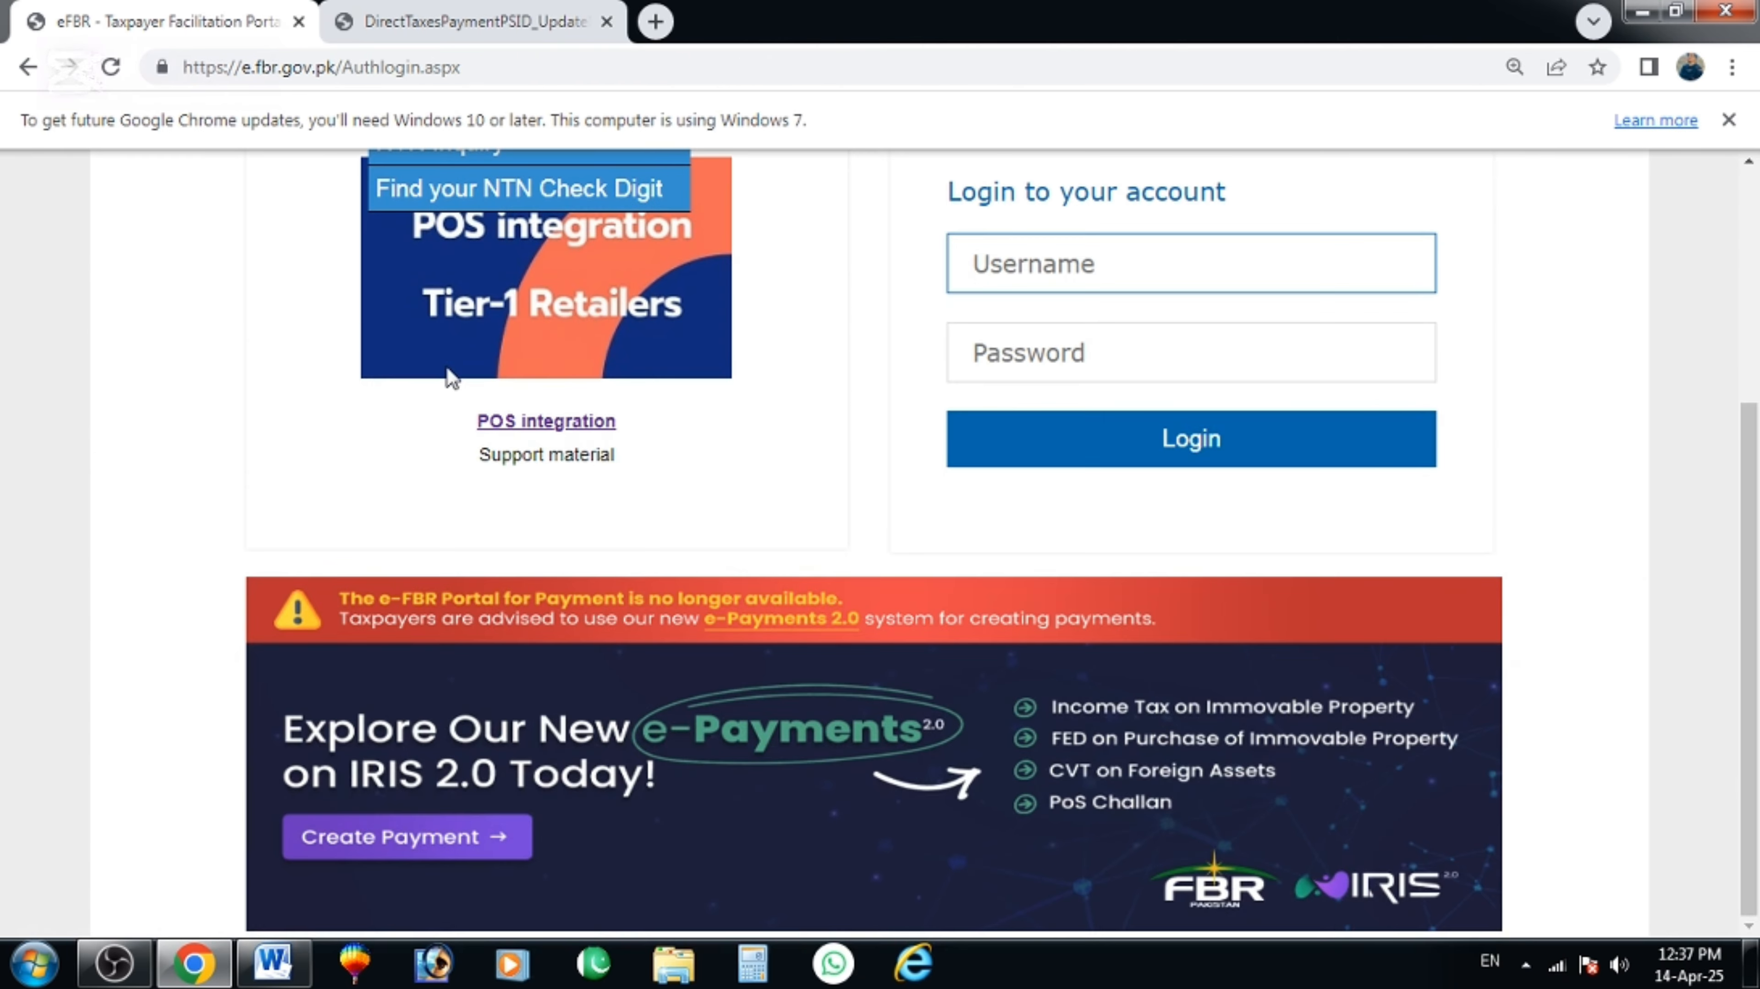
scroll(247, 385, up, 3)
mouse_move(262, 378)
click(263, 415)
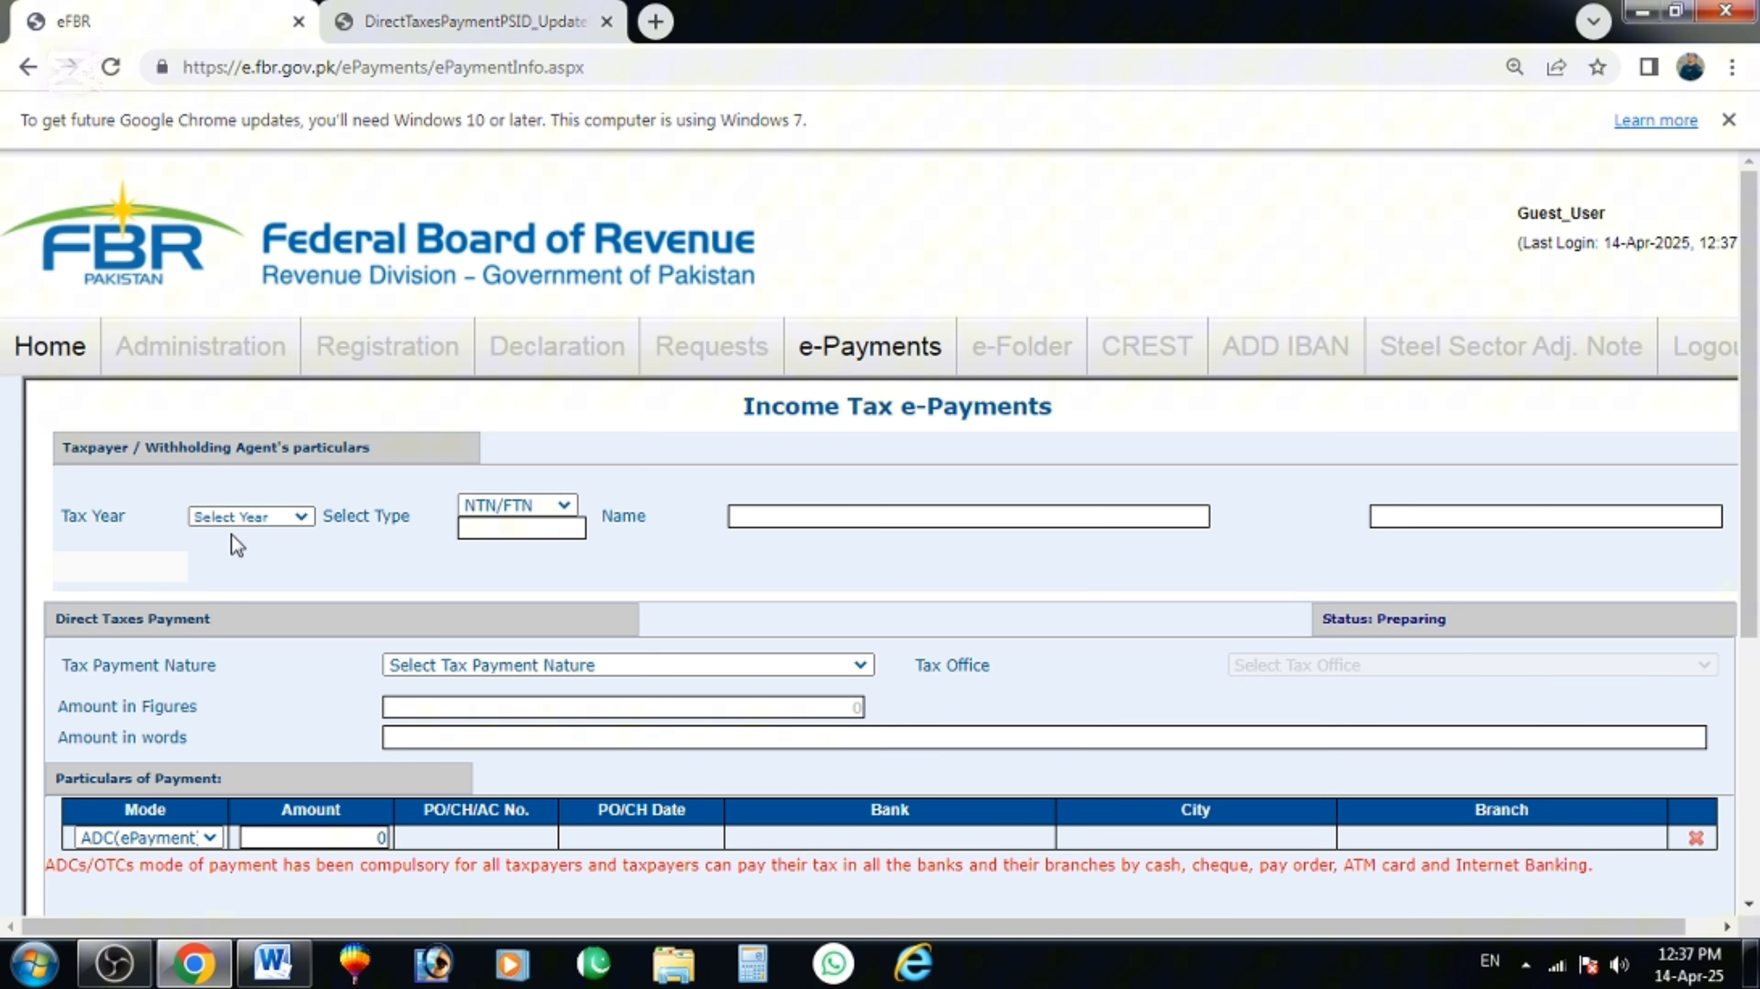
Set tax year 2025, the suggested NTN, REVENUE, PUNJAB branch and Withheld Income Tax (Adjustable).
click(249, 516)
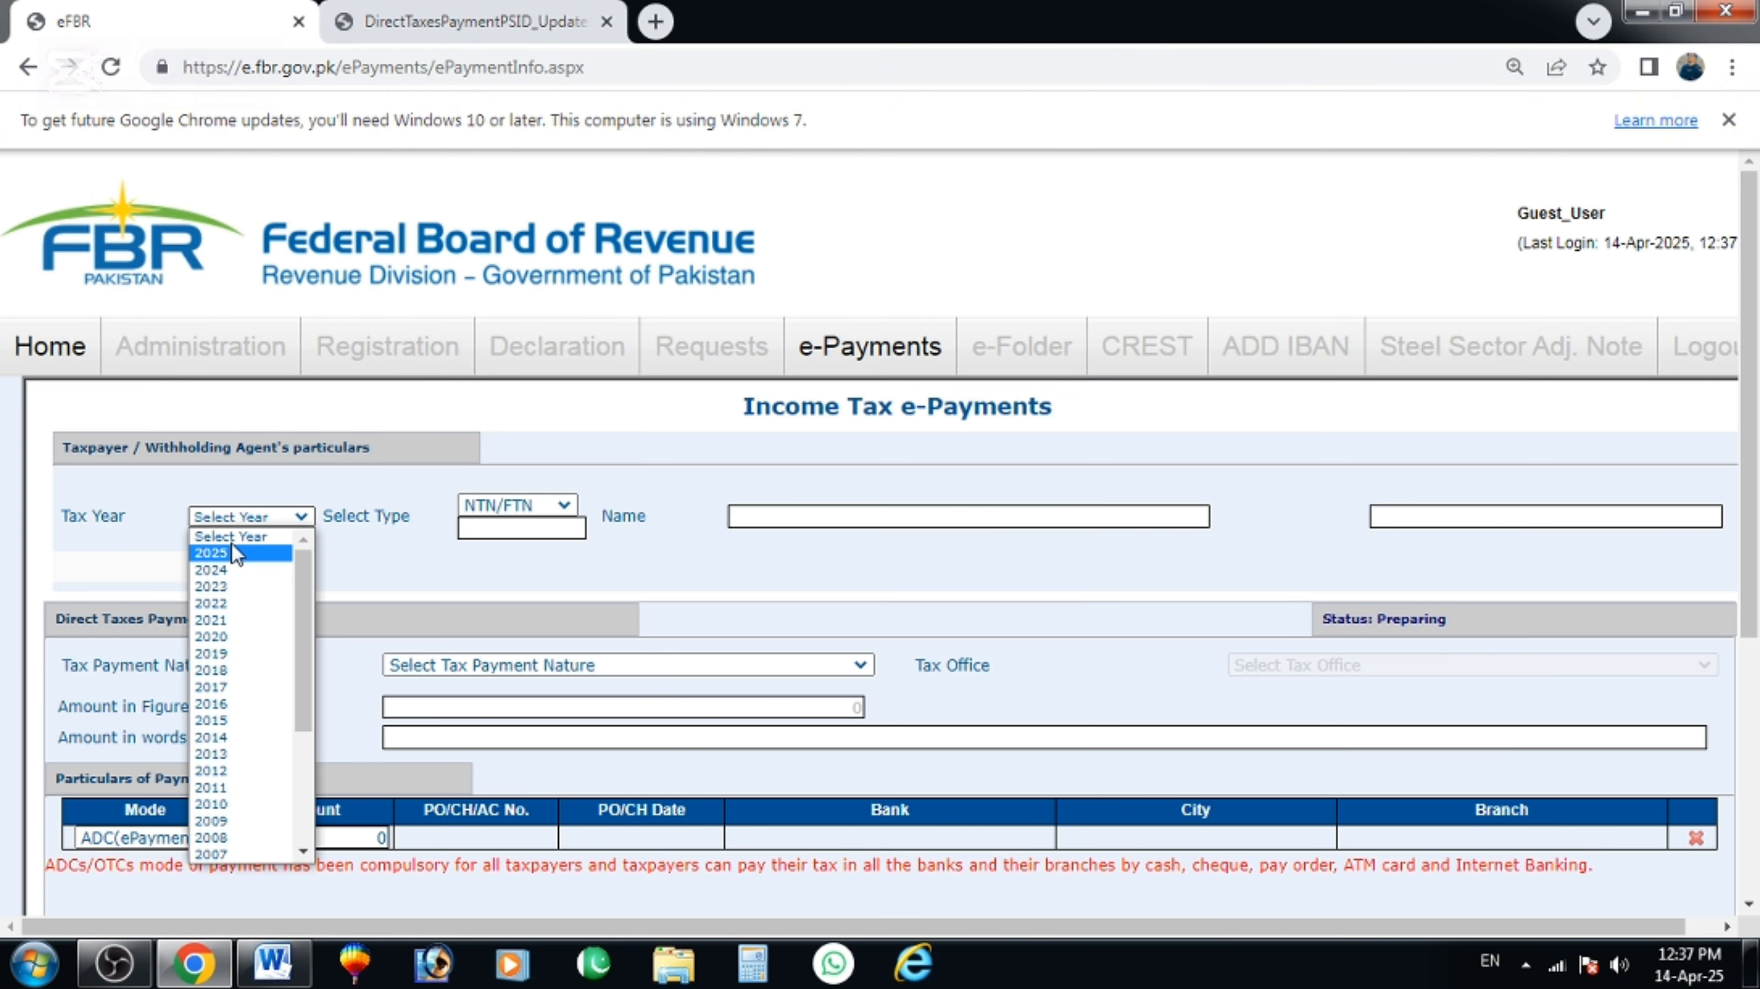
click(228, 551)
click(522, 528)
click(590, 585)
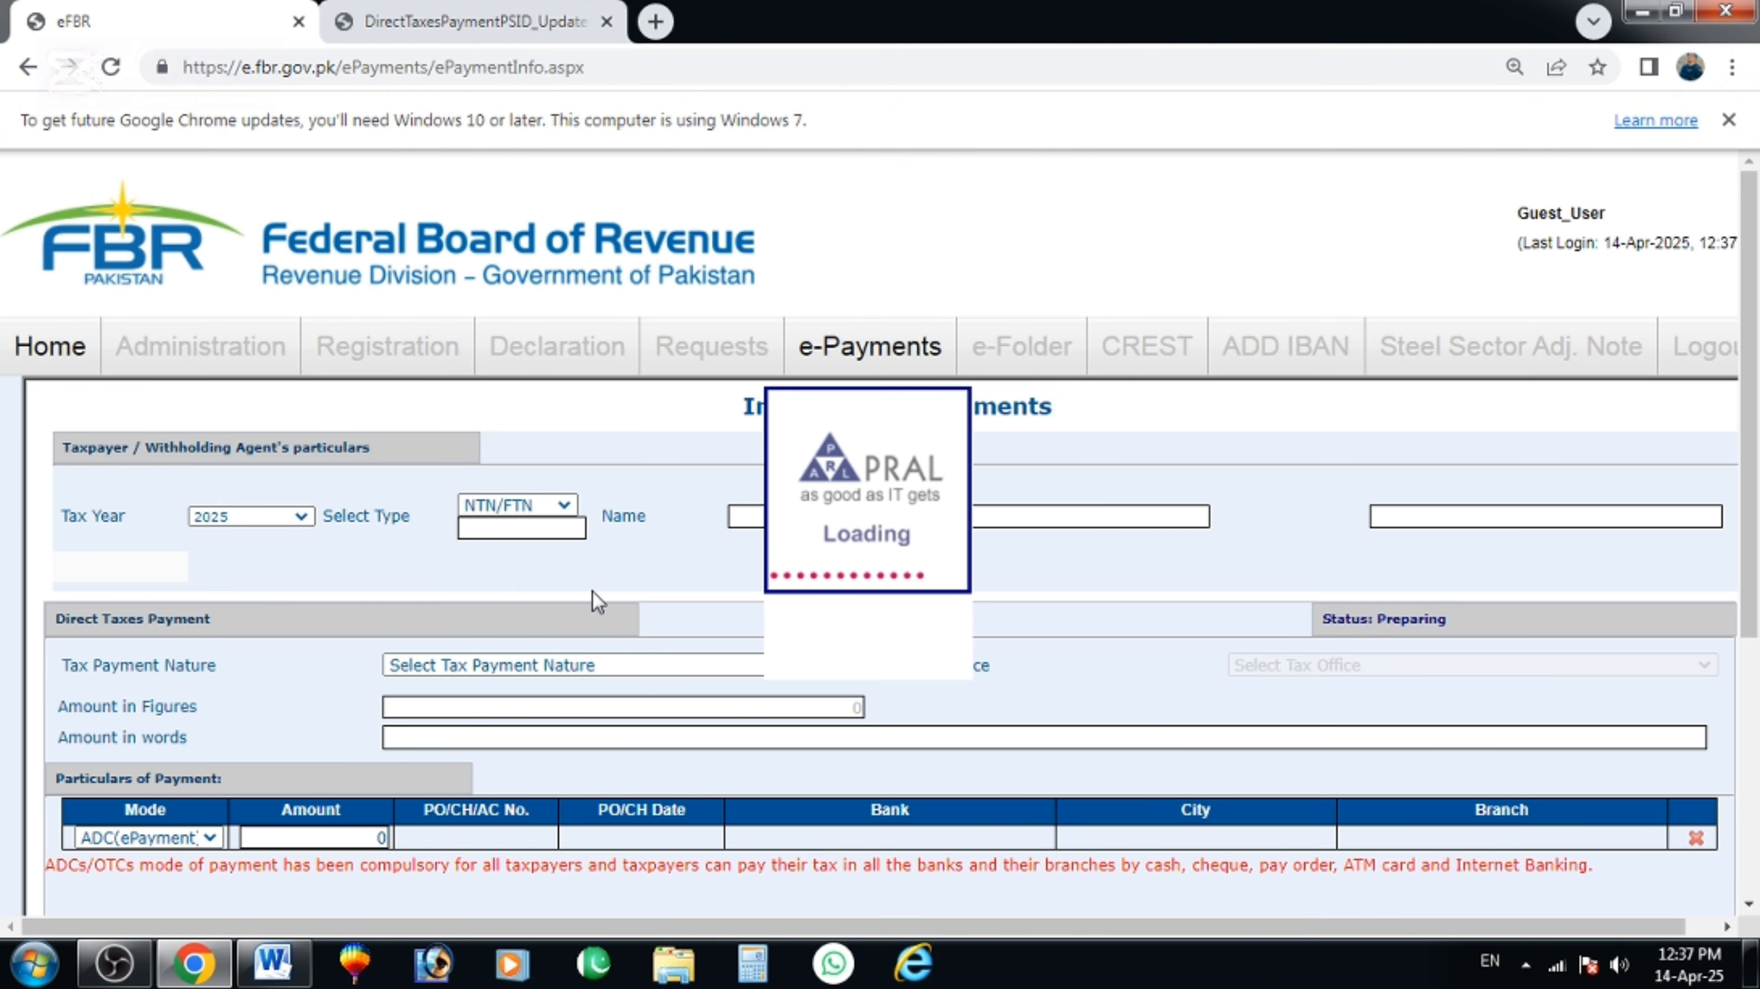
click(1454, 519)
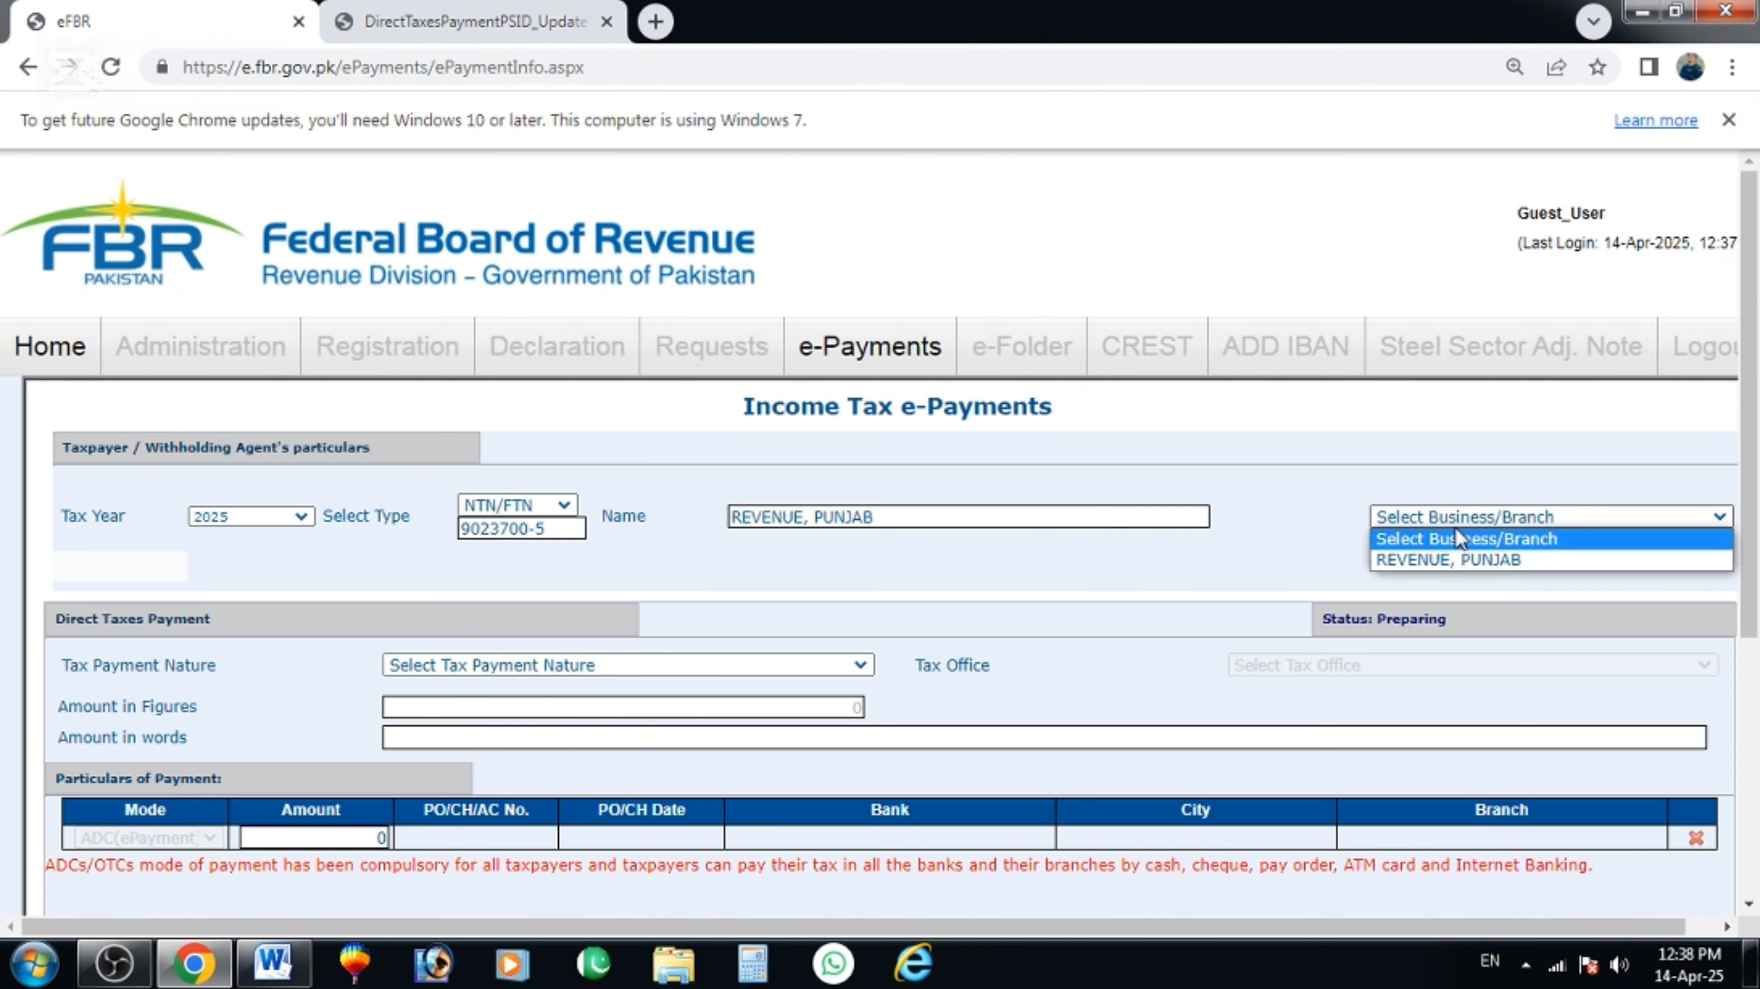
click(1450, 558)
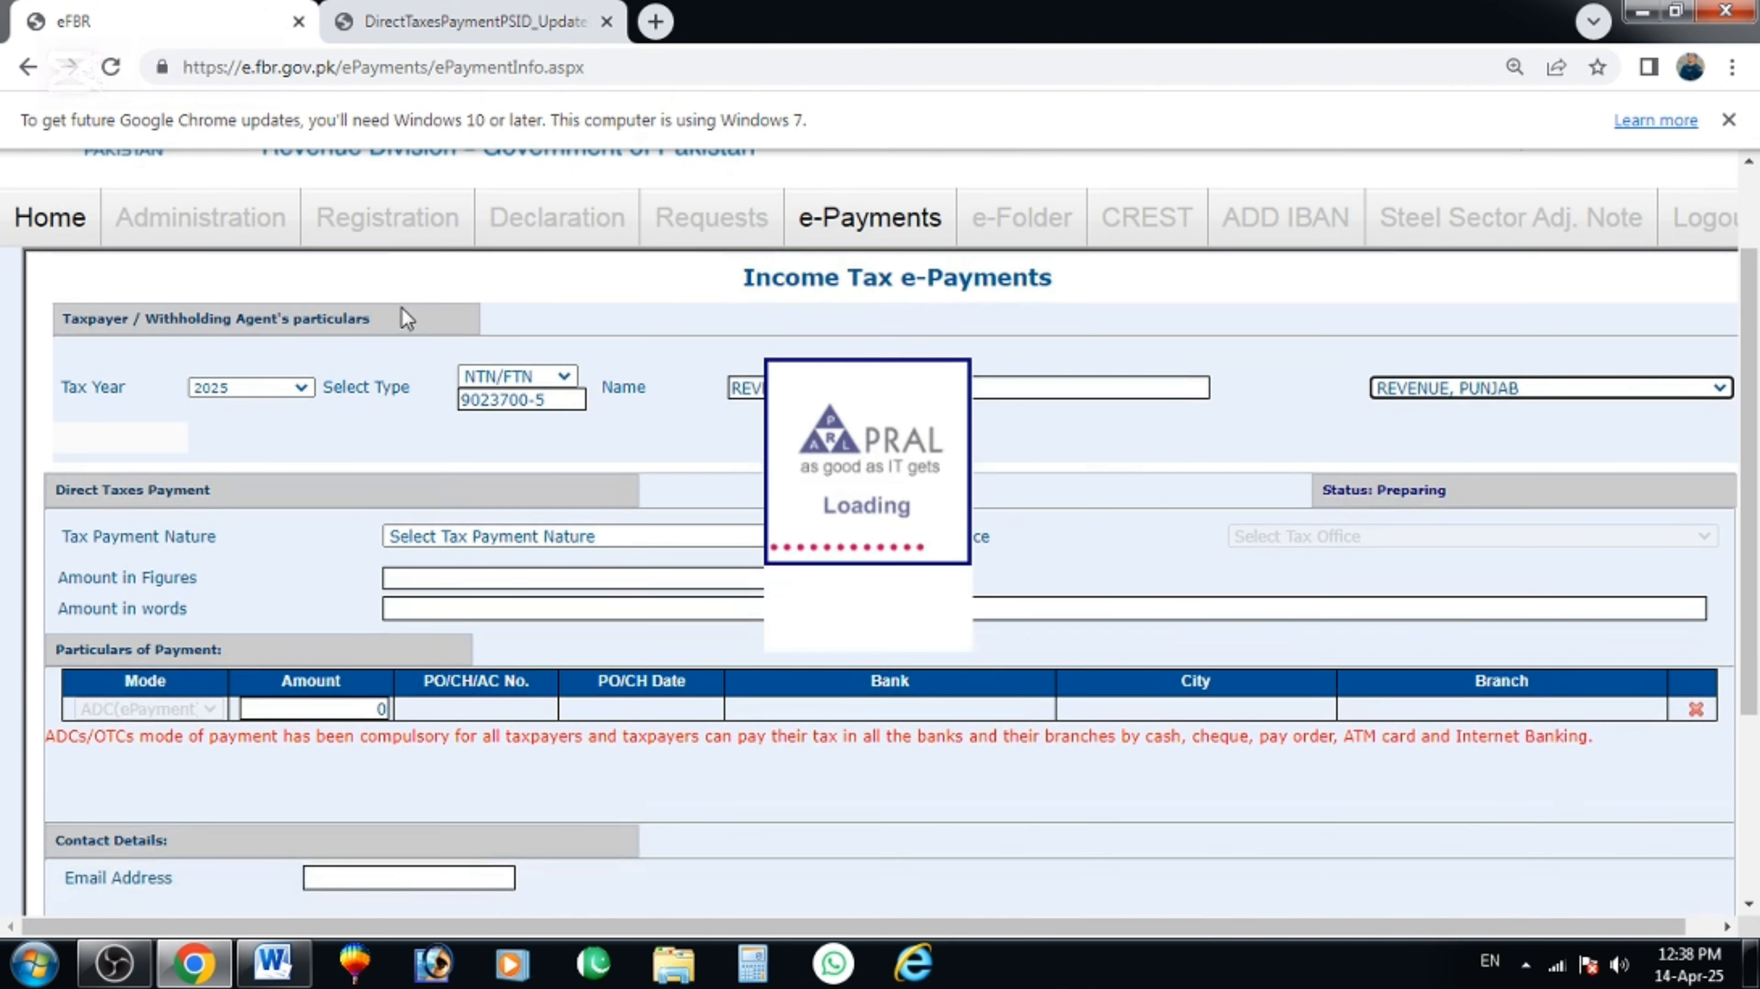
click(442, 538)
click(487, 594)
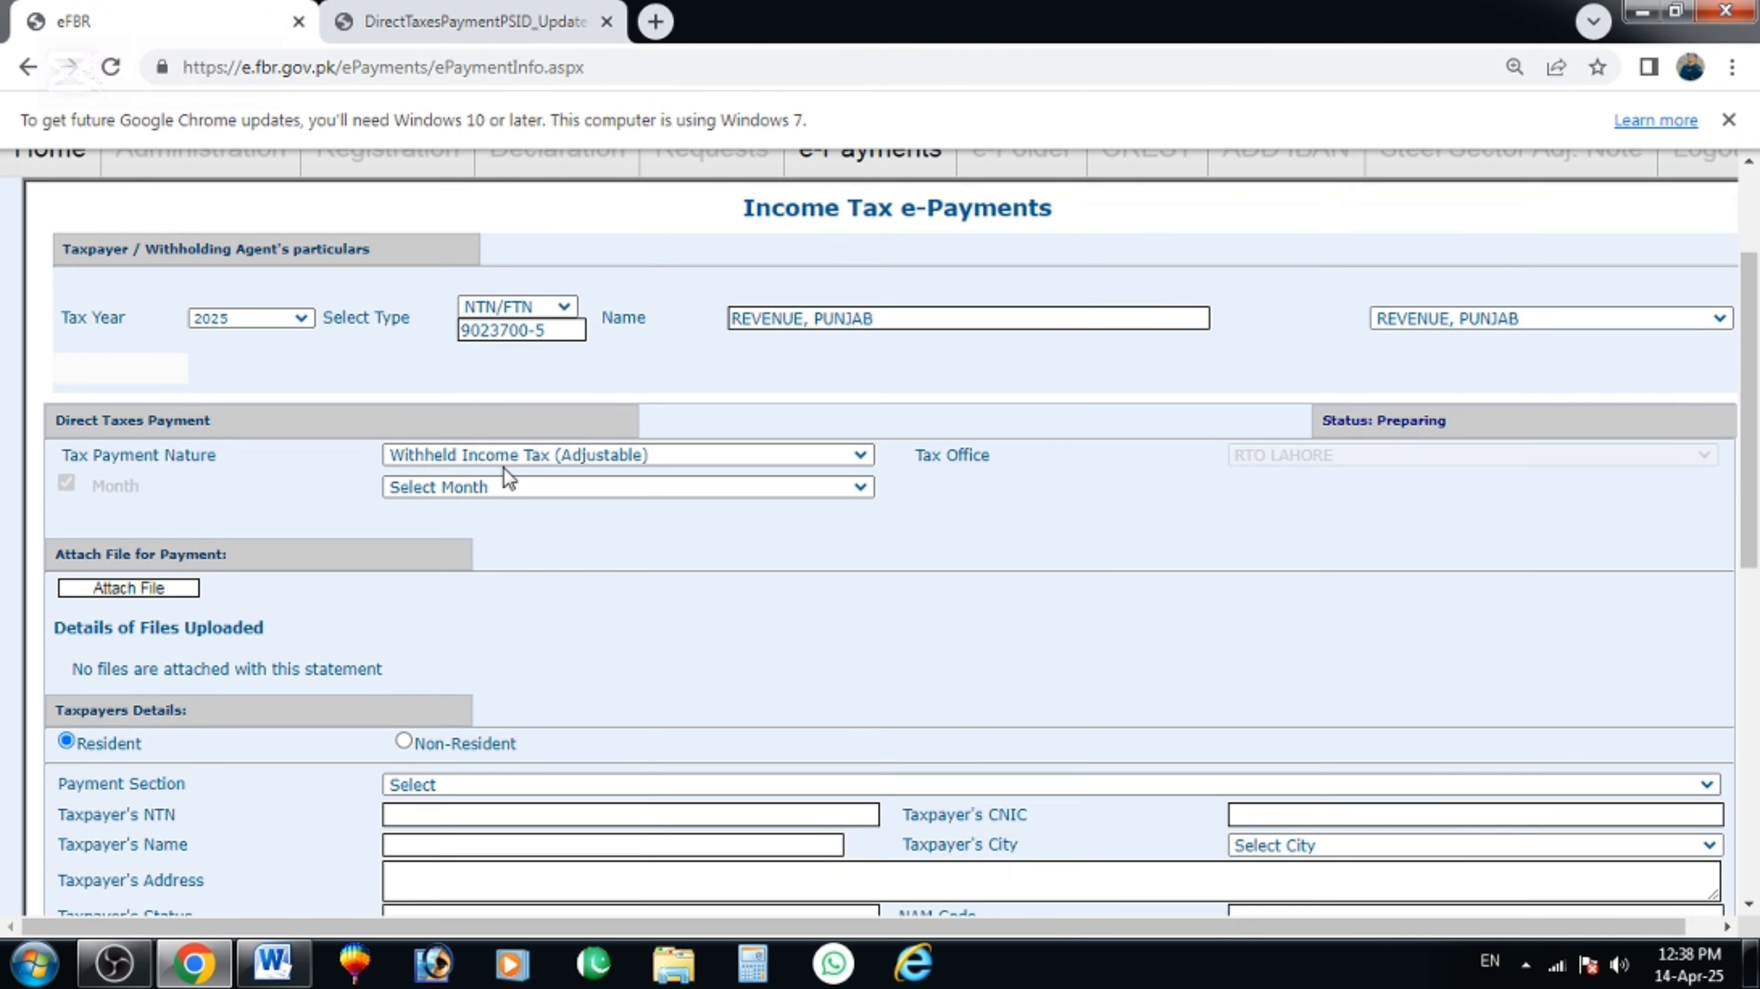
Choose payment month April and payment section 236K, then begin the taxpayer's CNIC.
click(439, 429)
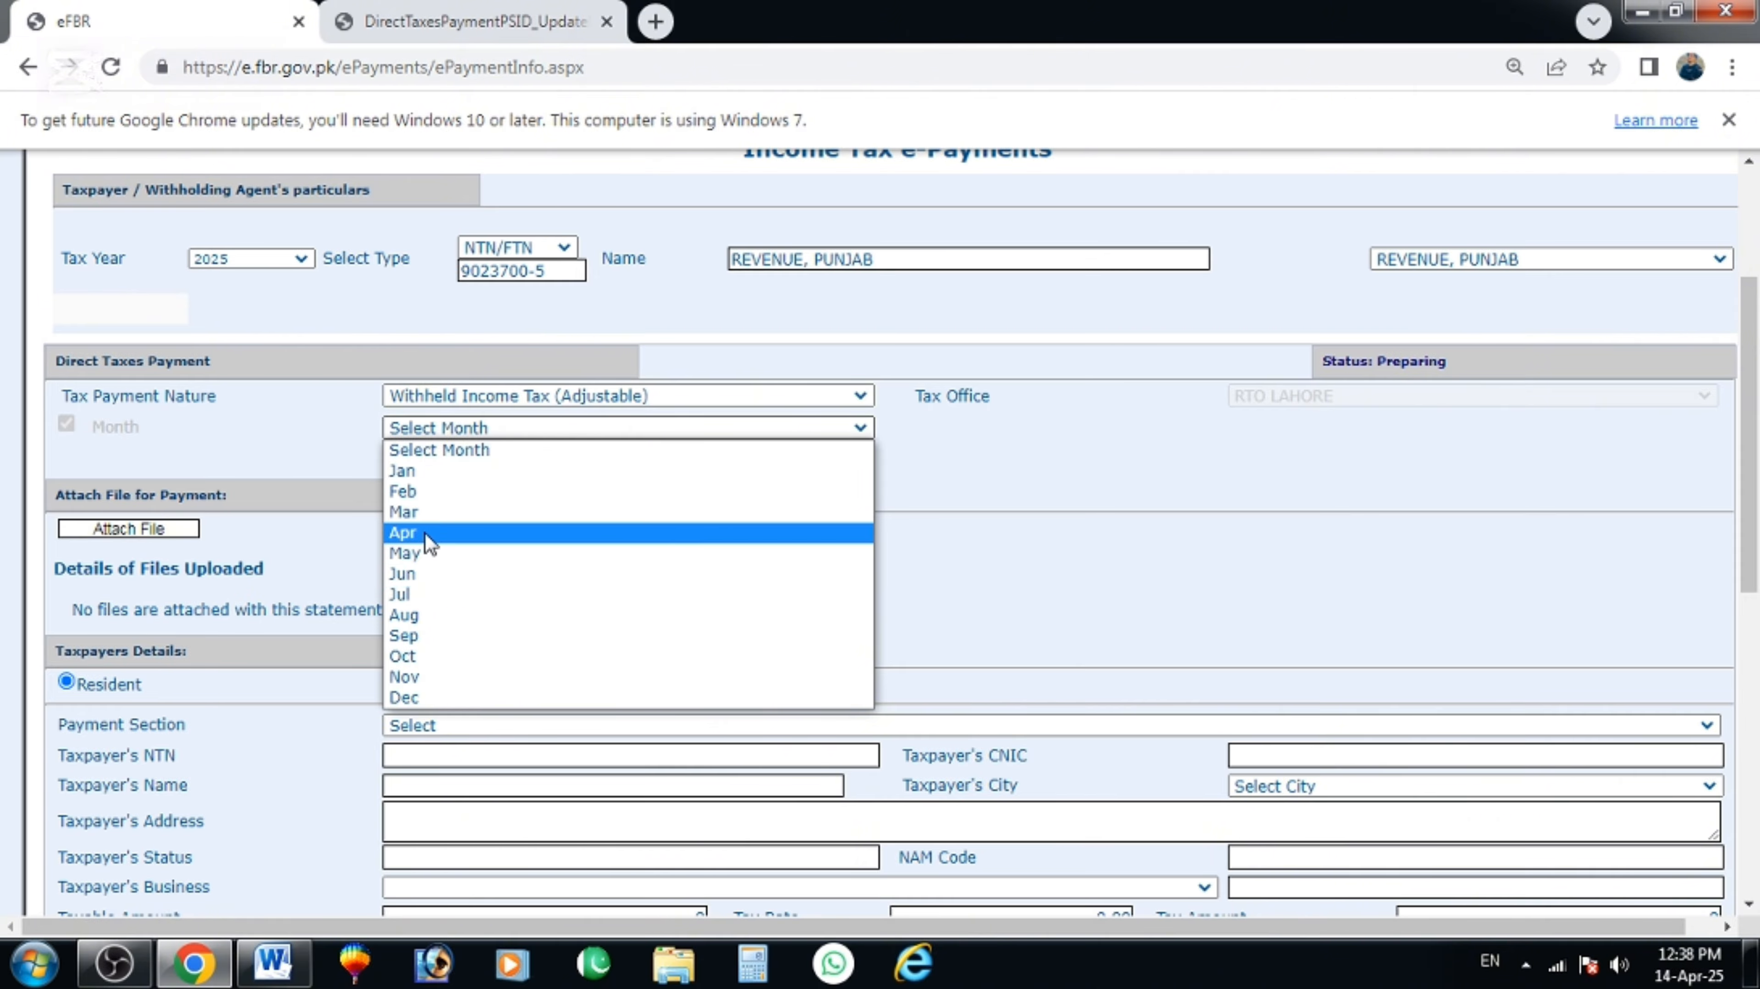
click(404, 532)
scroll(484, 485, down, 3)
click(432, 468)
scroll(639, 512, down, 10)
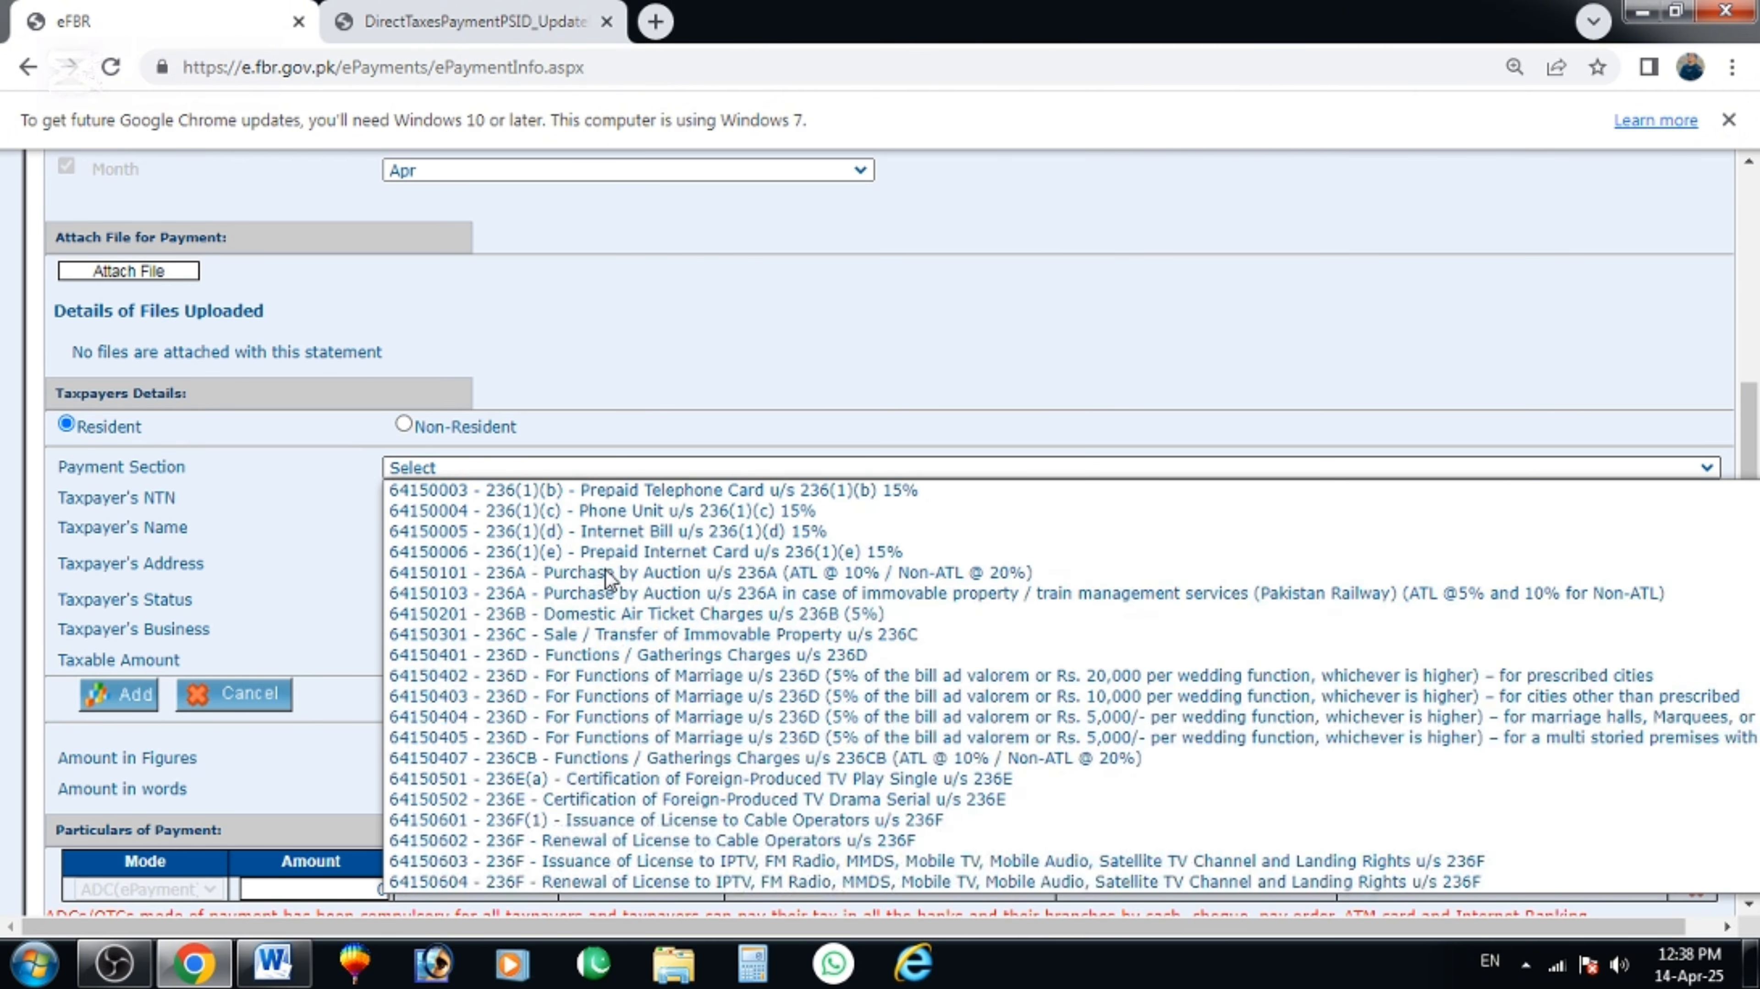
click(596, 551)
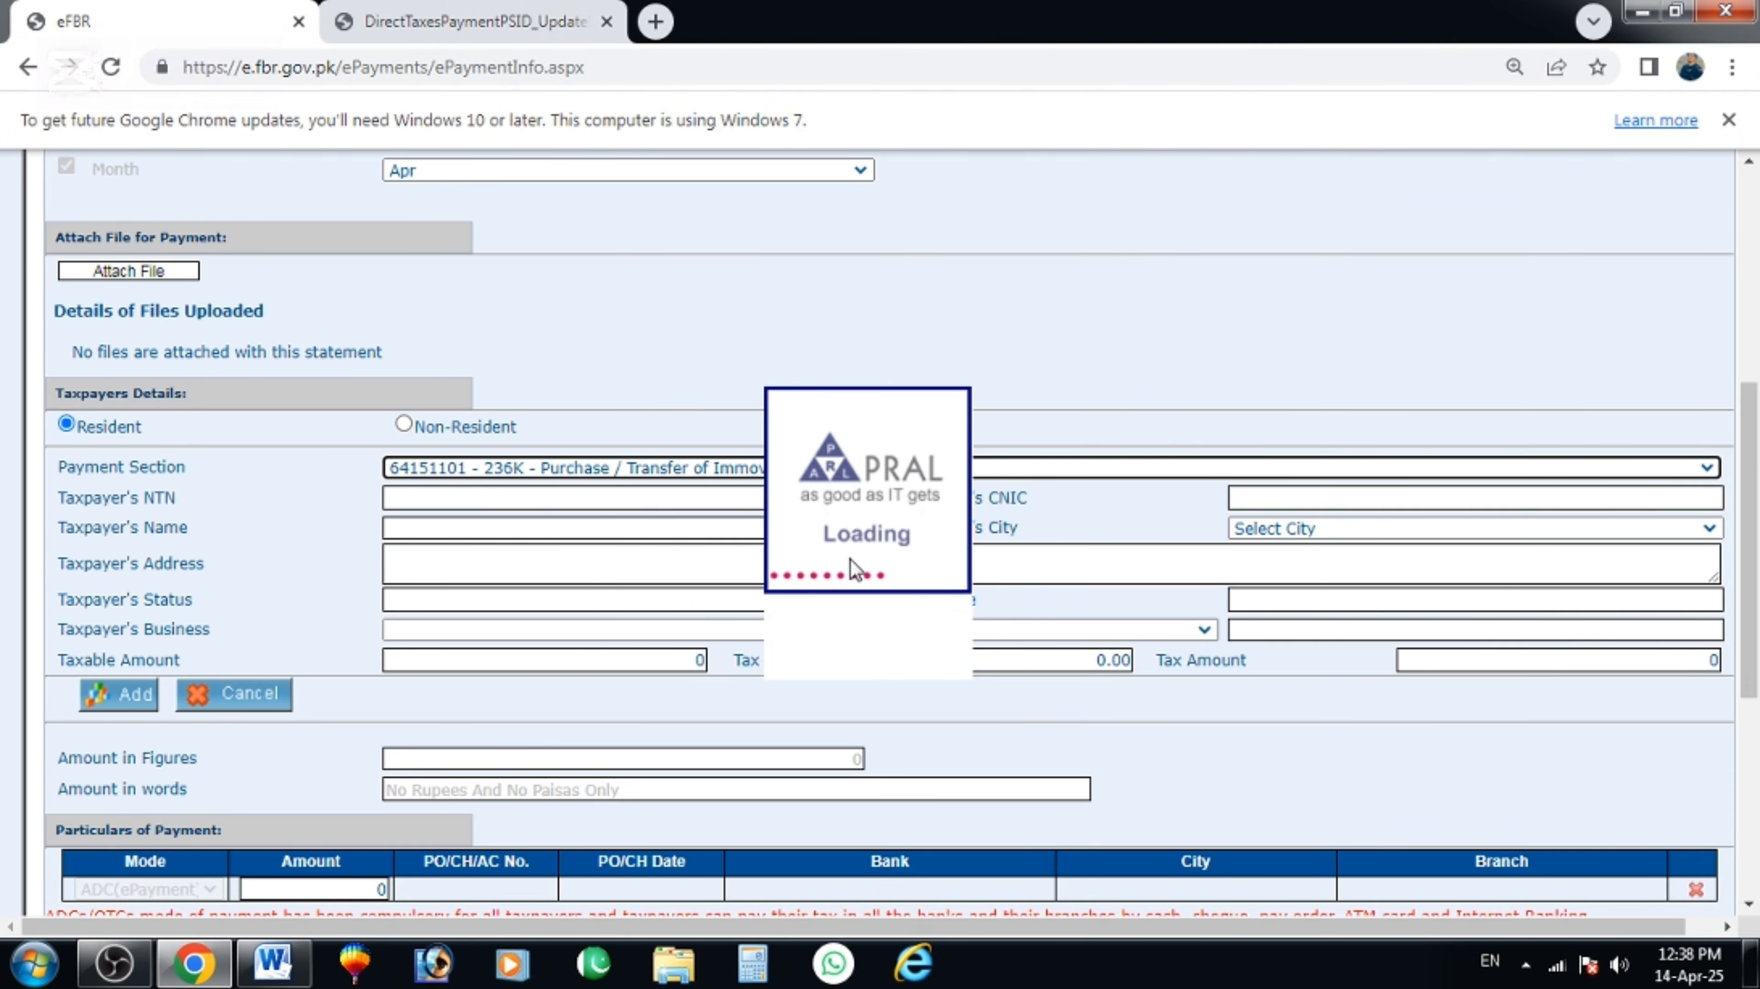
click(1273, 493)
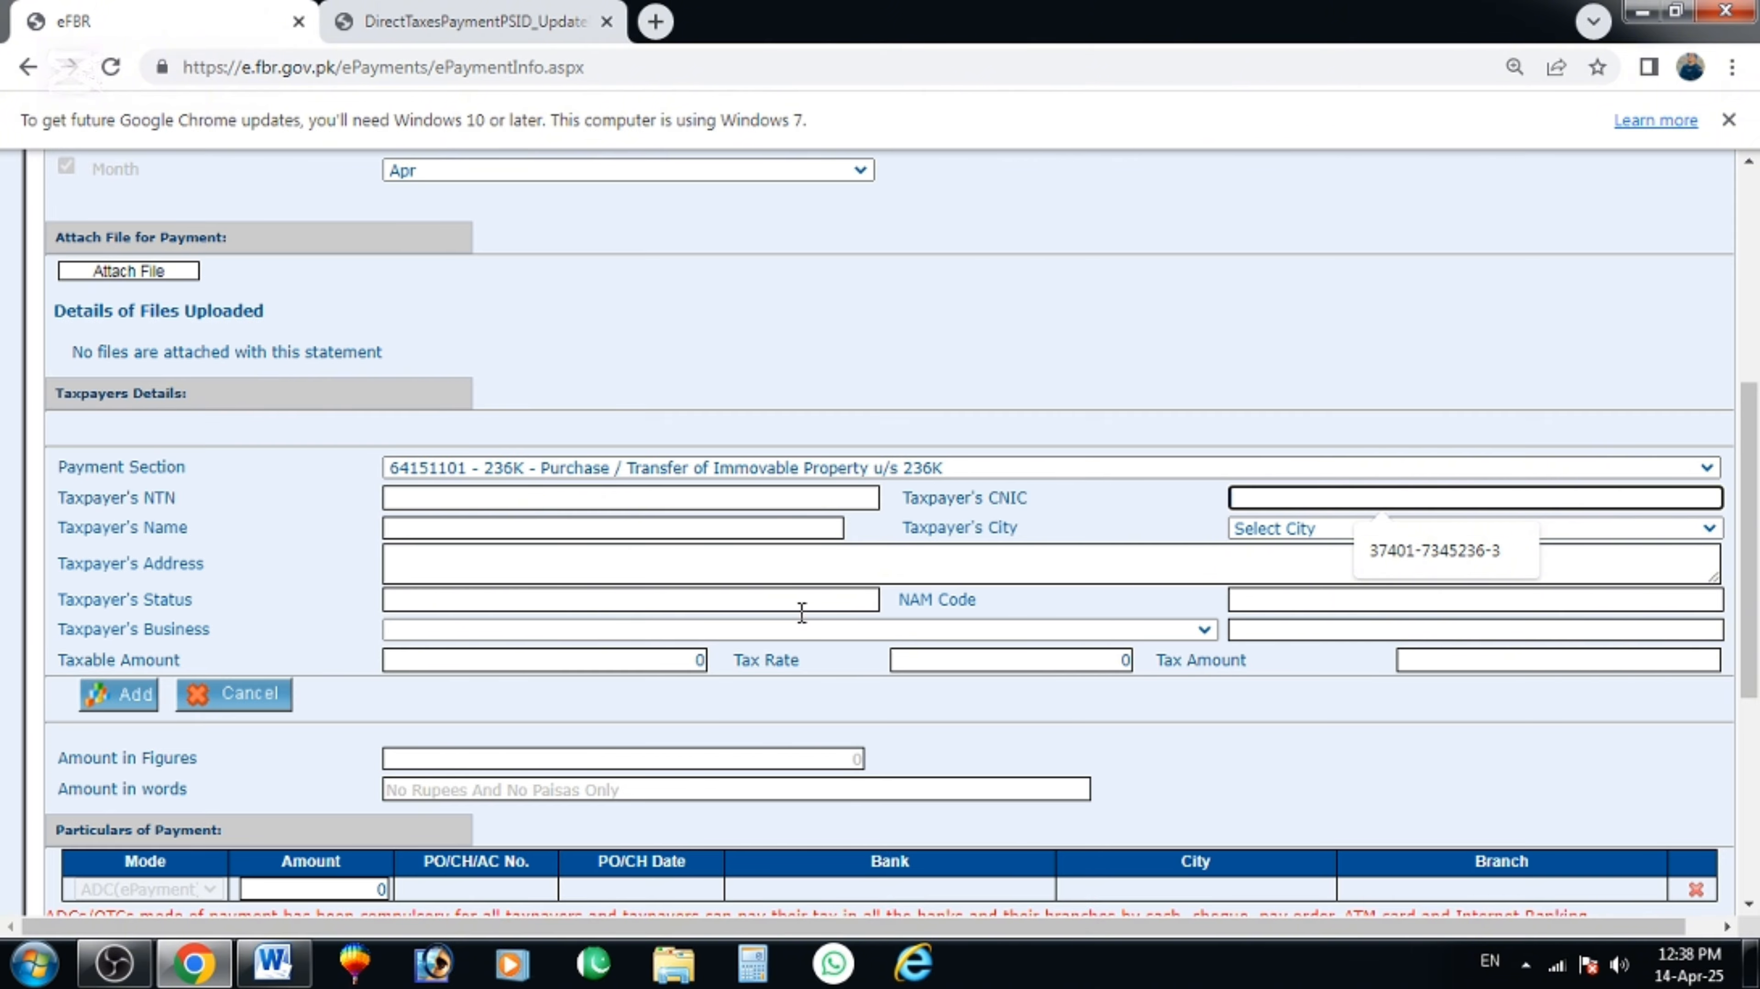
scroll(1248, 765, down, 4)
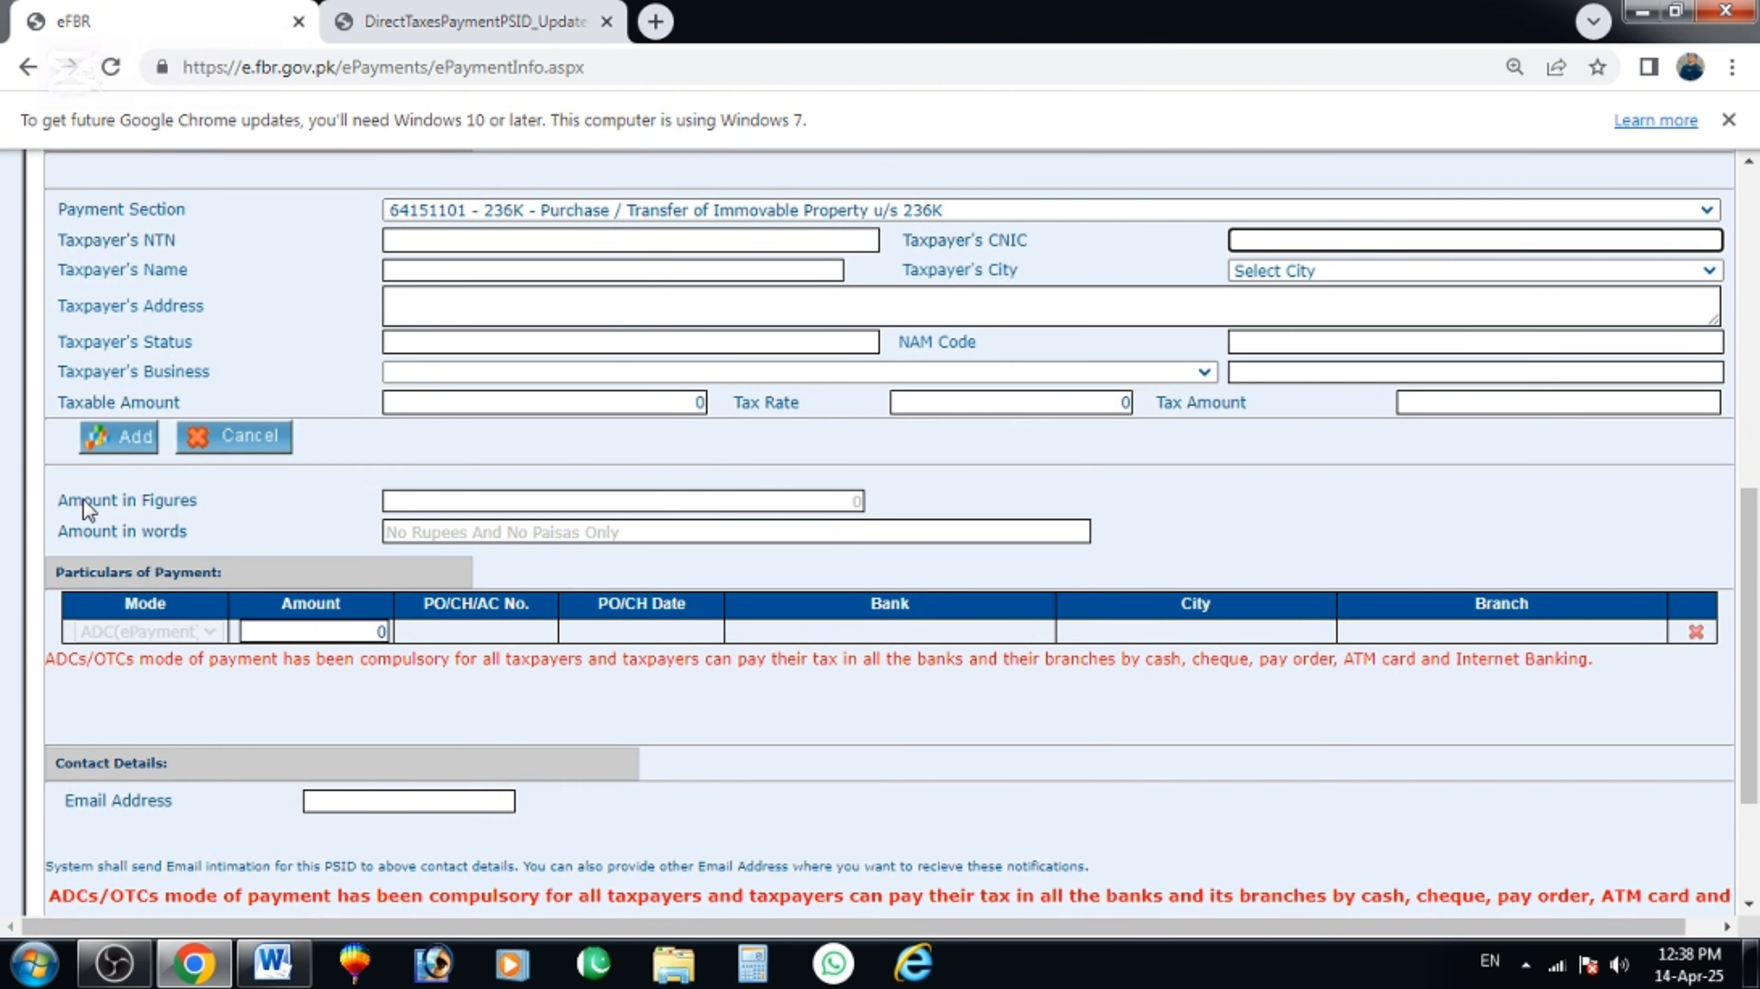
scroll(377, 682, down, 2)
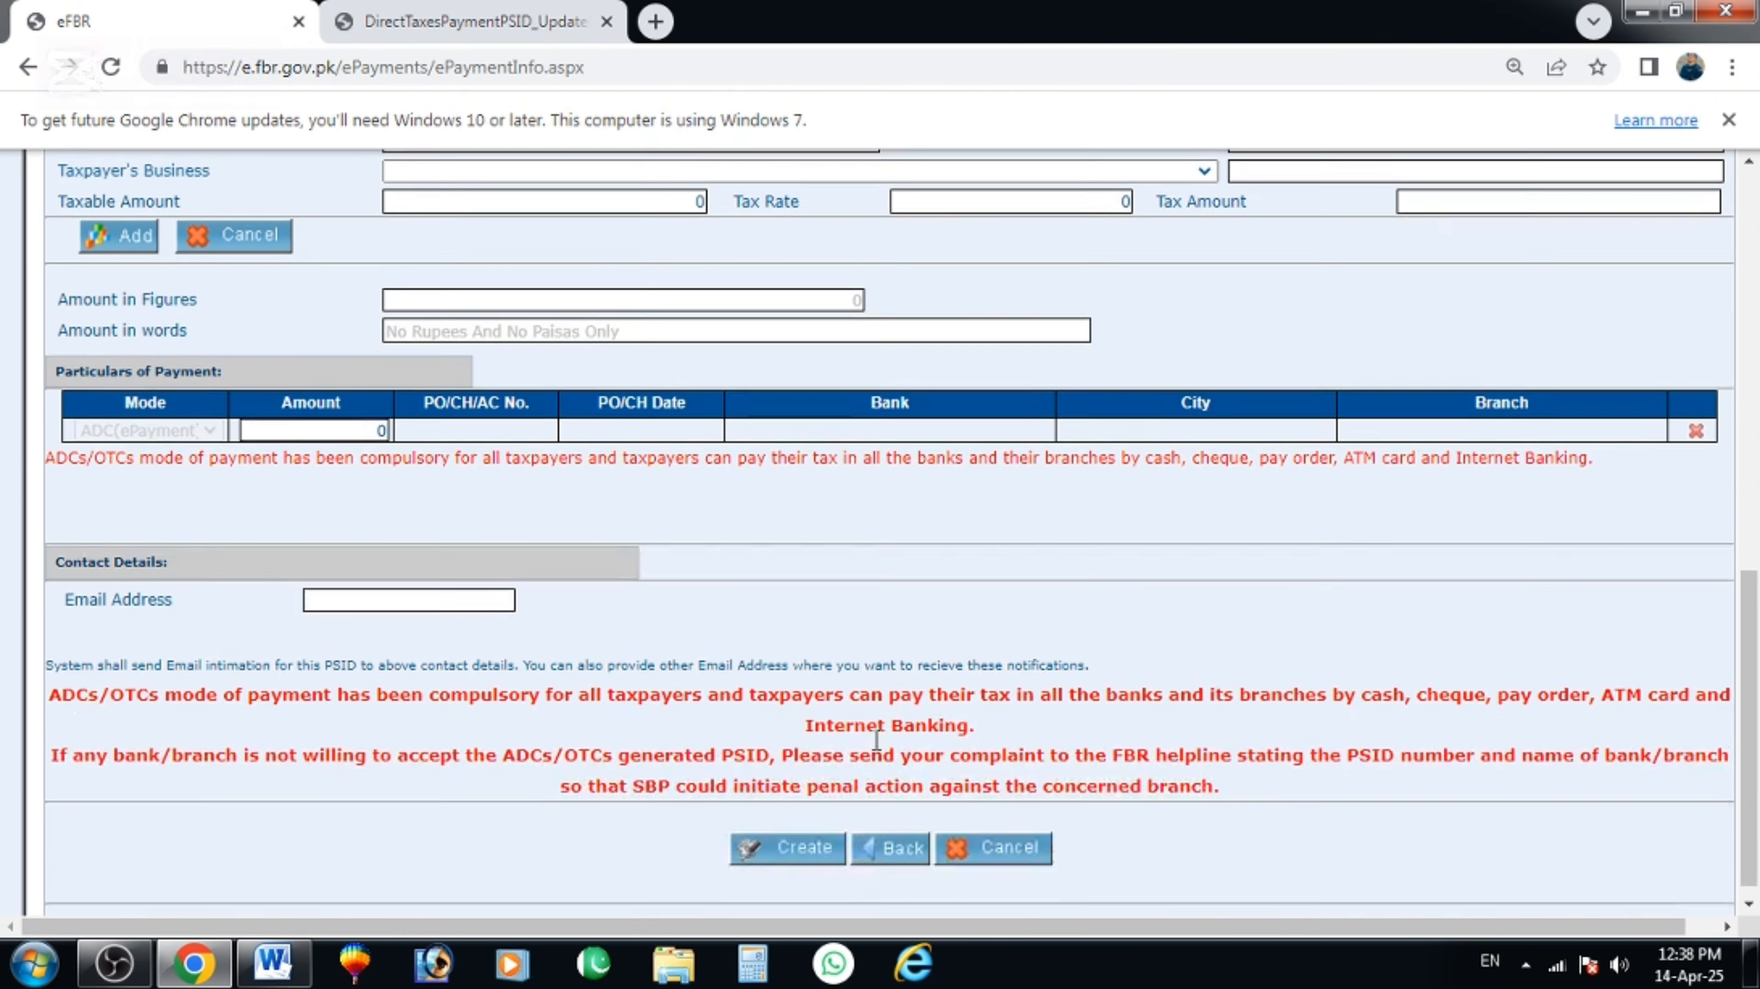
scroll(926, 727, up, 10)
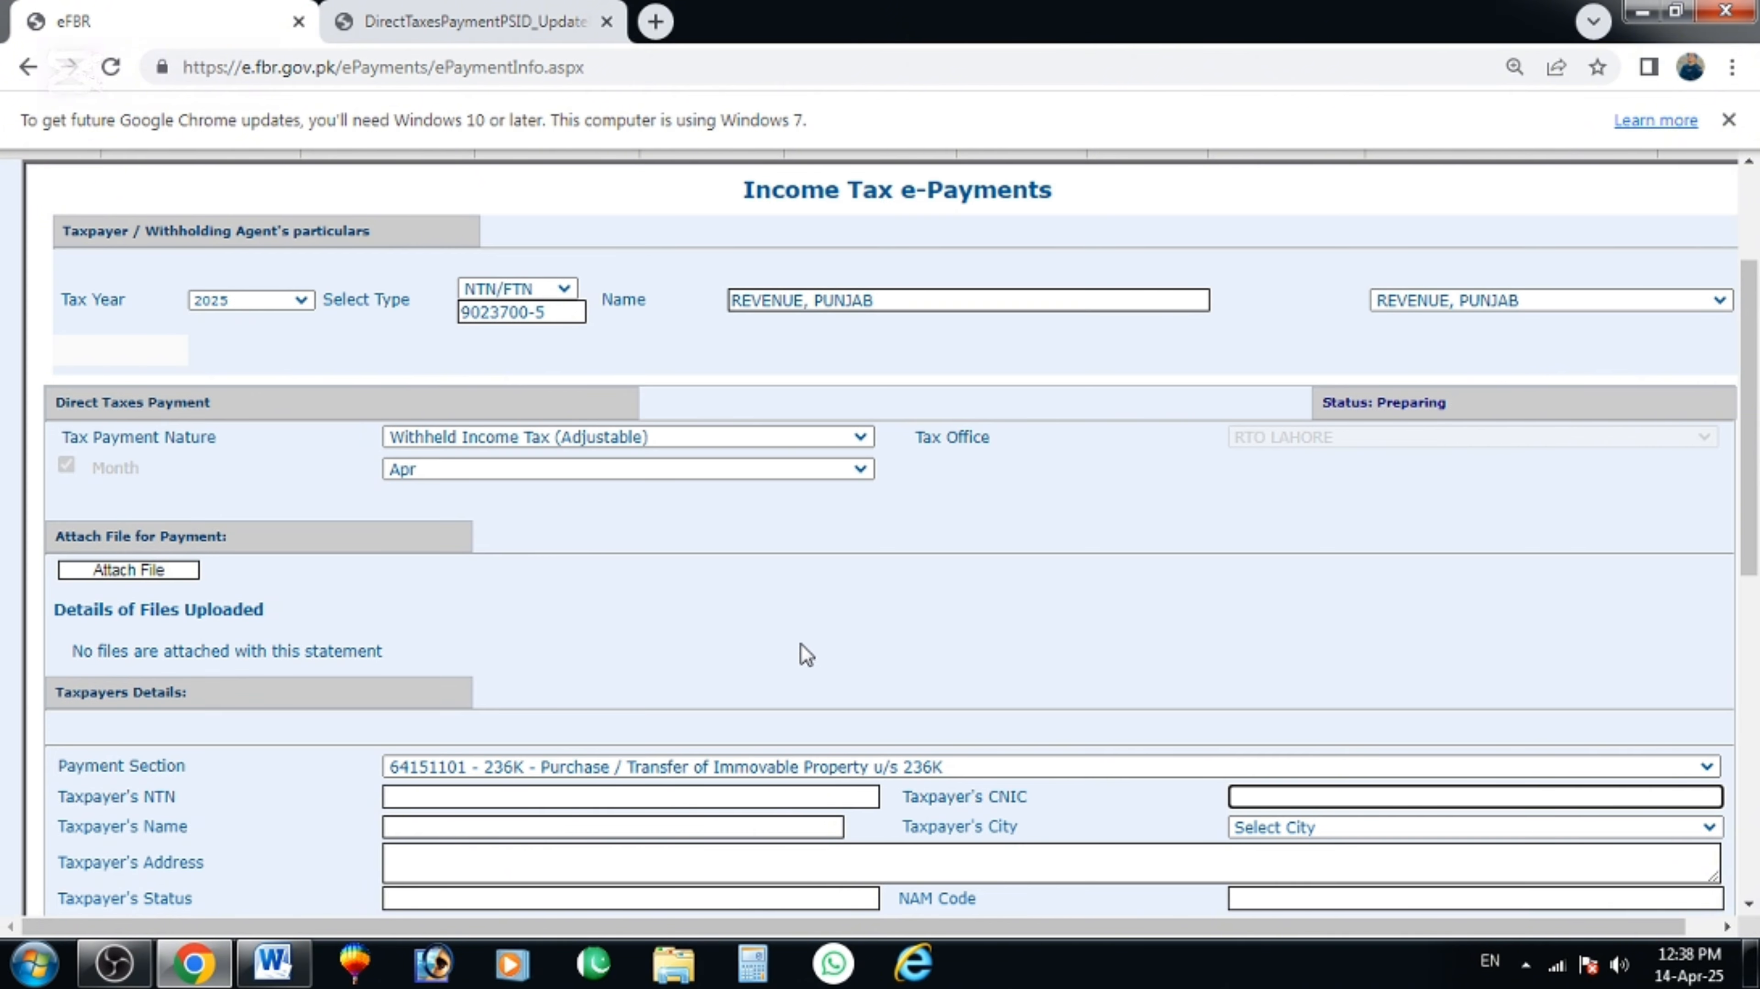
Minimise the browser and refresh the Windows desktop.
click(1642, 12)
right_click(856, 183)
click(907, 255)
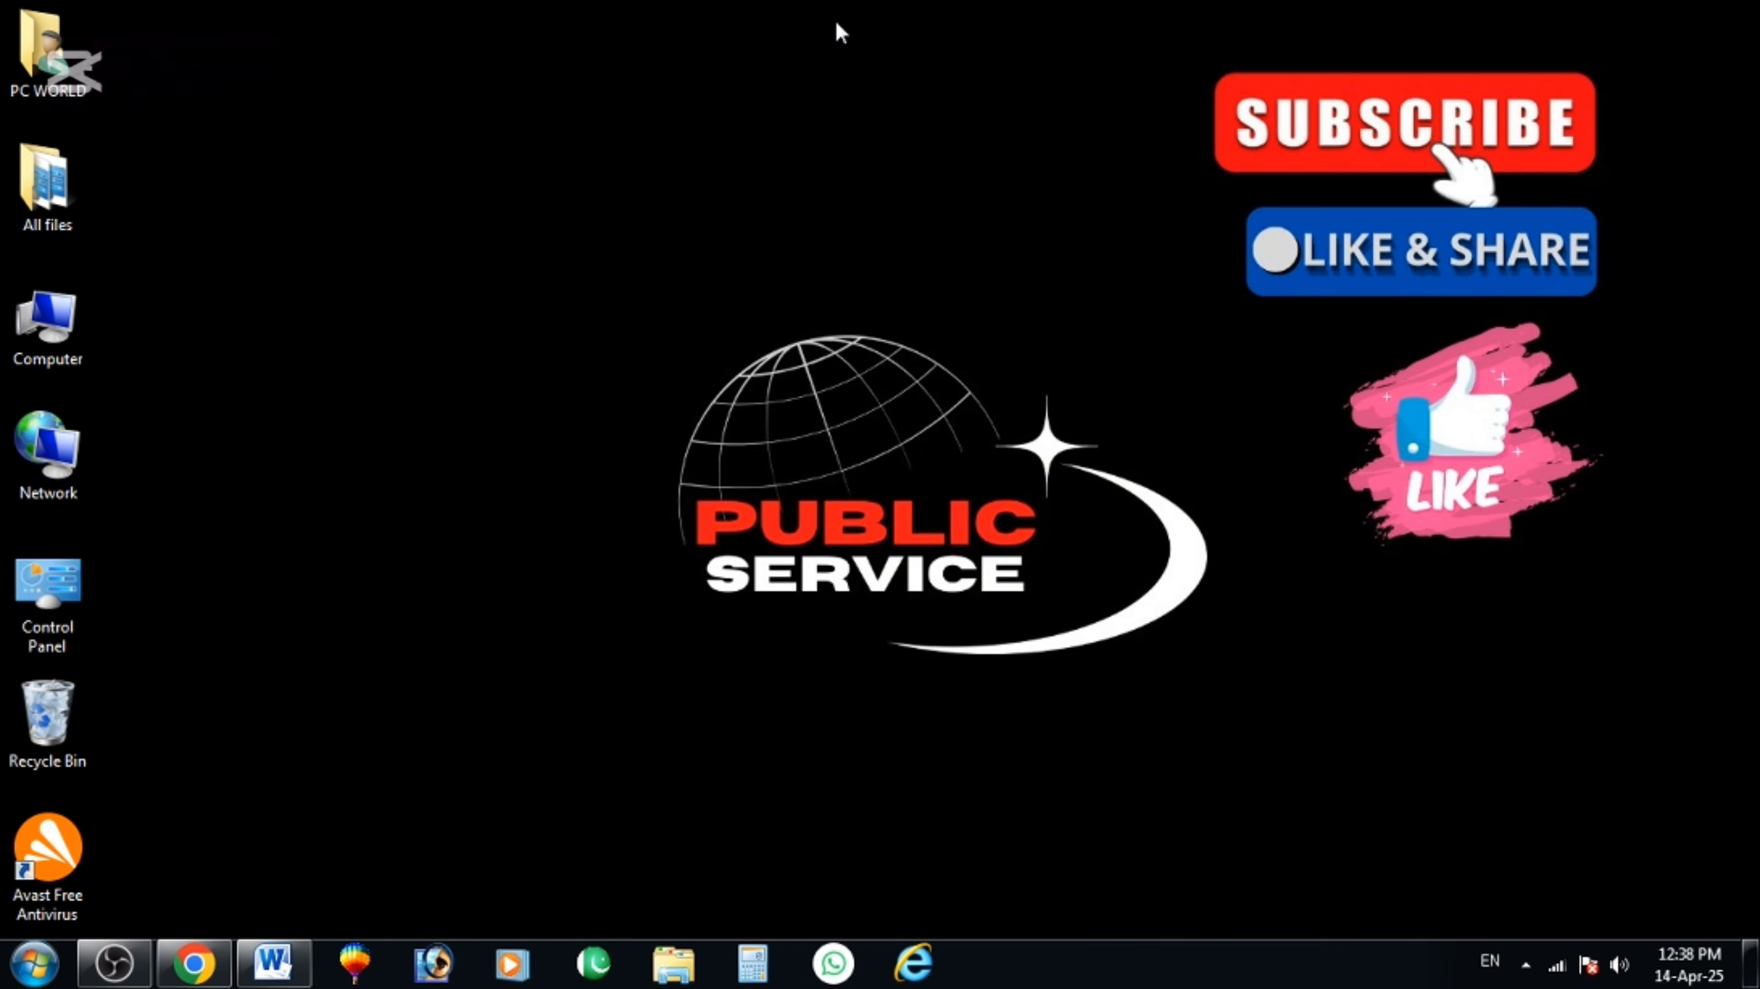